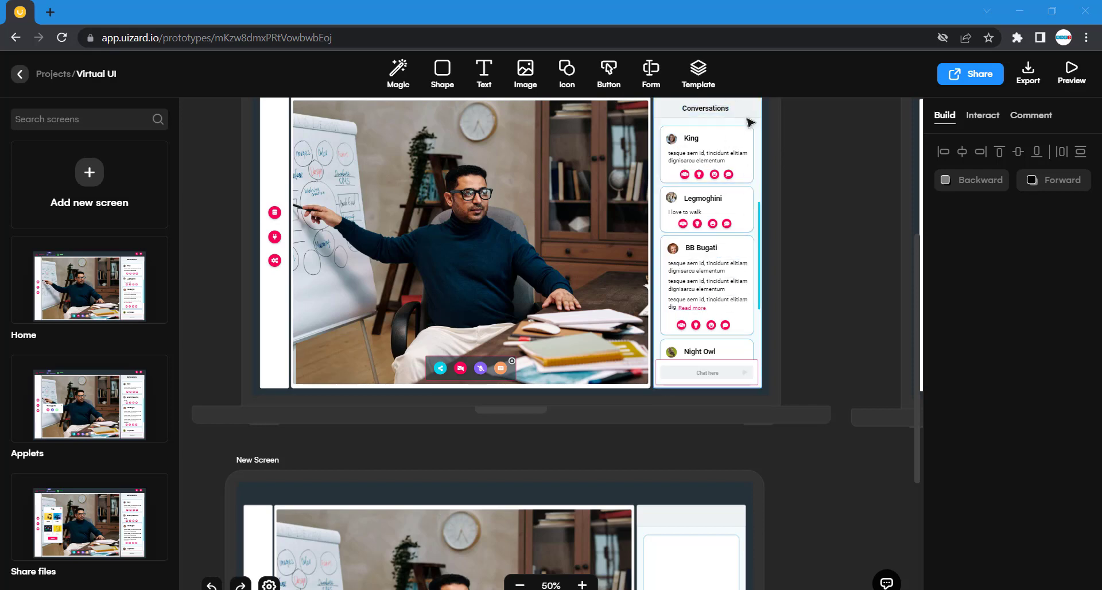
- Align the four blank conversation cards in New Screen's sidebar to a common horizontal center
scroll(767, 300, "down", 6)
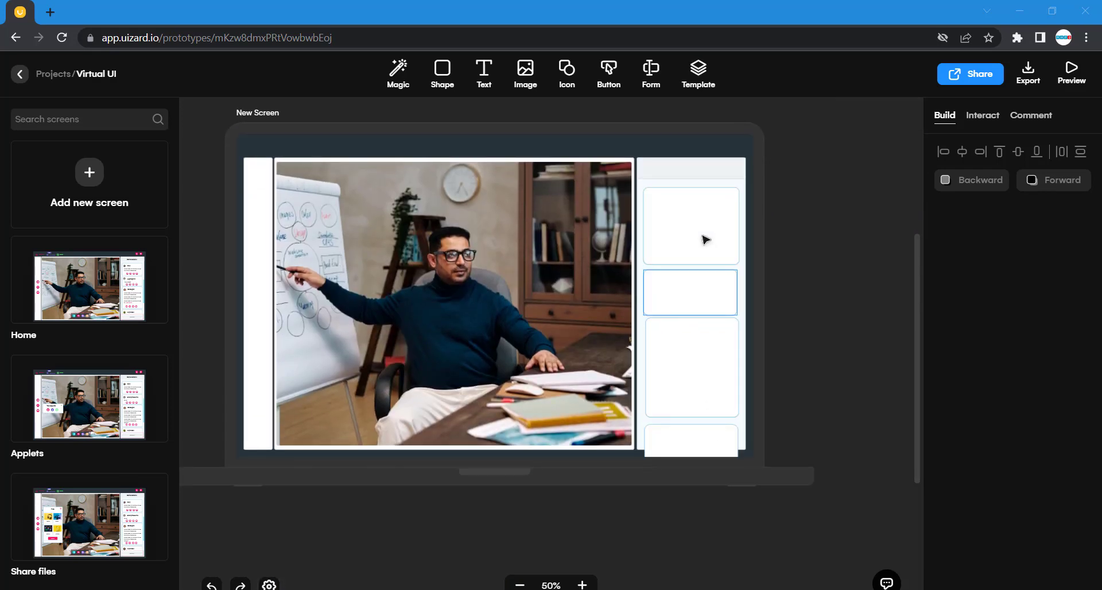
scroll(843, 201, "up", 5)
scroll(767, 224, "up", 1)
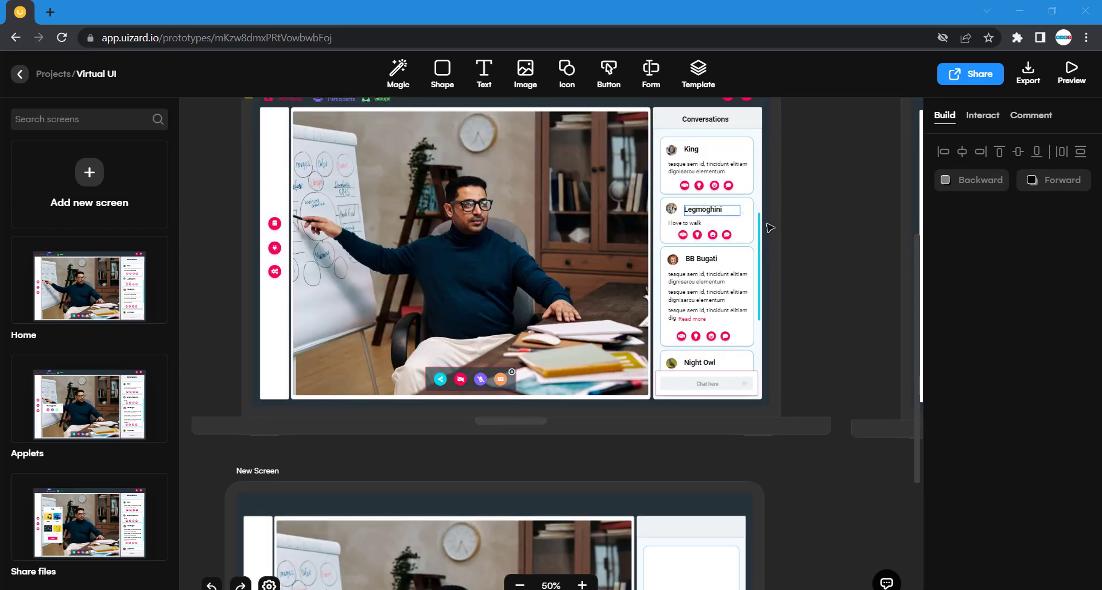
scroll(819, 313, "down", 2)
scroll(819, 312, "up", 2)
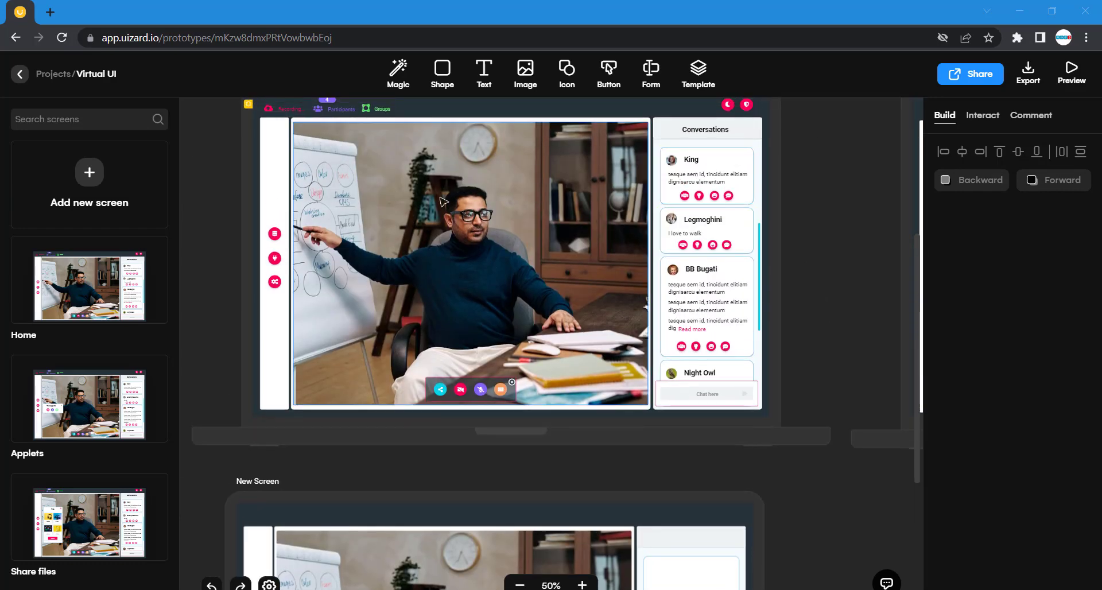
scroll(744, 367, "down", 8)
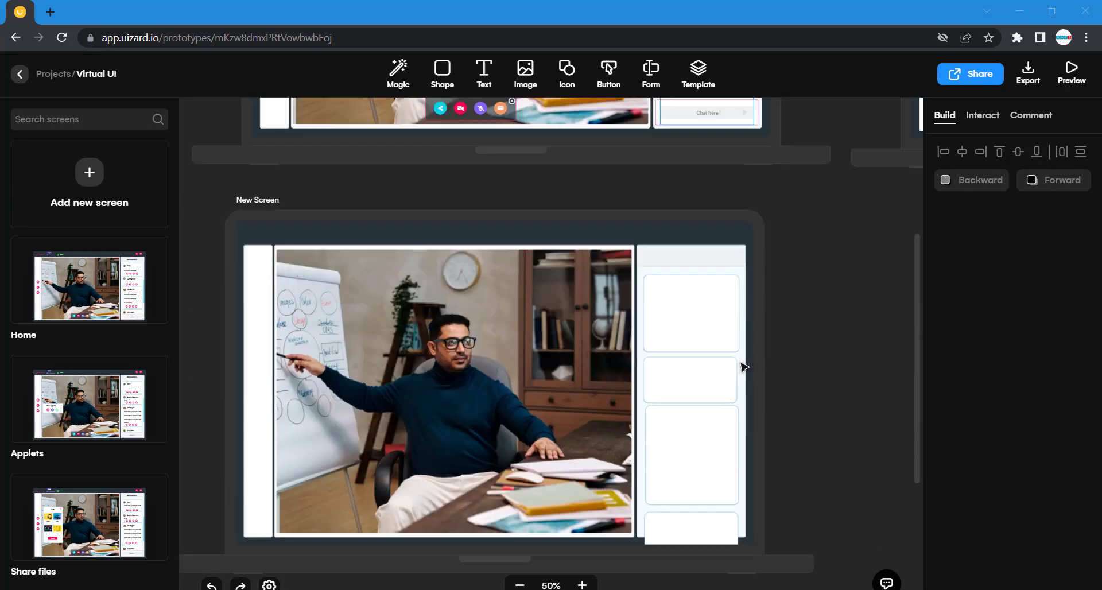
left_click(710, 331)
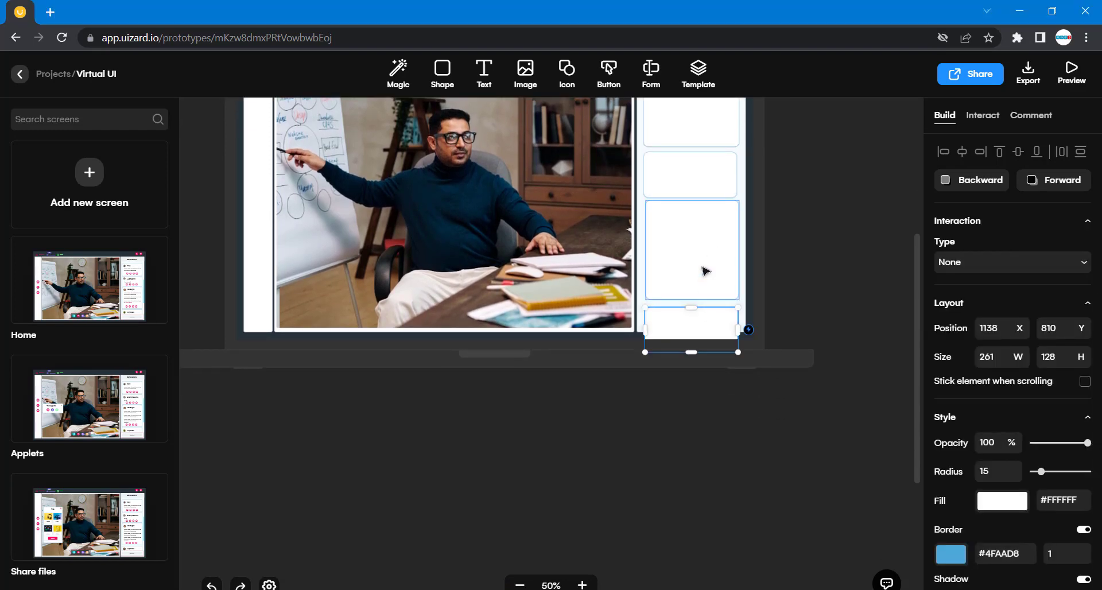
left_click(705, 271, "shift")
left_click(696, 157, "shift")
left_click(694, 127, "shift")
scroll(694, 126, "up", 1)
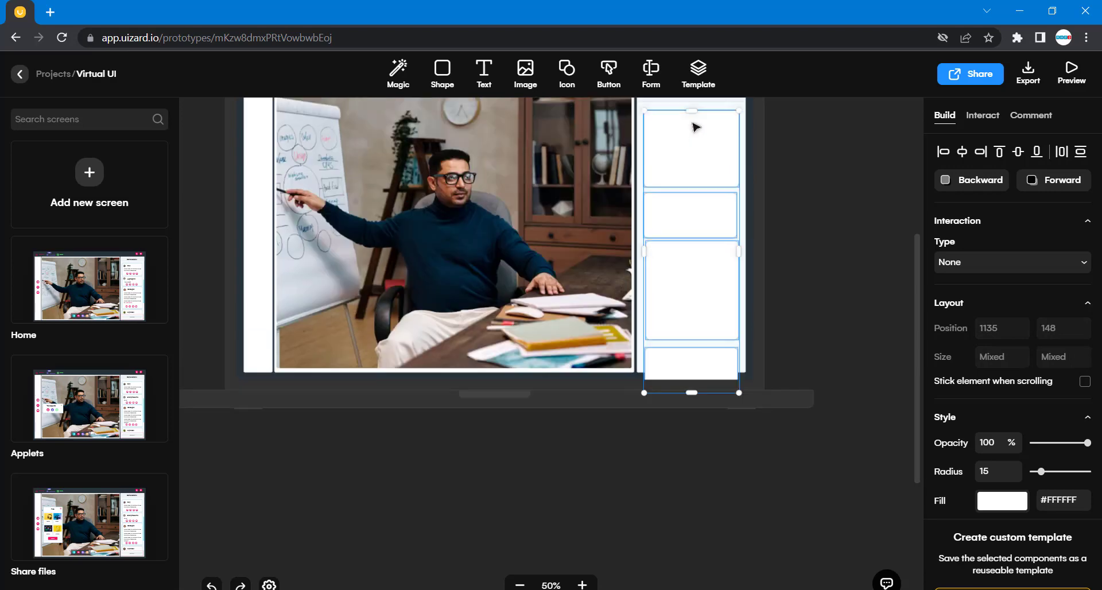
scroll(694, 127, "up", 3)
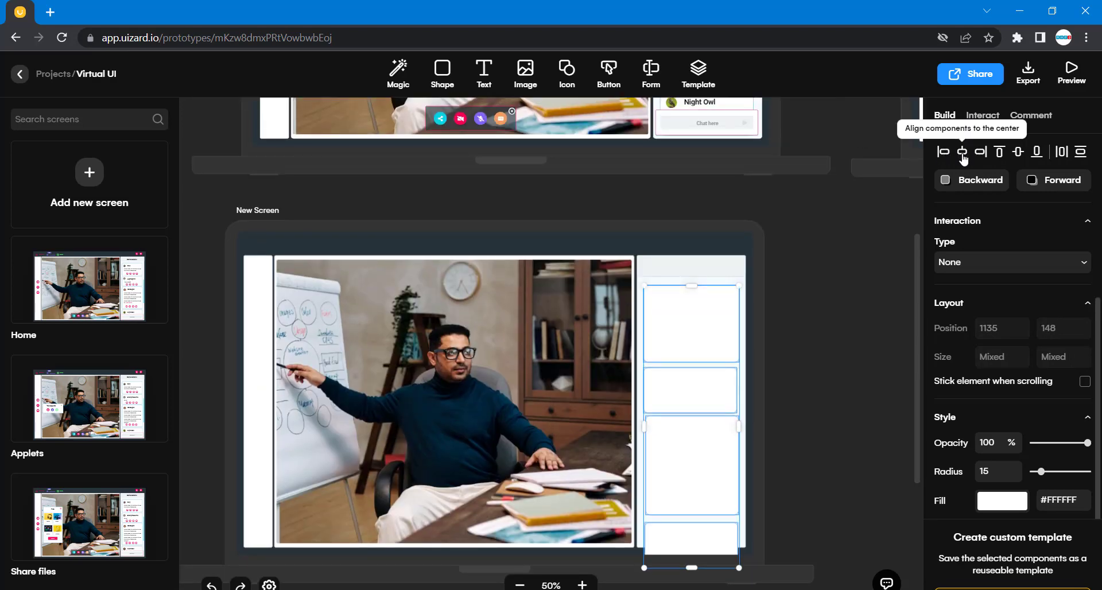
left_click(962, 155)
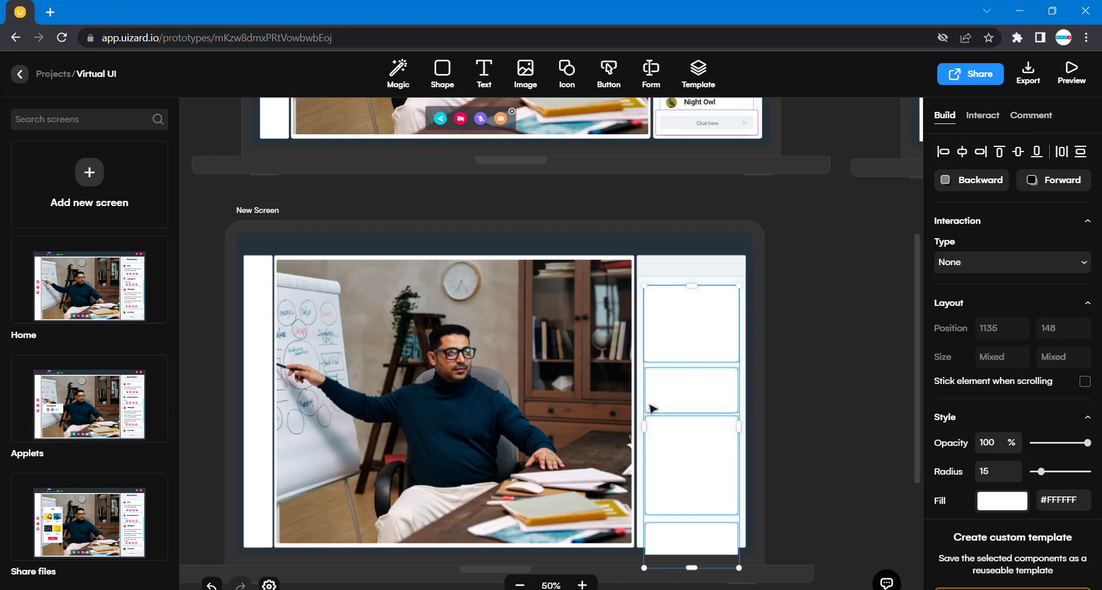
left_click(814, 412)
- Move New Screen's lowest card up to Y 804, closer to the third card
scroll(813, 413, "up", 1)
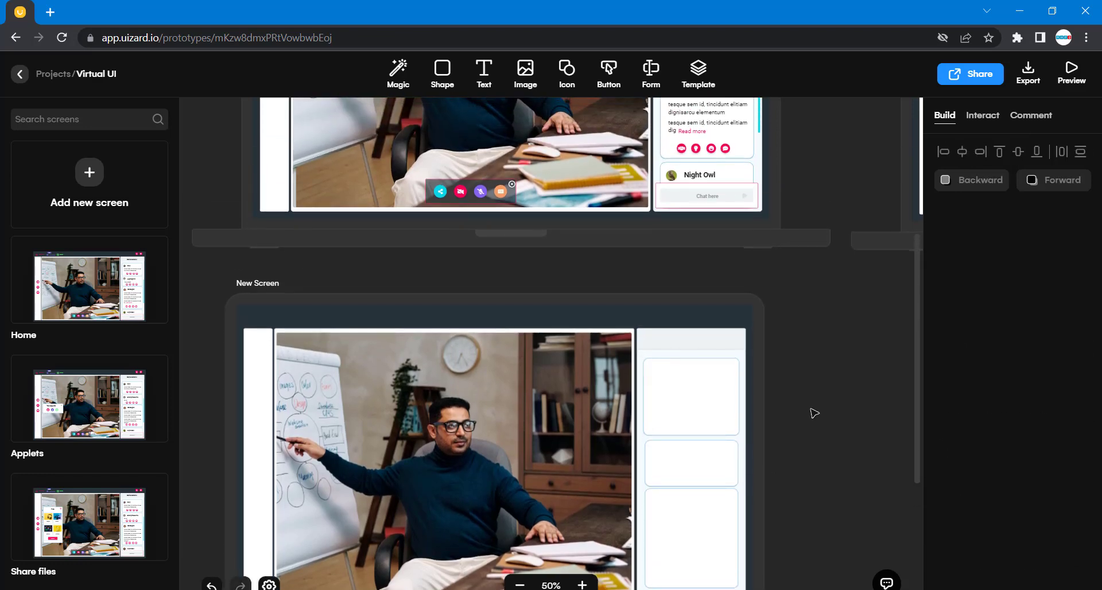
scroll(813, 413, "down", 2)
scroll(712, 513, "down", 1)
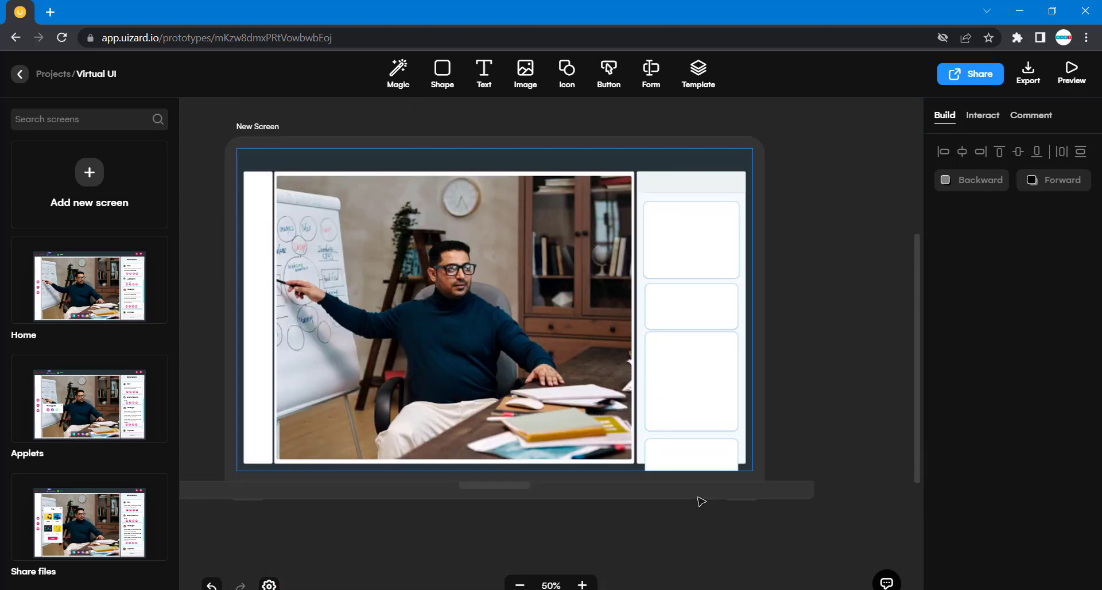
left_click(691, 465)
left_click_drag(691, 460, 687, 463)
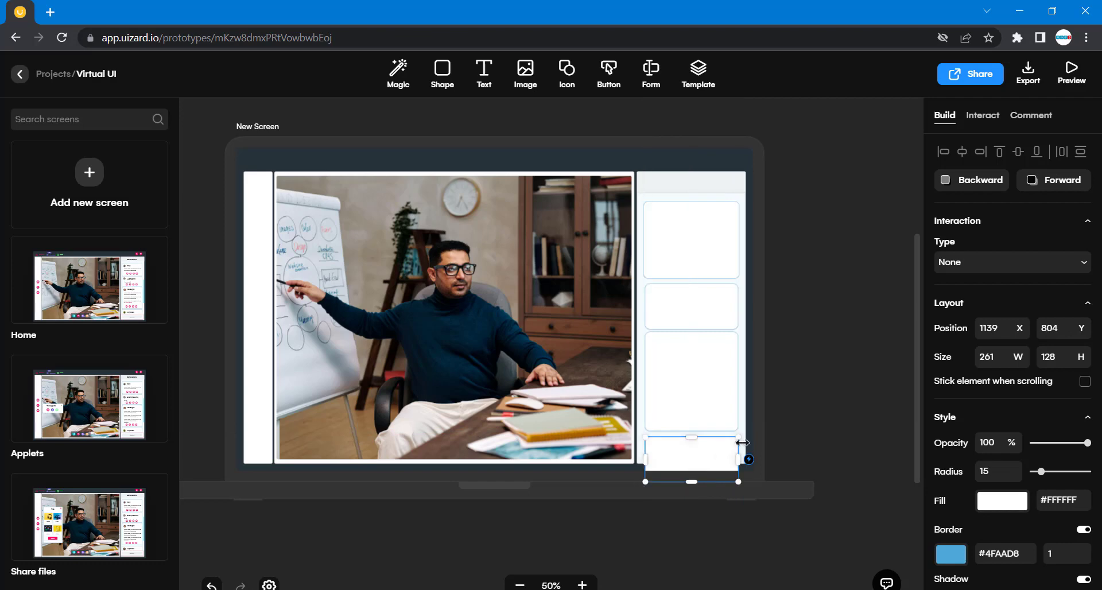
key("shift+Up")
key("shift+Up")
key("shift+Down")
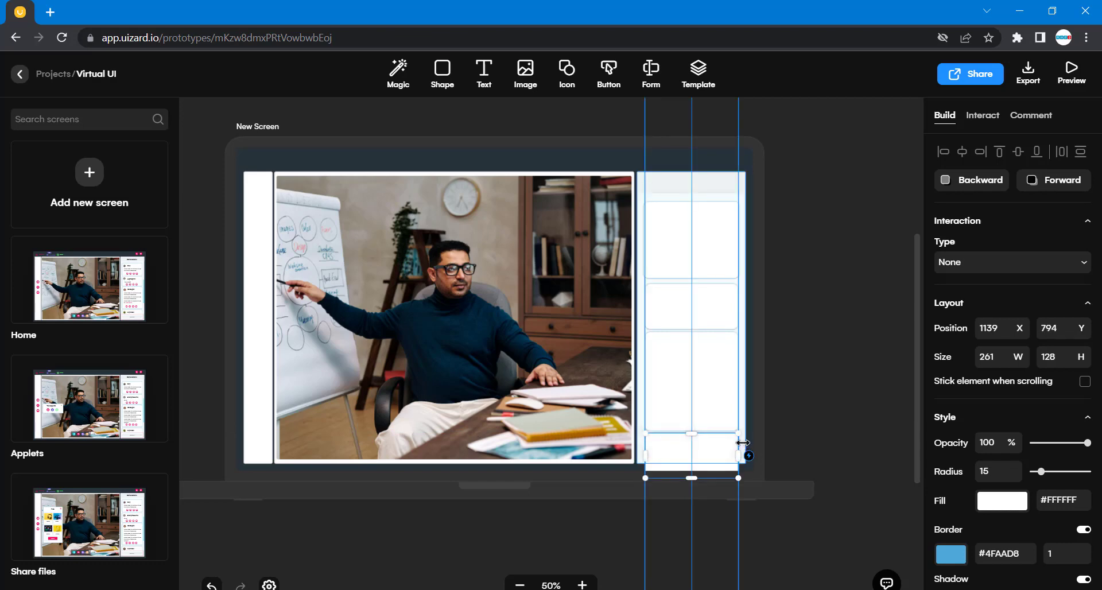
key("shift+Down")
left_click(799, 426)
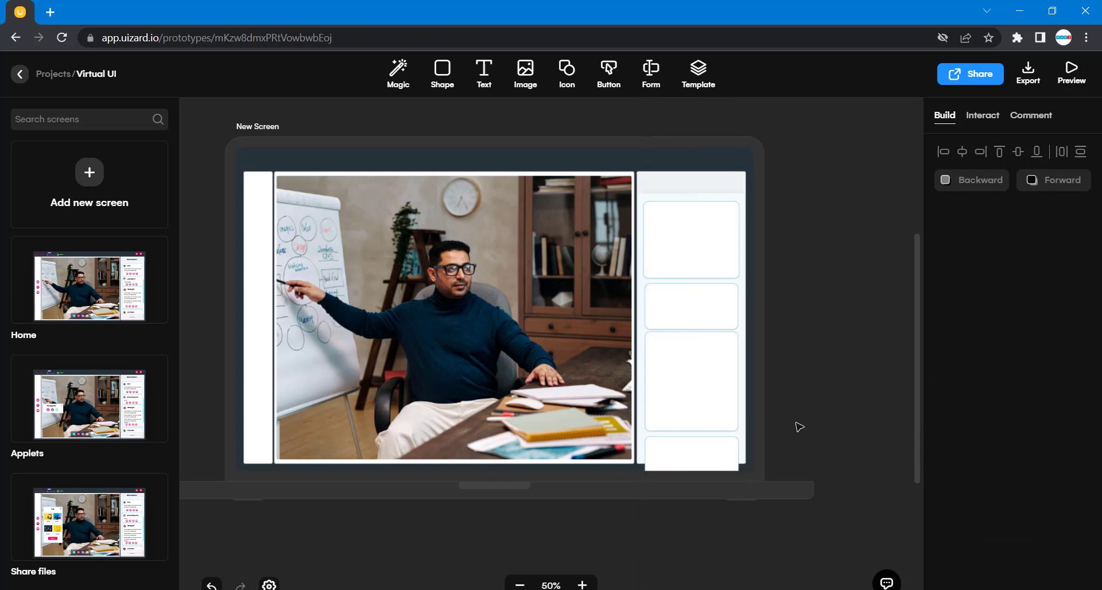
- Reposition the second card at Y 376 and realign all four sidebar cards to their horizontal center
left_click_drag(706, 312, 710, 313)
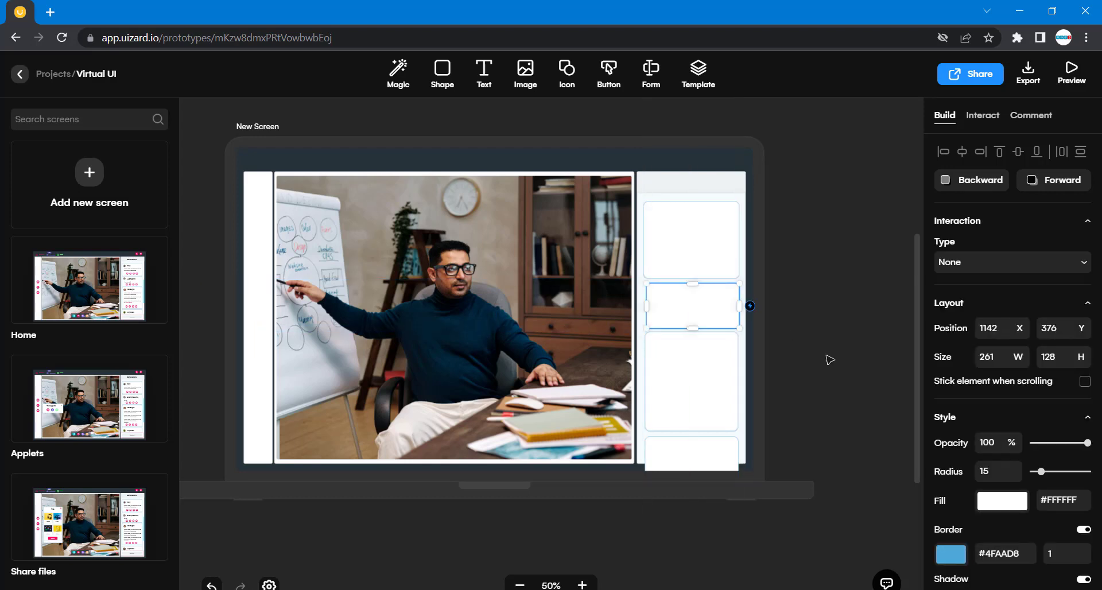
left_click(829, 360)
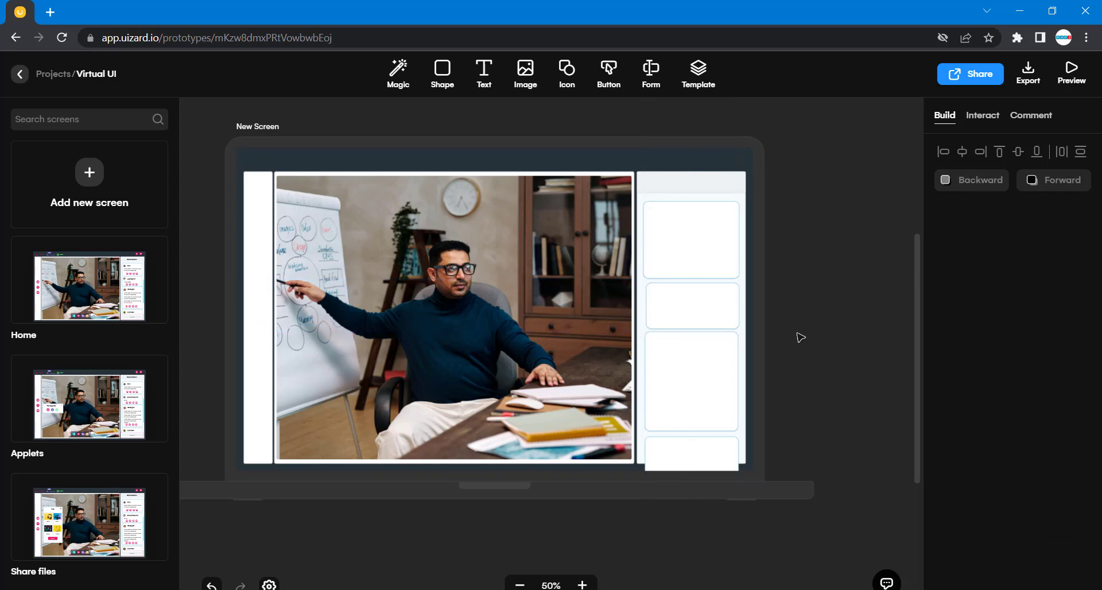
left_click(688, 374)
left_click(688, 444, "shift")
left_click(687, 208, "shift")
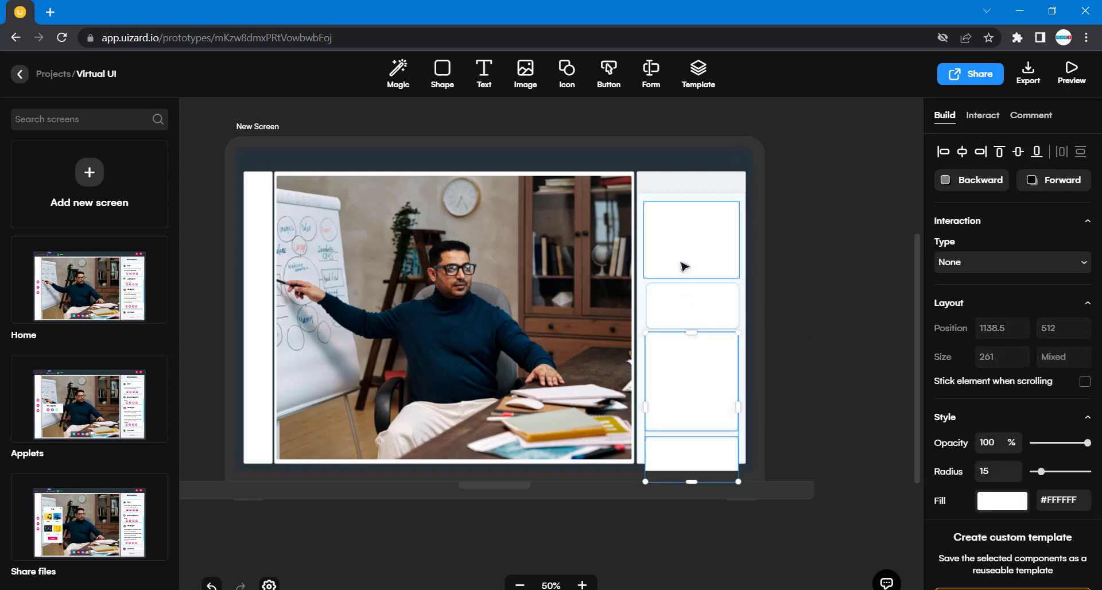
left_click(689, 310, "shift")
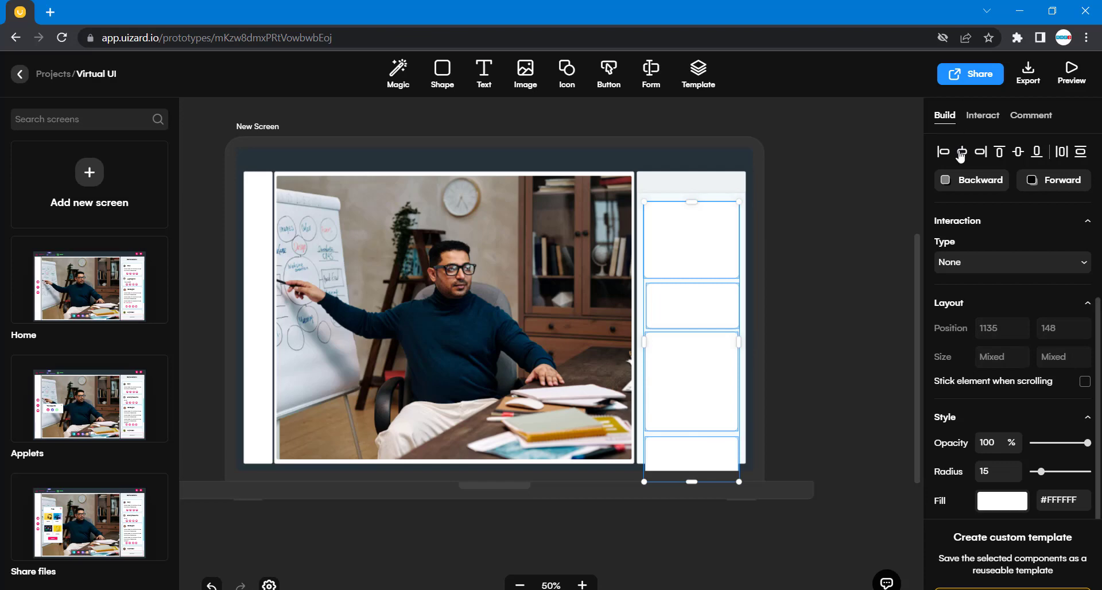
left_click(841, 270)
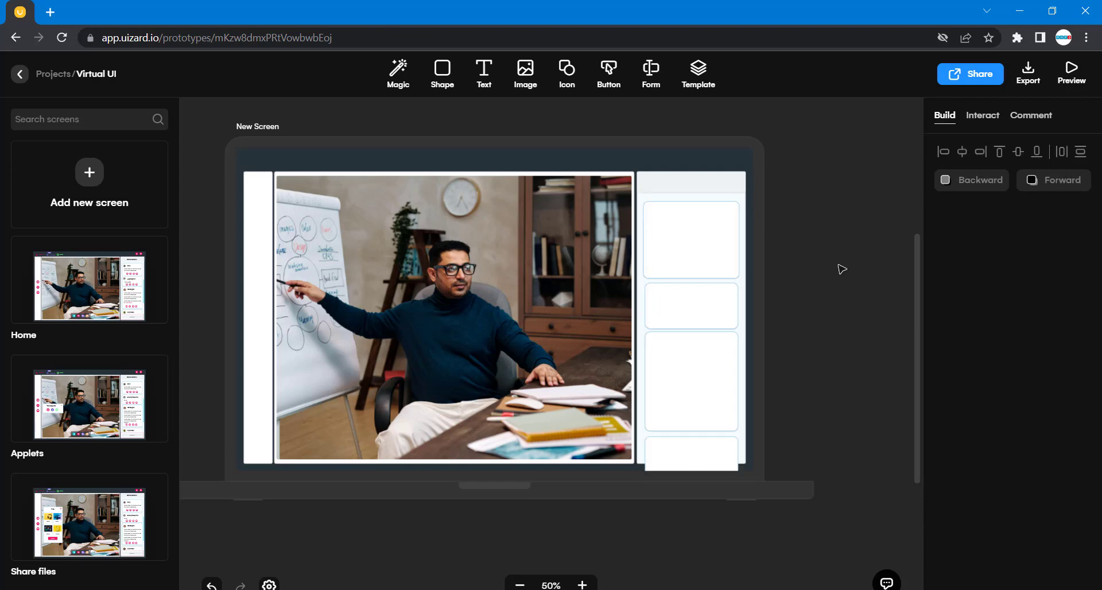
- Move the third sidebar card slightly down to even its spacing between the second and lowest cards
scroll(842, 269, "up", 3)
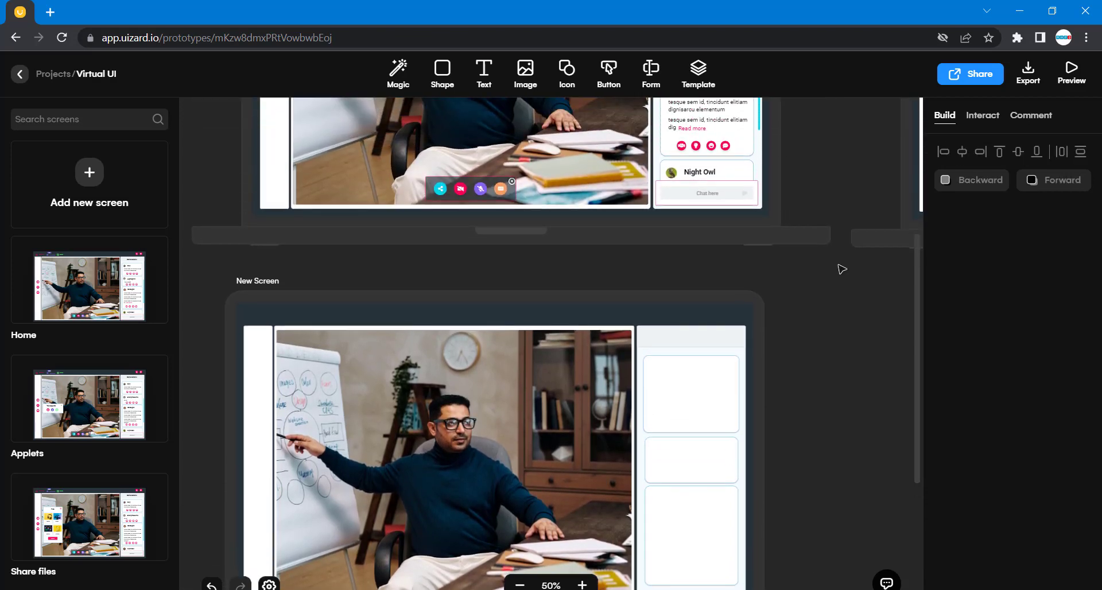
scroll(841, 269, "up", 3)
scroll(841, 269, "down", 6)
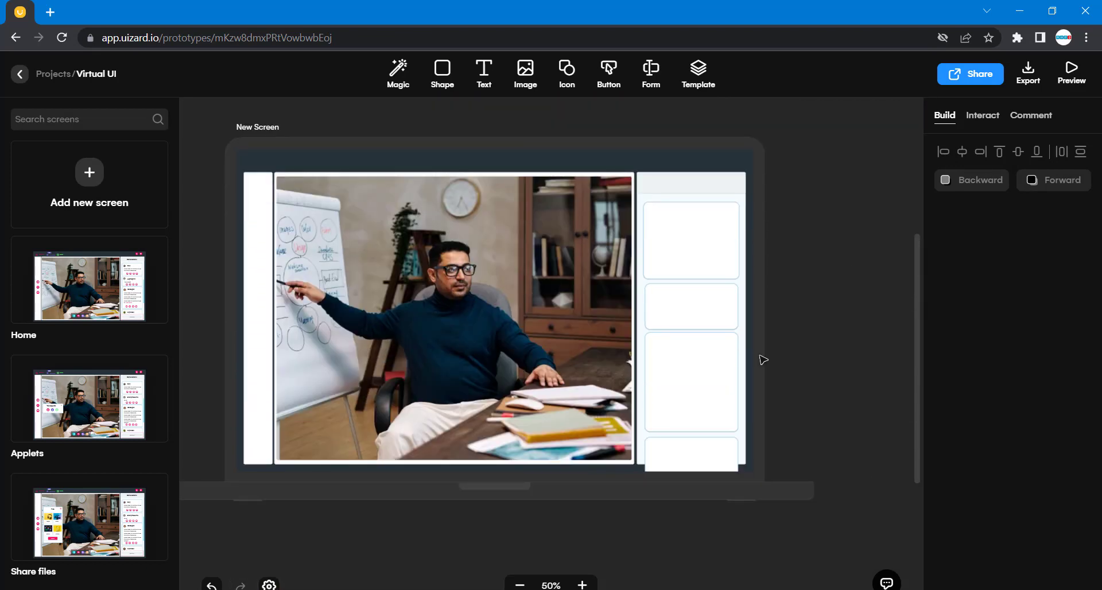
left_click_drag(701, 382, 703, 386)
left_click(806, 409)
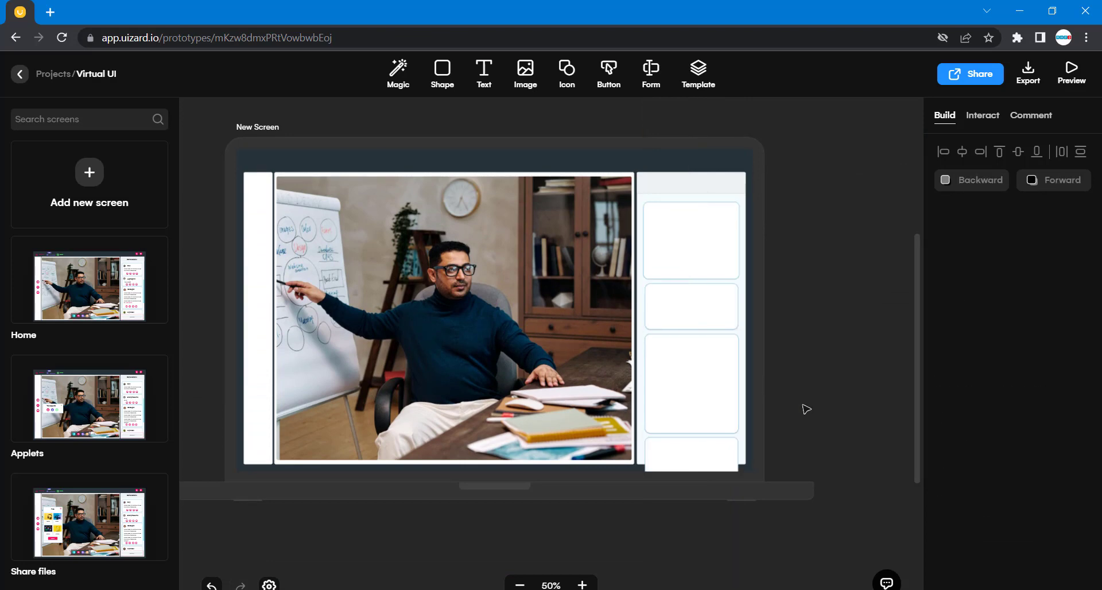
- Search the icons for "storage" and add the Database icon in the Button Icon Primary style
scroll(806, 409, "left", 1)
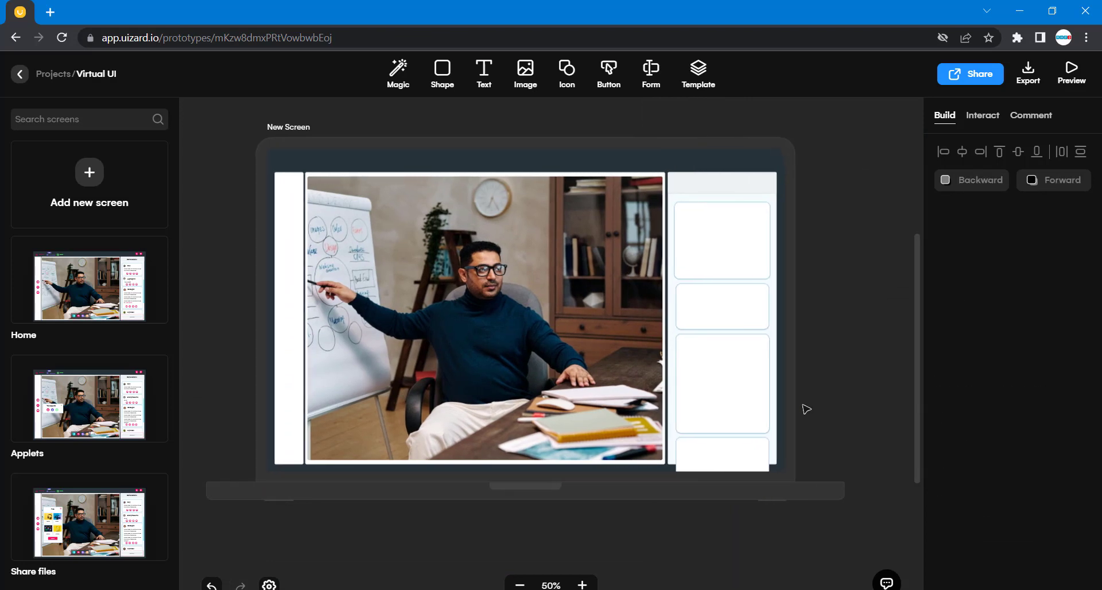
scroll(806, 409, "up", 5)
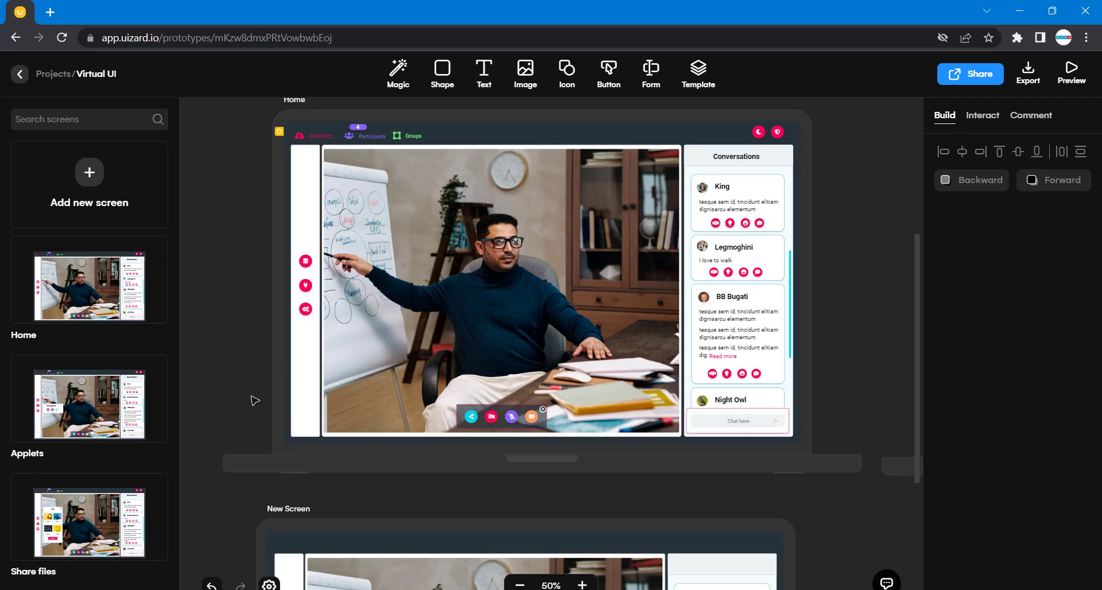
left_click(568, 73)
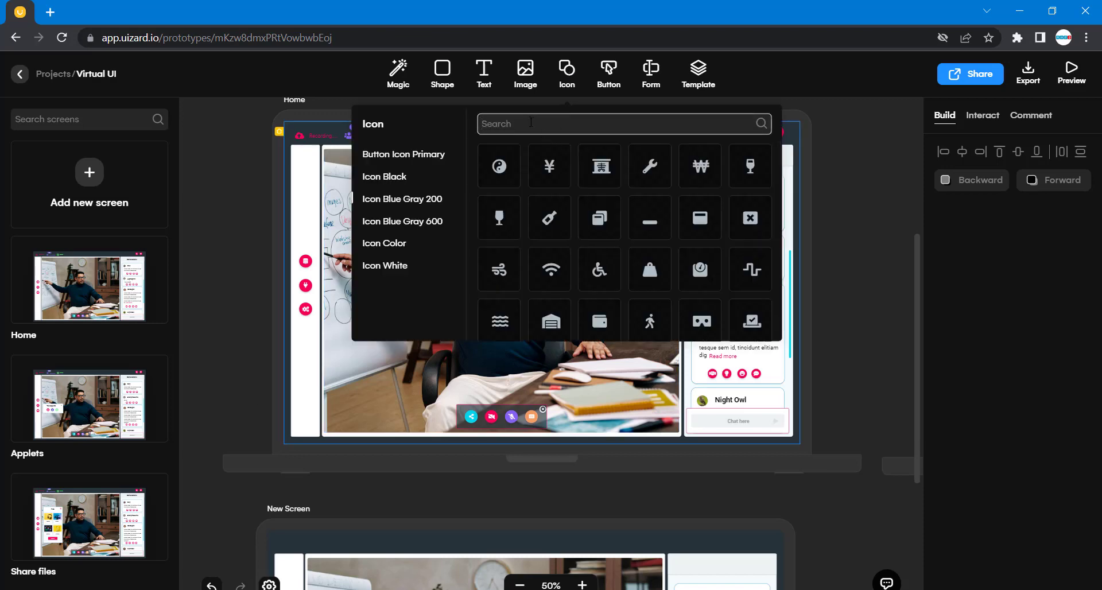
type("storage")
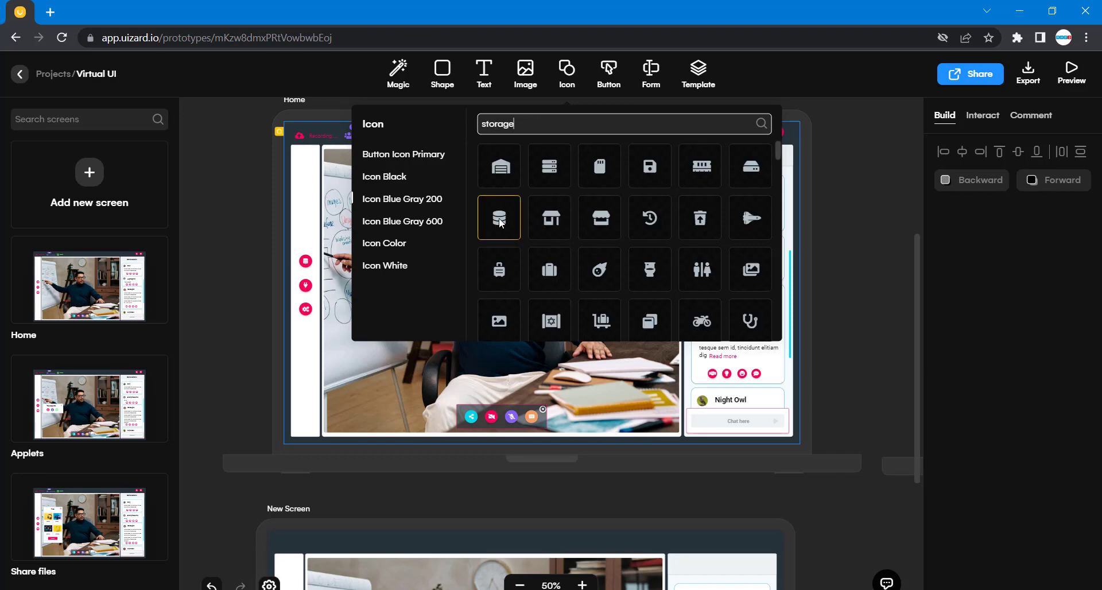
left_click(396, 245)
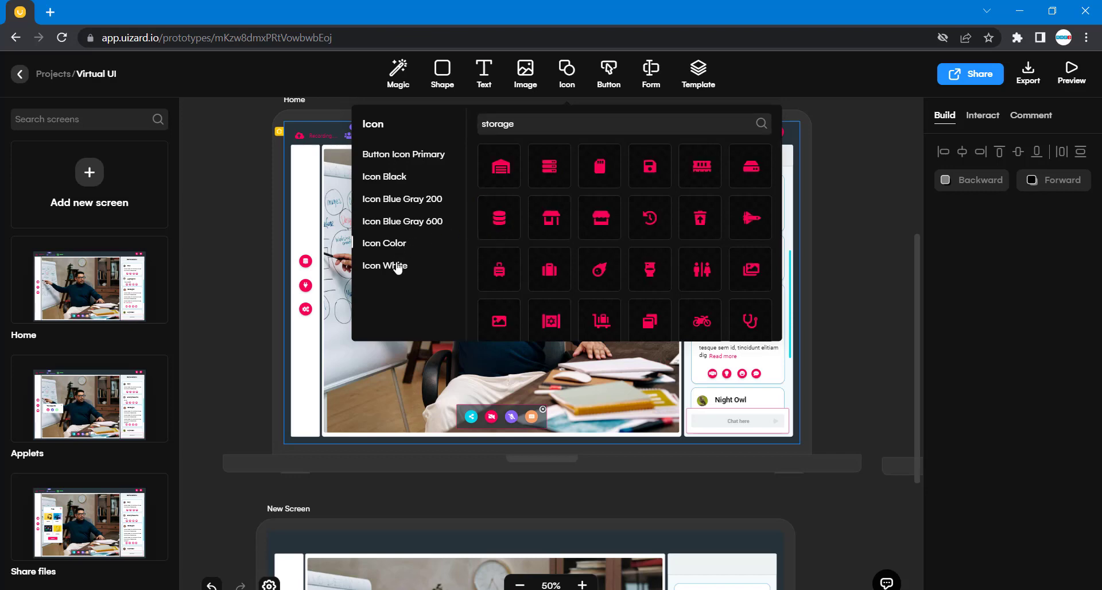
left_click(393, 162)
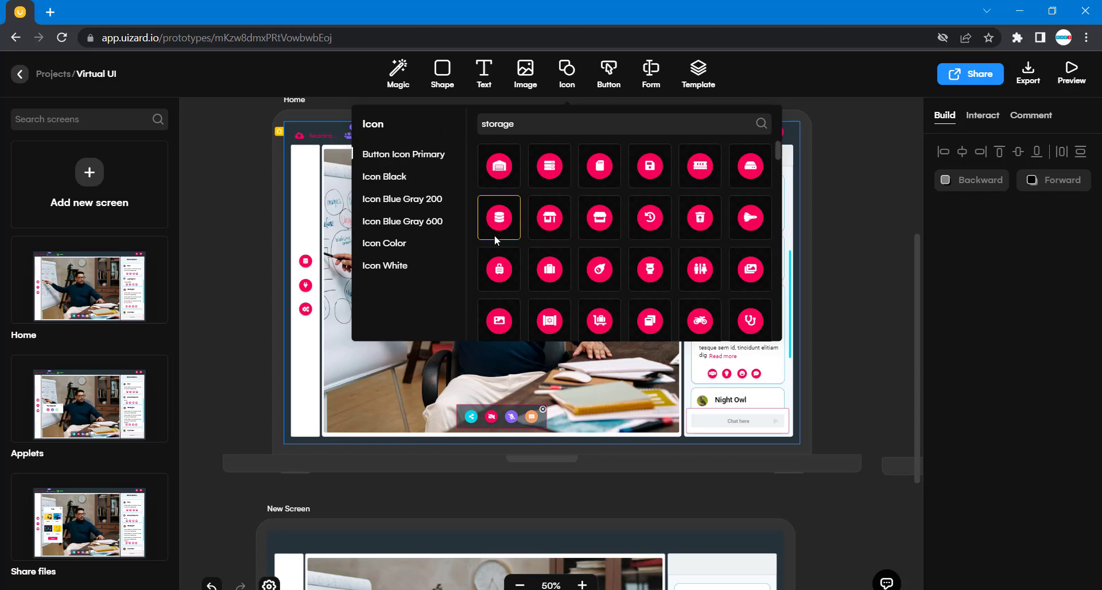
left_click(586, 285)
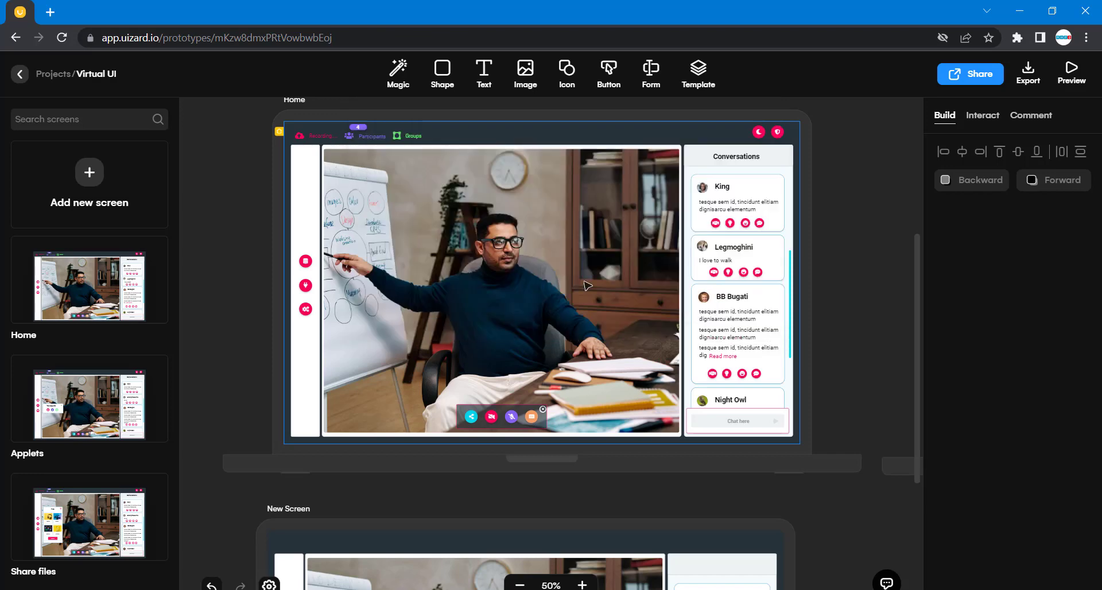
- Place the Database icon in the white strip beside New Screen's photo at X 43, Y 468
left_click_drag(431, 518, 256, 526)
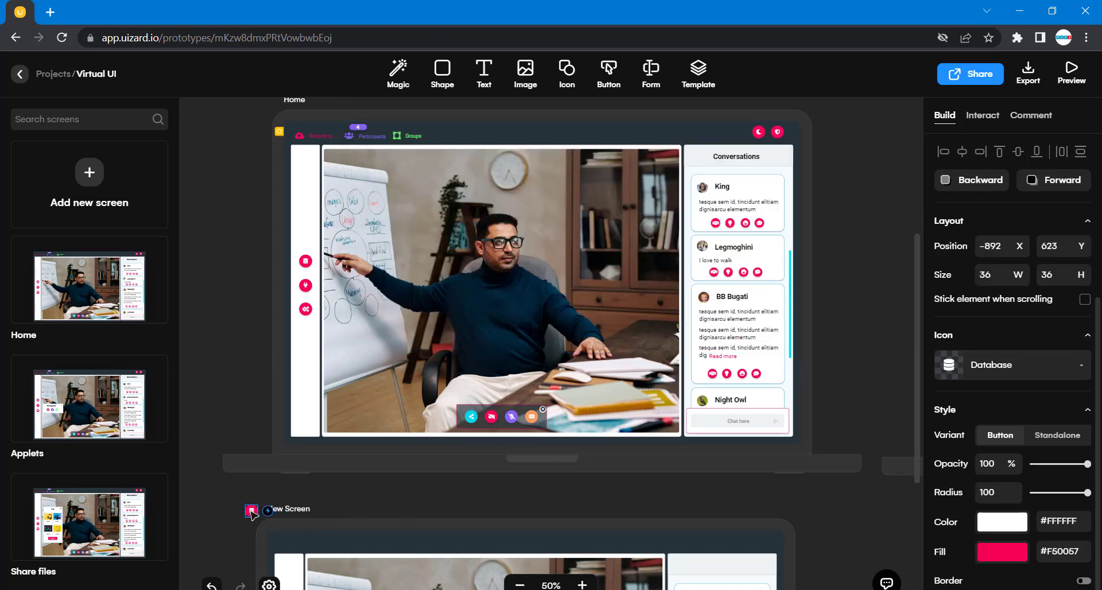
scroll(257, 527, "down", 4)
scroll(255, 322, "down", 1)
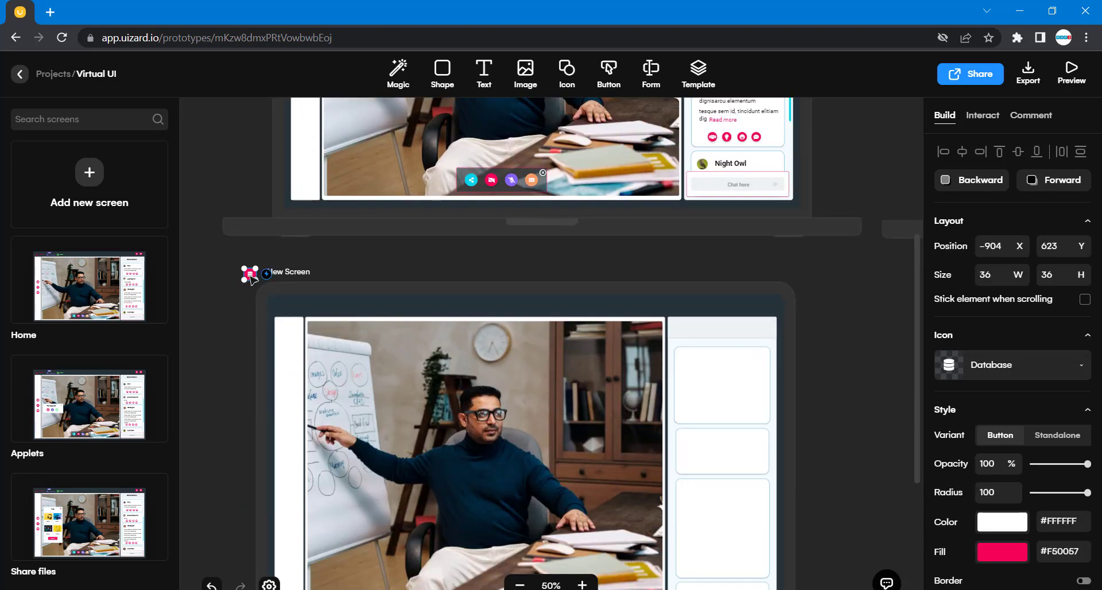
left_click_drag(268, 362, 289, 467)
- Check which icons Home's side strip uses, and add the Plug icon from a "plug" search outside New Screen
scroll(236, 318, "up", 5)
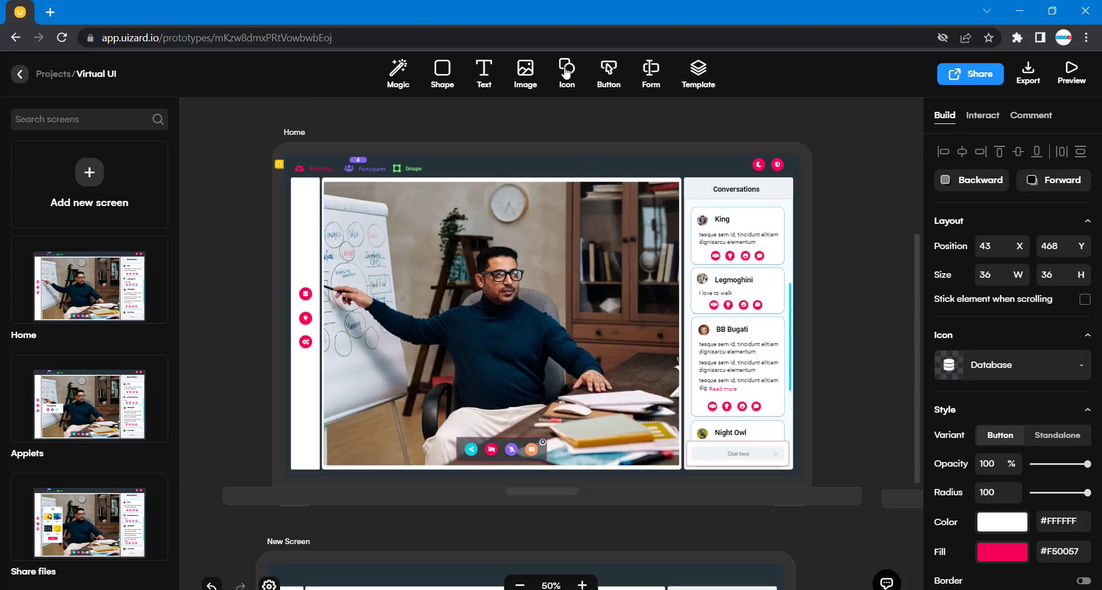
left_click(307, 319, "shift")
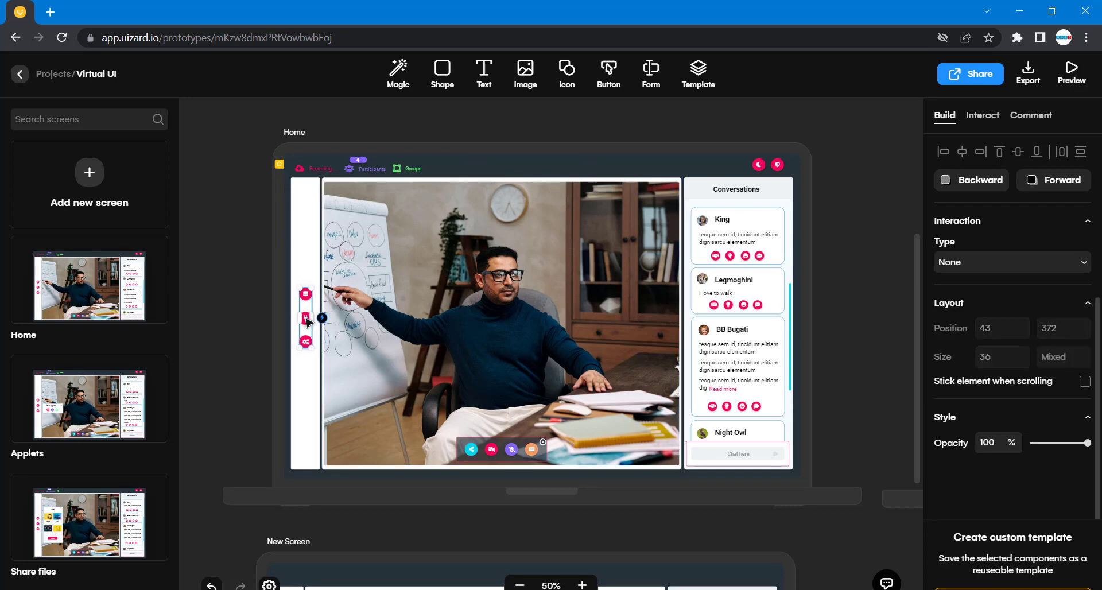
left_click(306, 319)
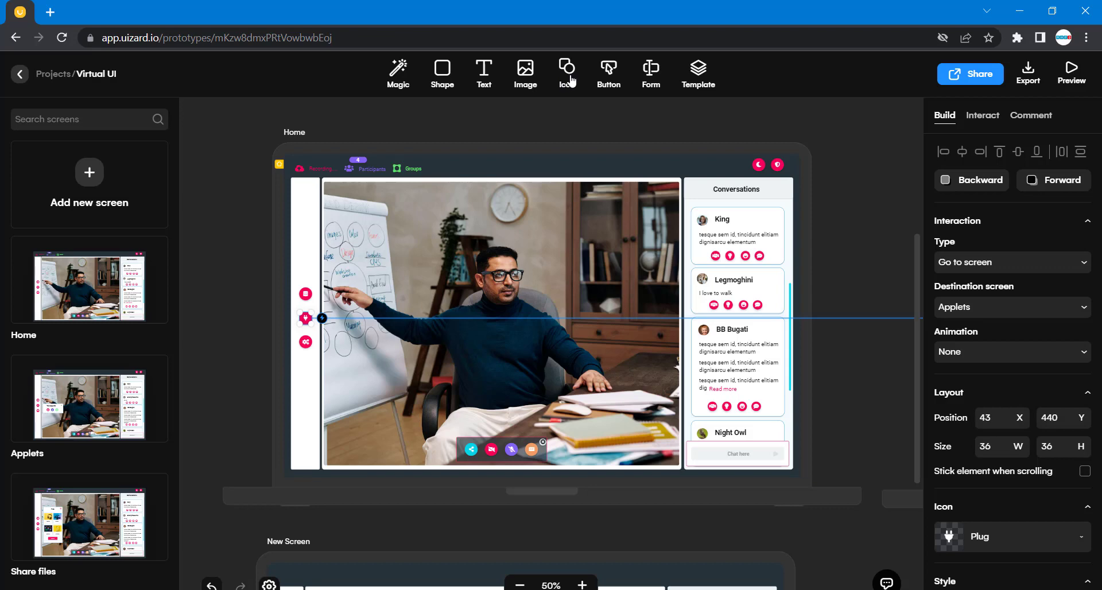
left_click(305, 343)
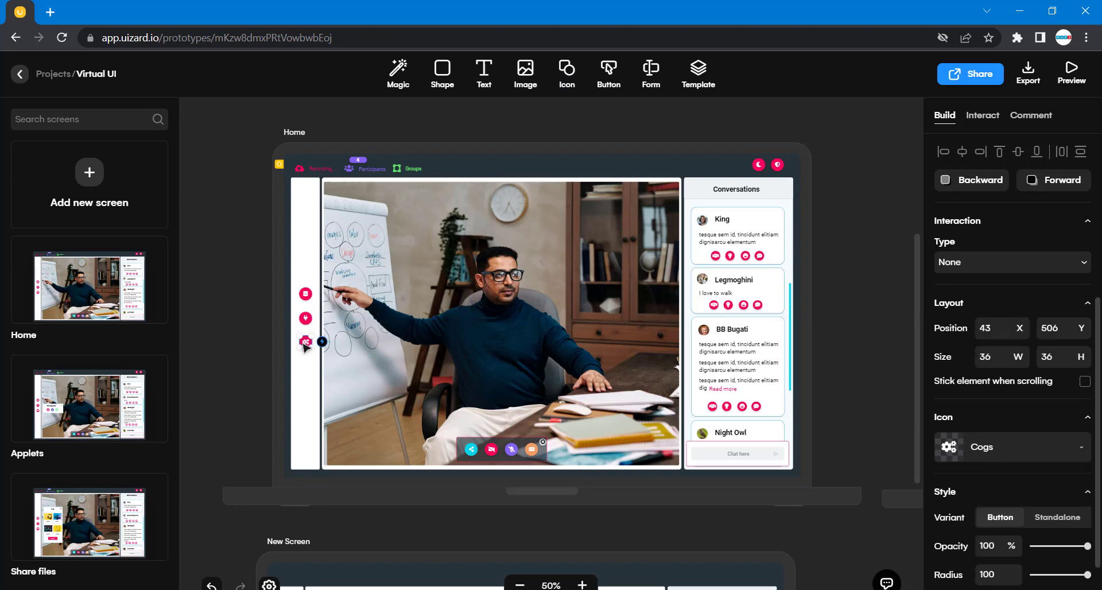
left_click(565, 72)
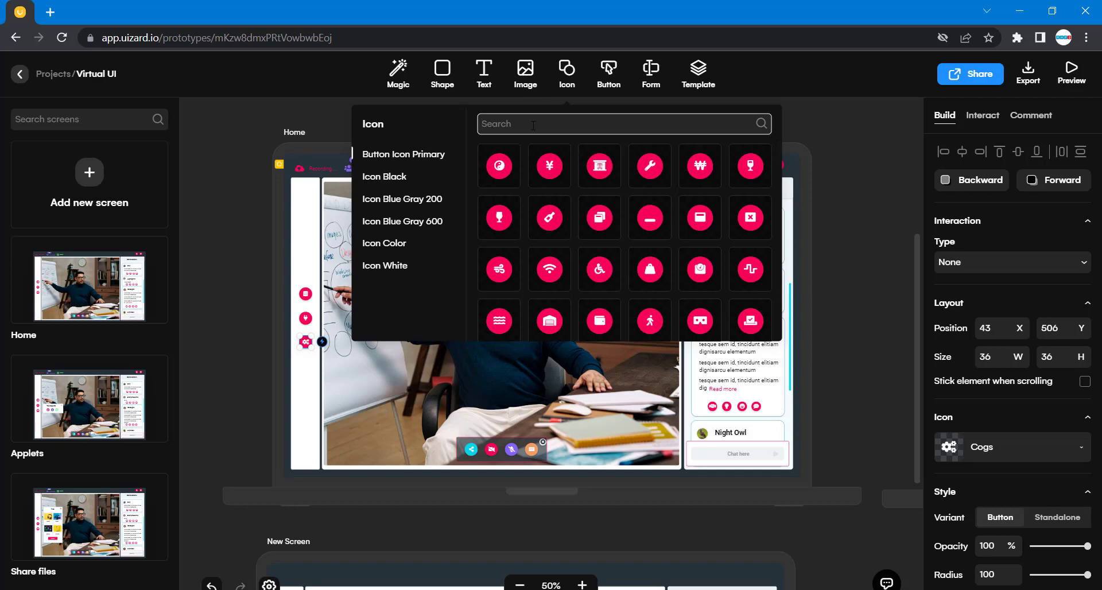
type("plug")
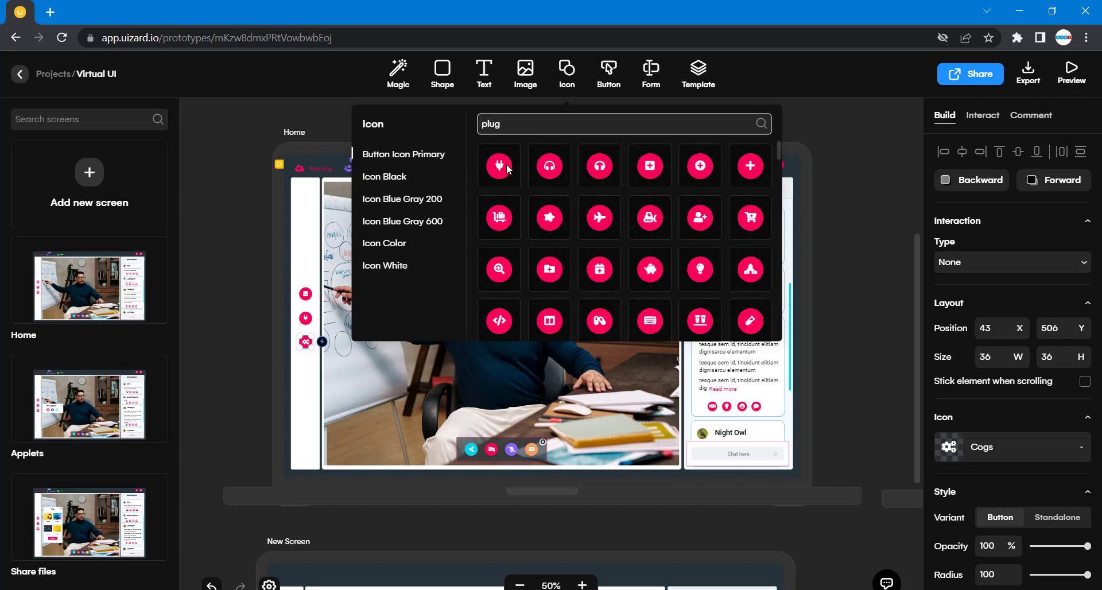
left_click_drag(506, 165, 225, 552)
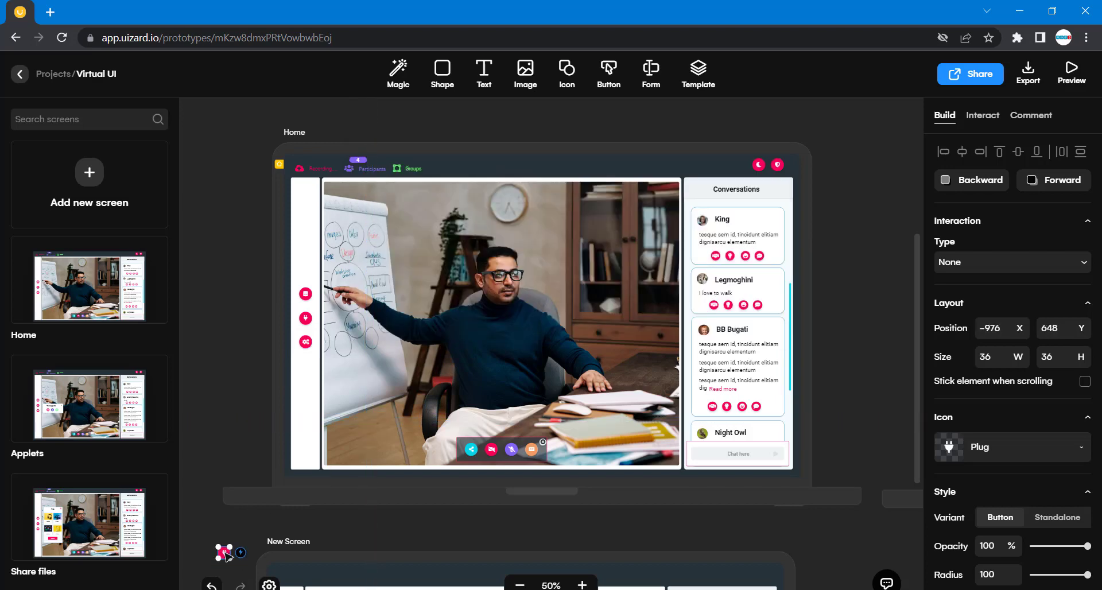
- Place the Plug icon in New Screen's white strip below the Database icon at X 43, Y 540
scroll(227, 555, "down", 5)
left_click_drag(225, 349, 204, 477)
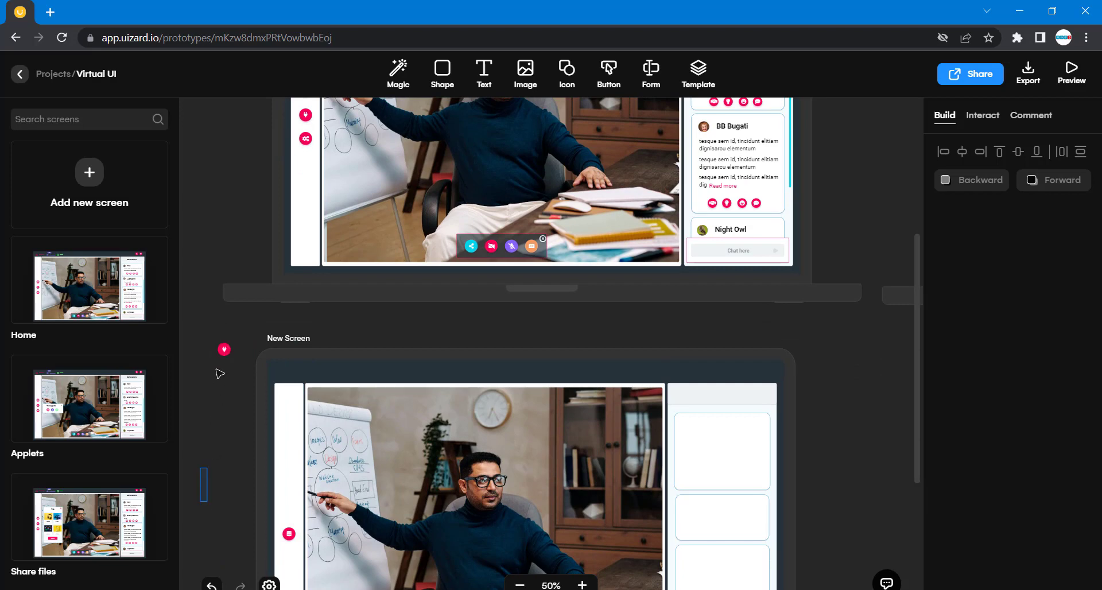
scroll(297, 553, "down", 1)
left_click_drag(297, 553, 311, 534)
- Search the icons for "cogs" and add the Cogs icon in the Button Icon Primary style
scroll(745, 429, "up", 5)
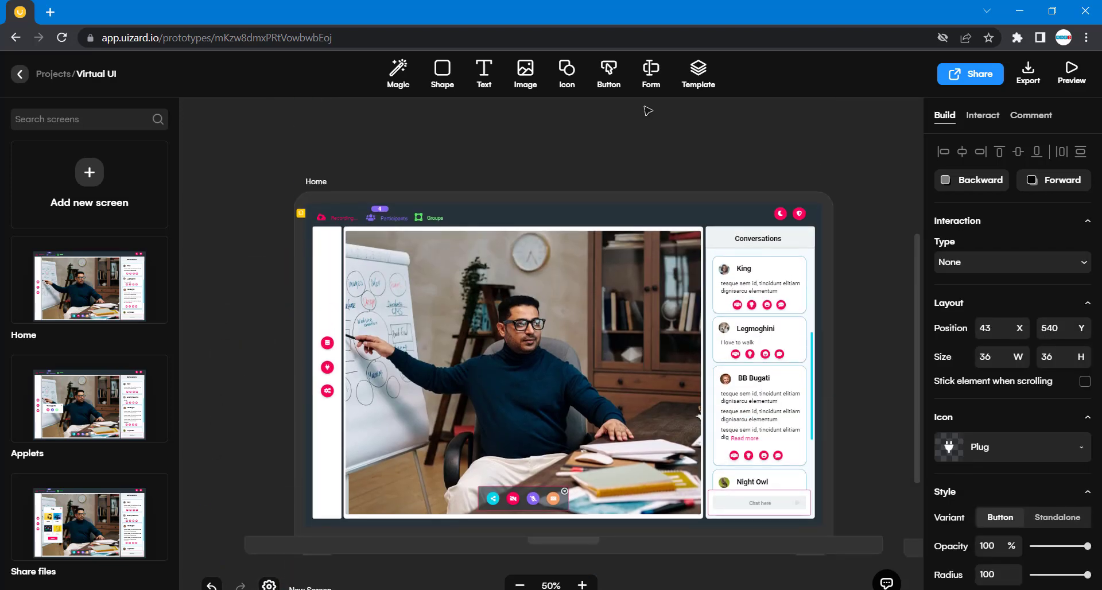
left_click(567, 72)
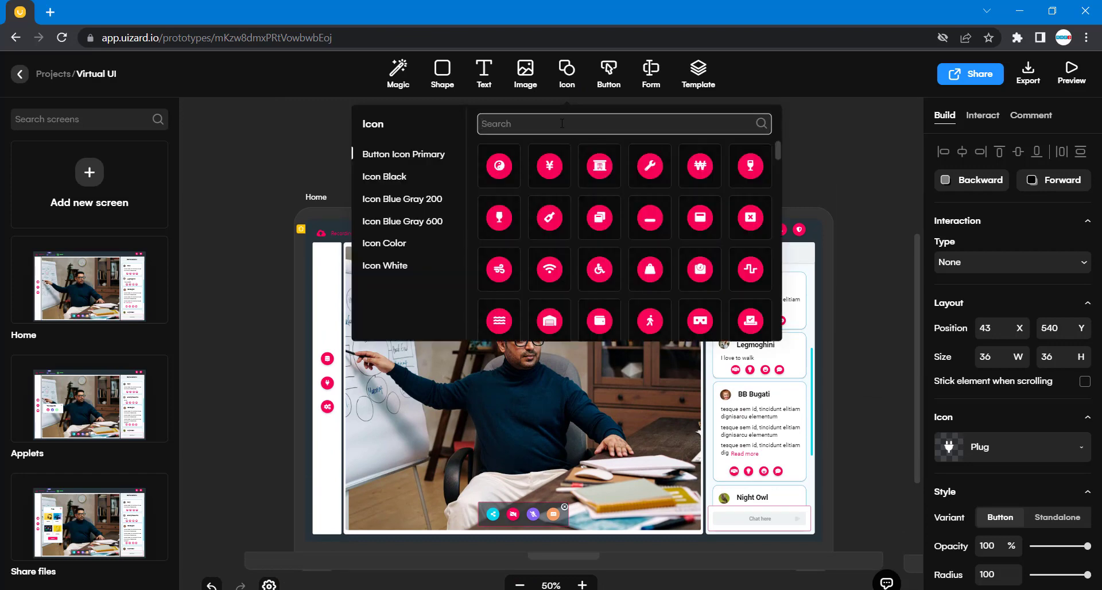
type("cogs")
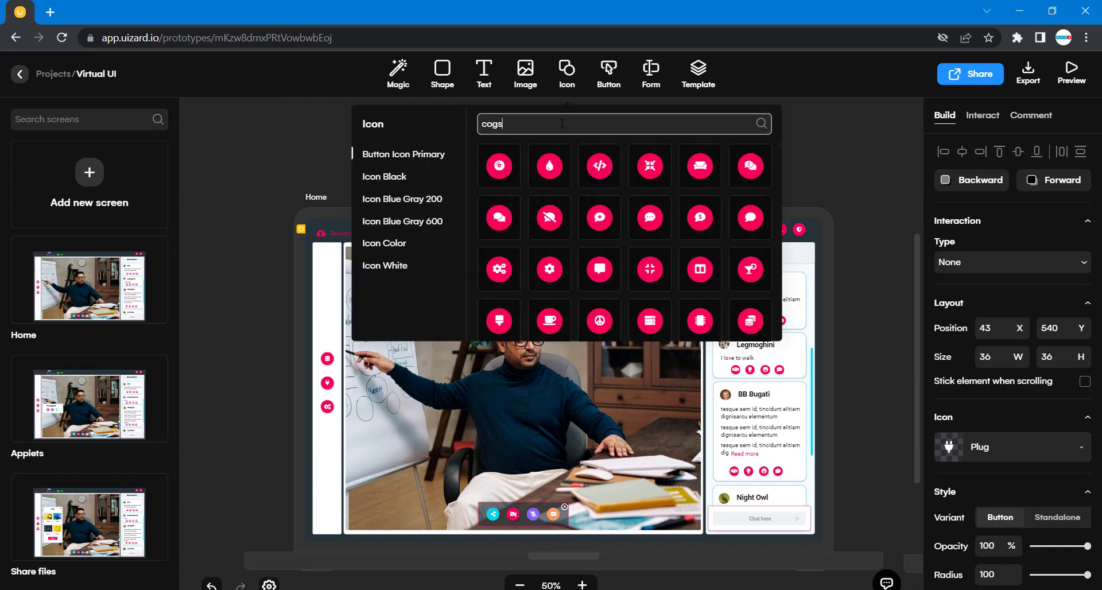
left_click(498, 165)
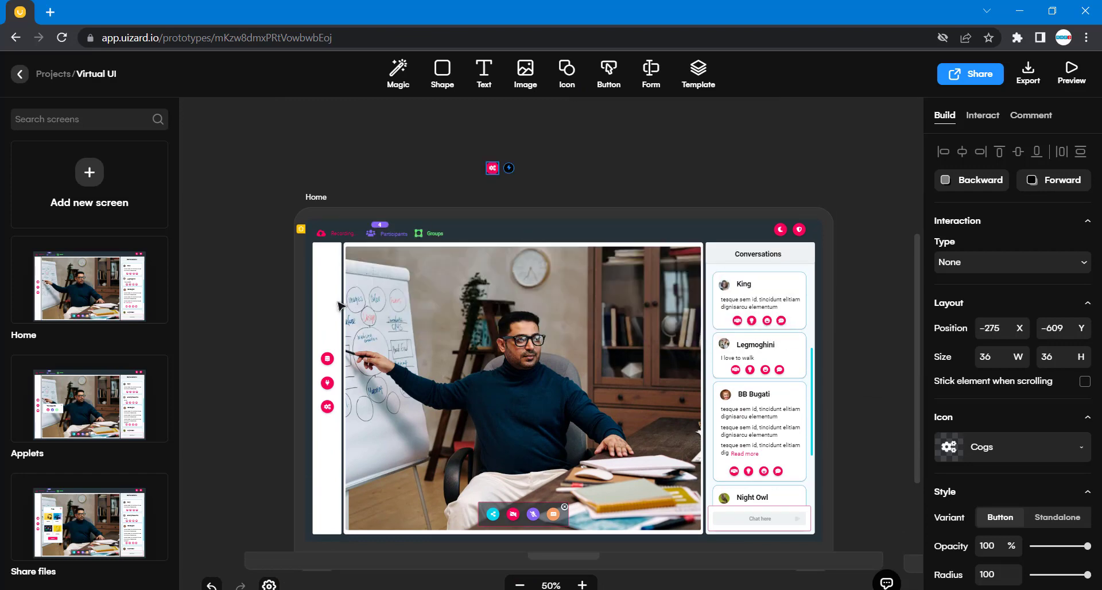
- Place the Cogs icon in New Screen's white strip below the Plug icon at X 43, Y 627
left_click_drag(338, 305, 243, 501)
scroll(243, 502, "down", 6)
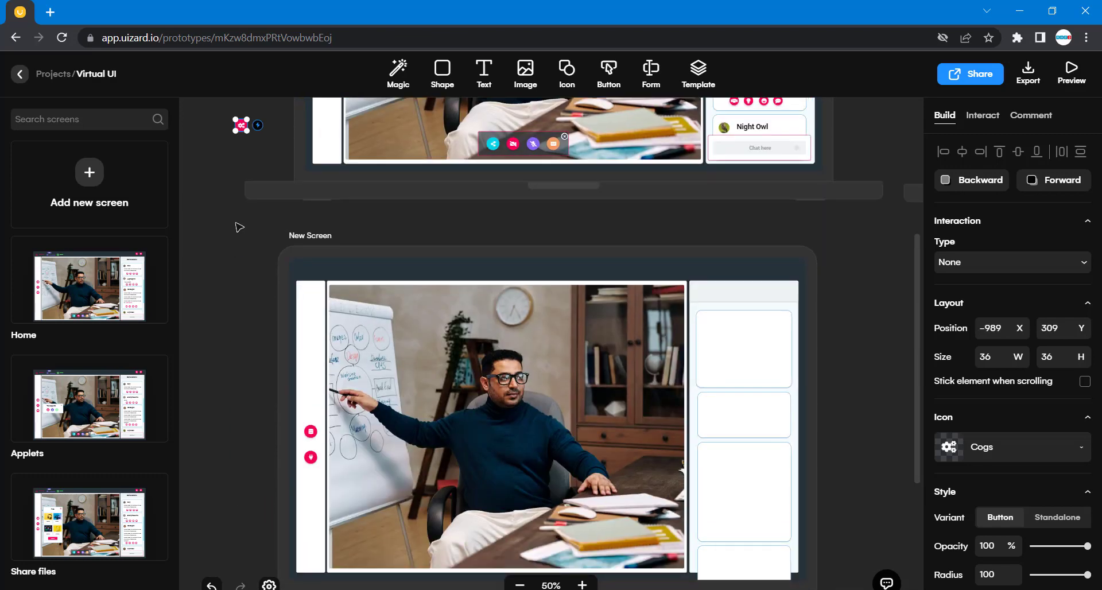
left_click_drag(241, 126, 308, 488)
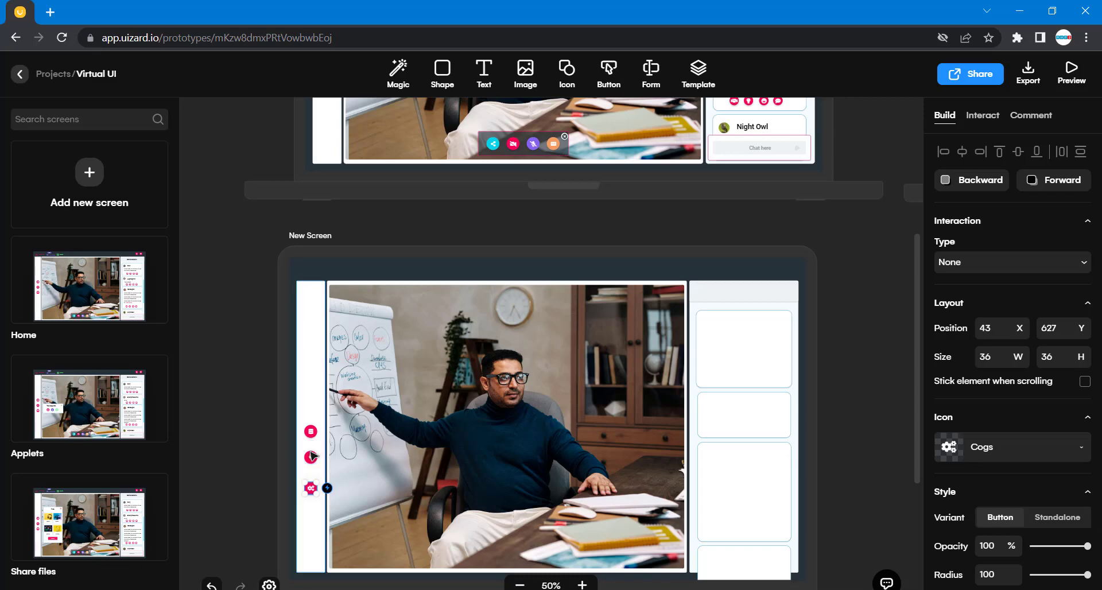
- Even the spacing around the Plug icon by moving the Database icon to Y 484 and the Cogs icon to Y 596
left_click(312, 360)
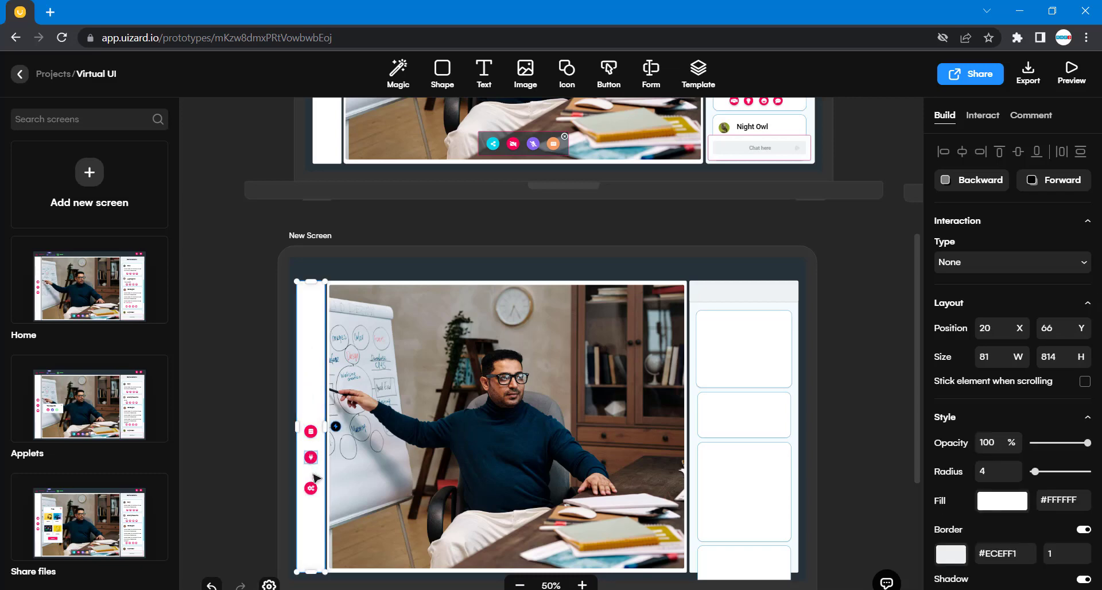
left_click_drag(313, 491, 314, 481)
left_click_drag(314, 435, 315, 439)
left_click(239, 458)
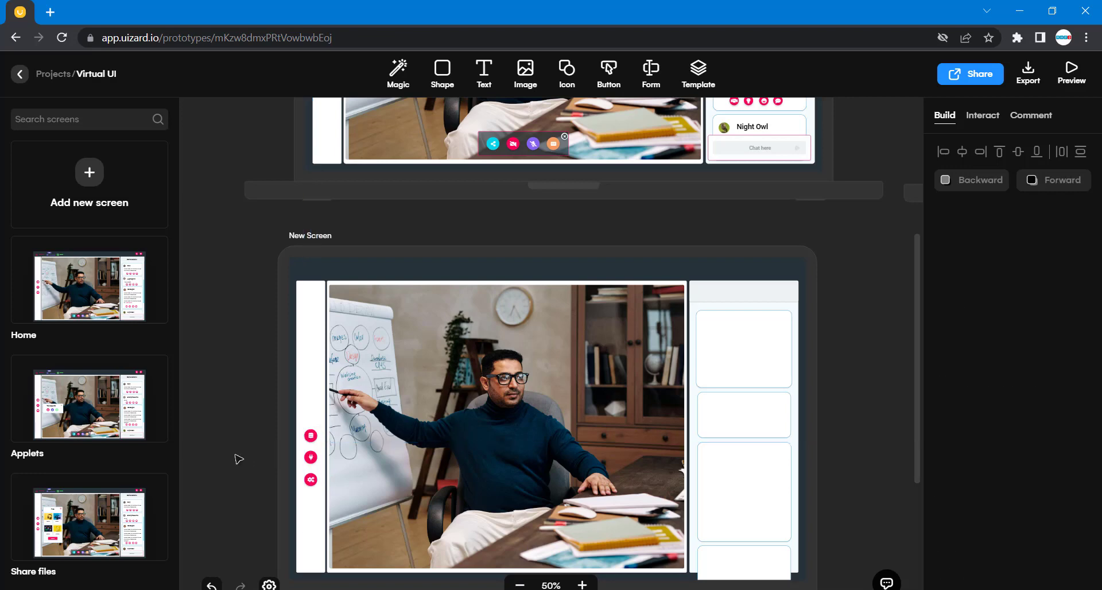
left_click_drag(313, 482, 314, 481)
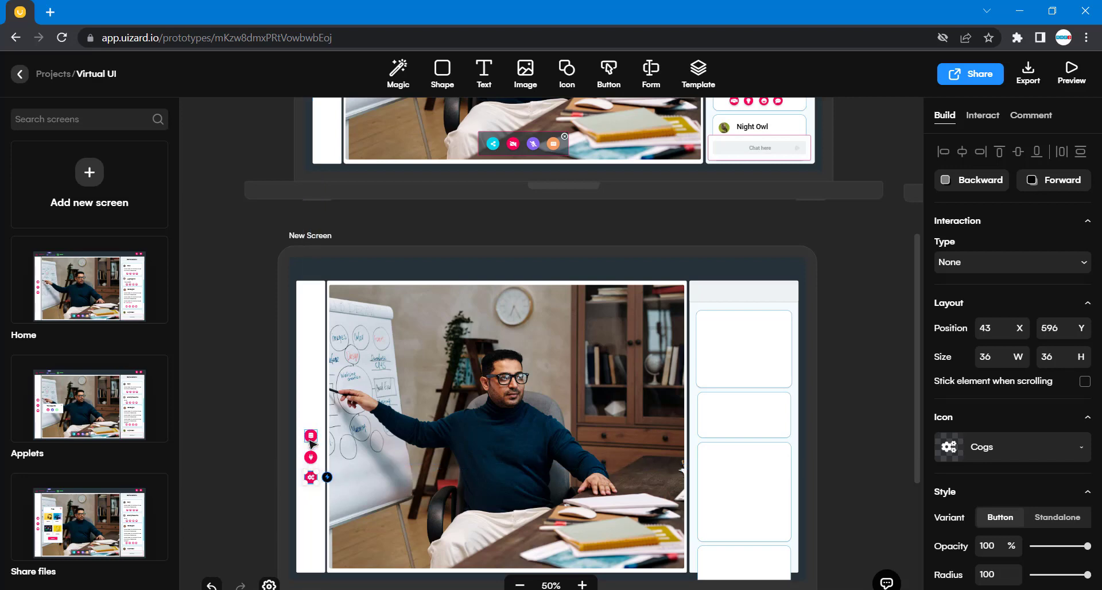
left_click(273, 525)
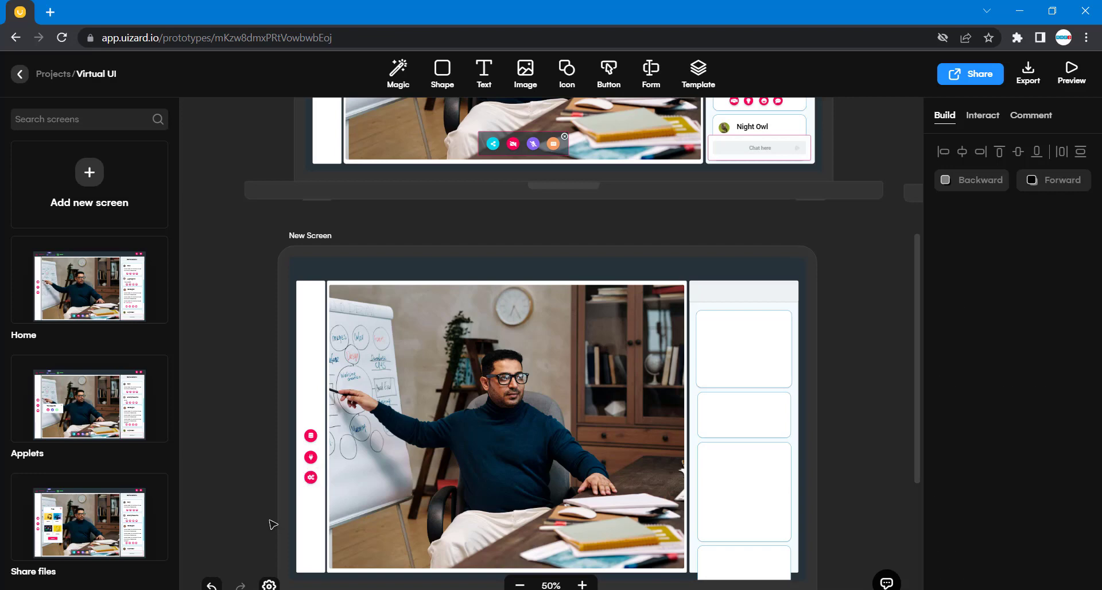
left_click(314, 460)
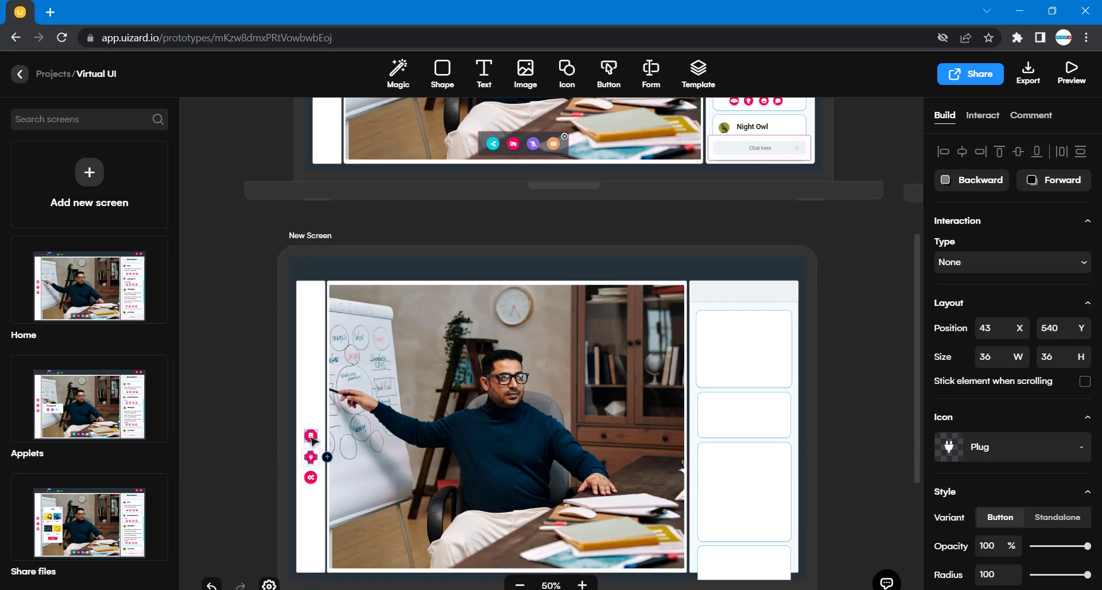
left_click(311, 438)
left_click(259, 432)
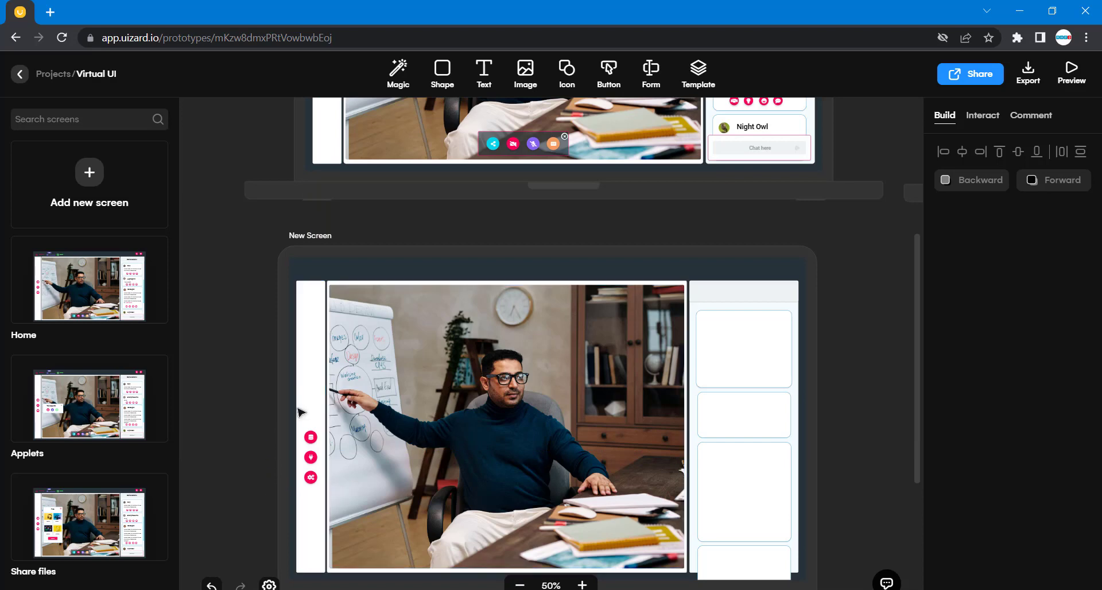
- Group the Database, Plug and Cogs icons in New Screen's white strip
left_click(312, 438)
left_click(311, 457)
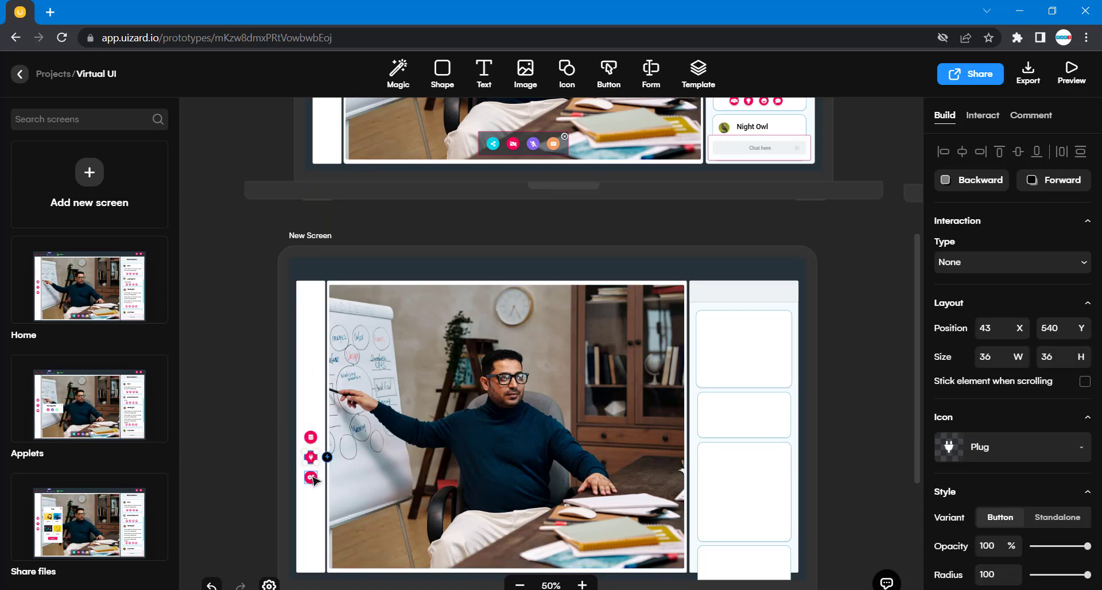
left_click(311, 477, "shift")
left_click(311, 437, "shift")
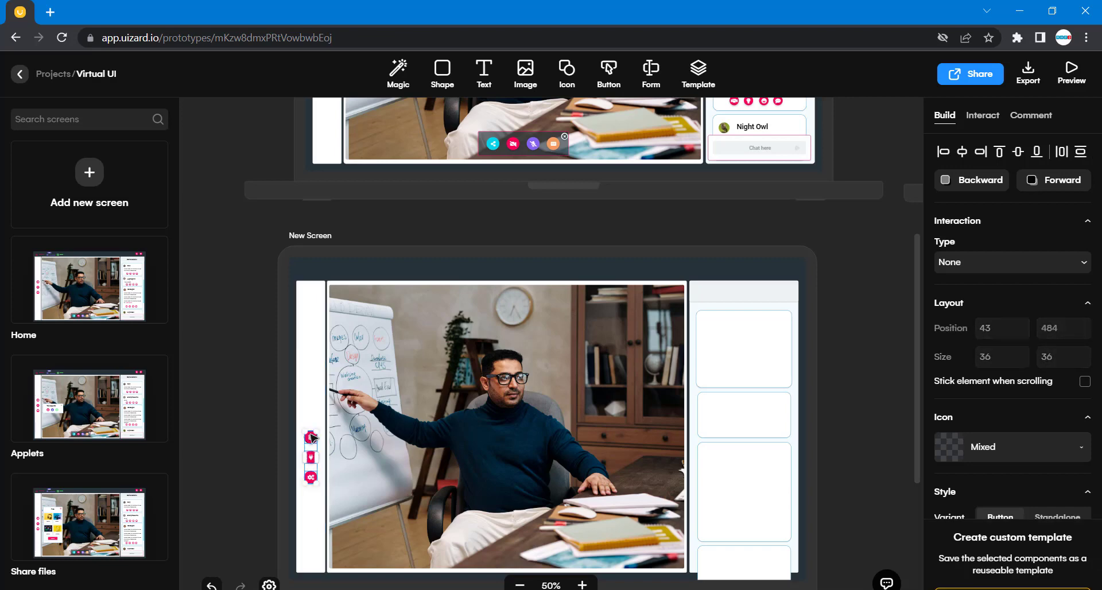
key("ctrl+g")
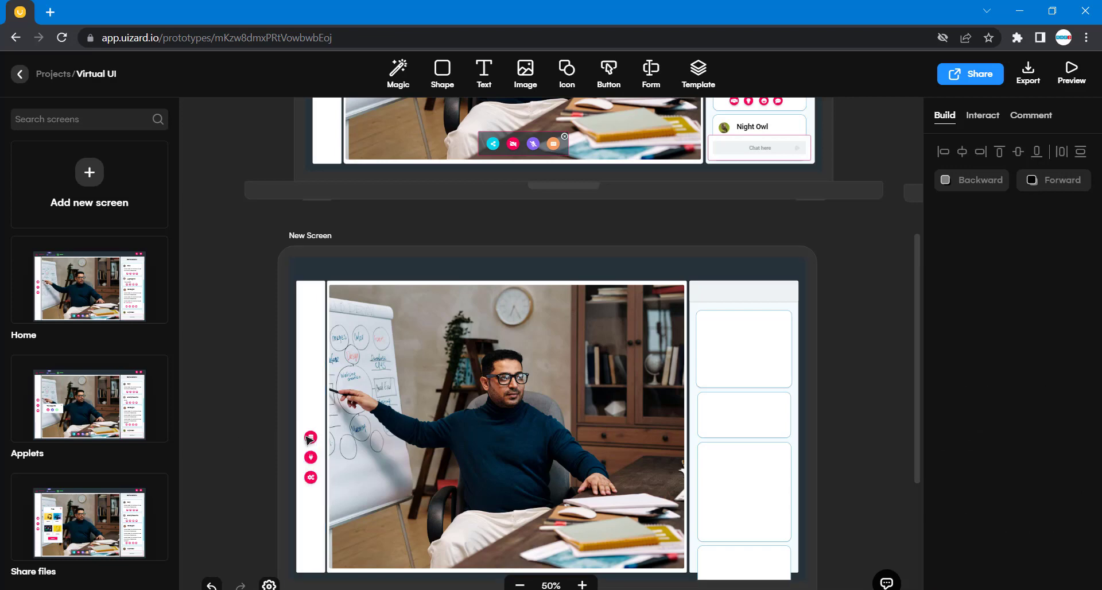
- Move the icon group up within New Screen's white strip to X 43, Y 412
left_click_drag(312, 439, 313, 412)
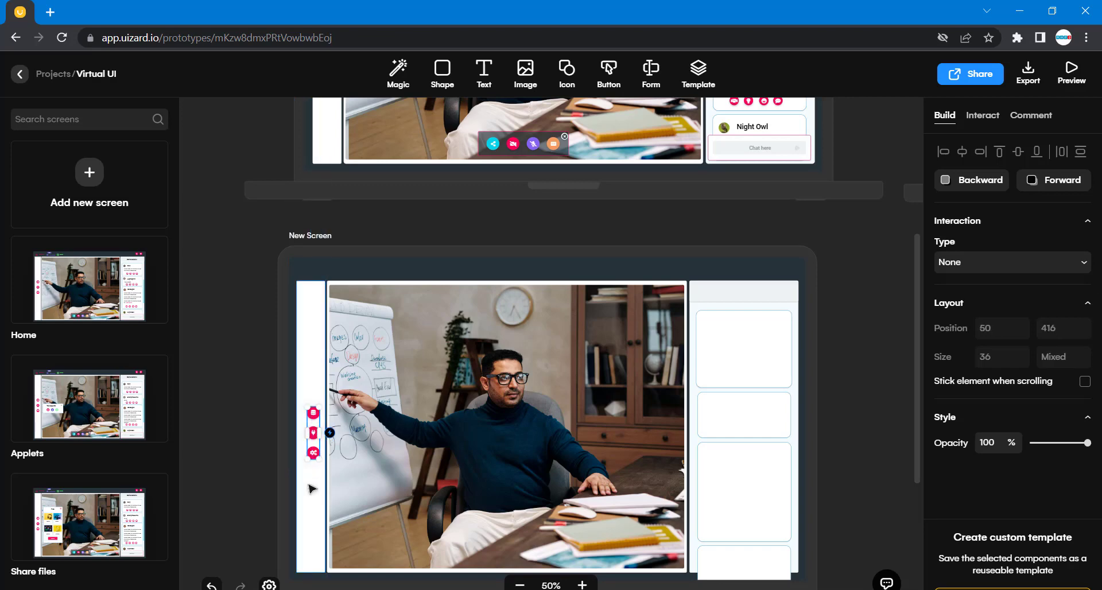
left_click(312, 488, "shift")
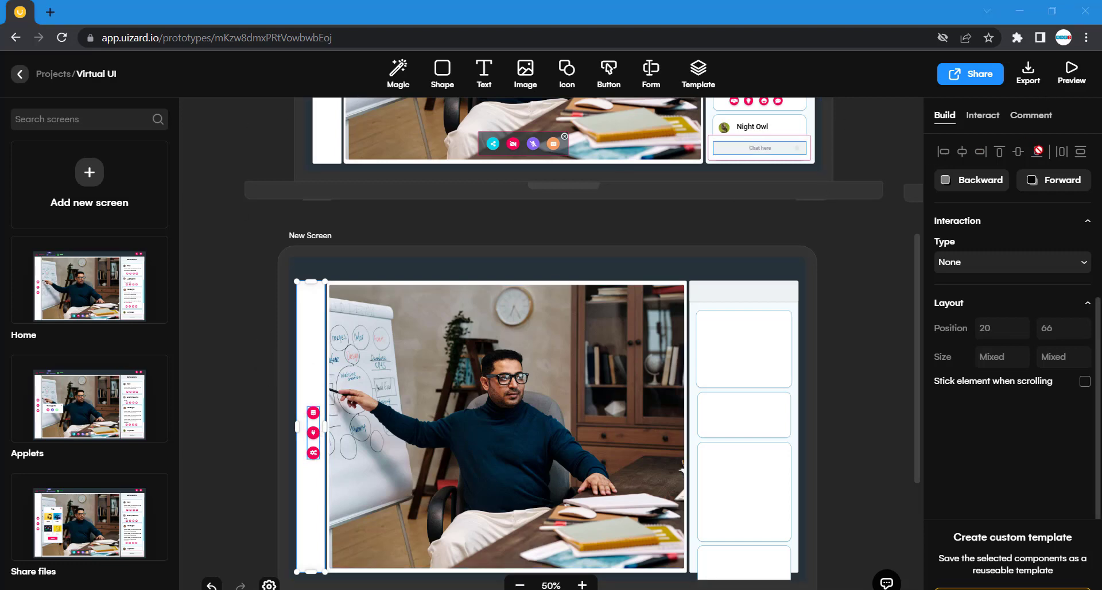
left_click(237, 323)
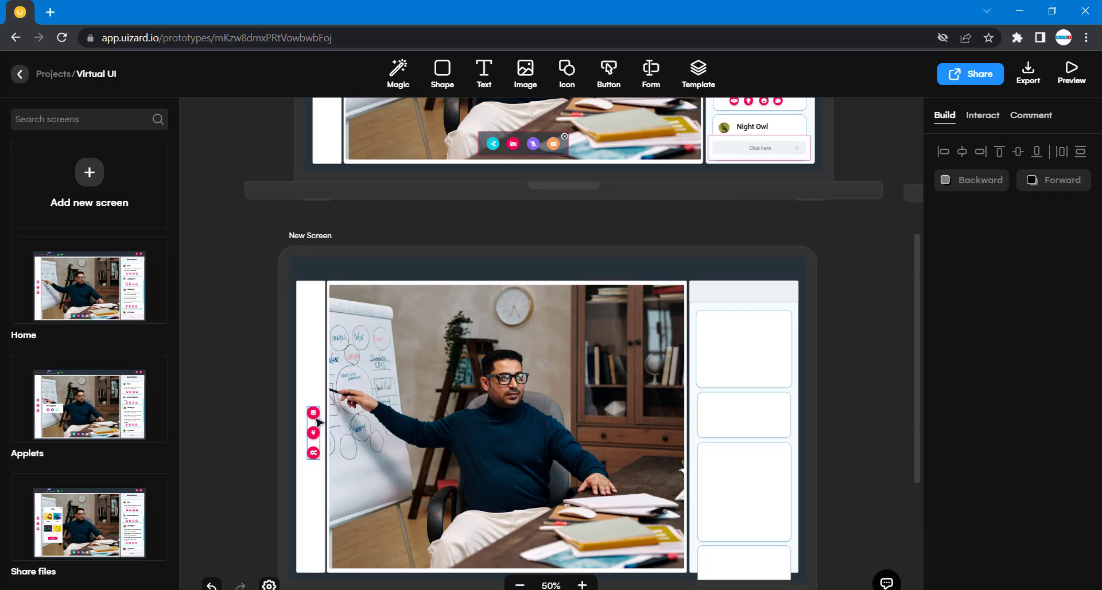
left_click_drag(312, 417, 310, 413)
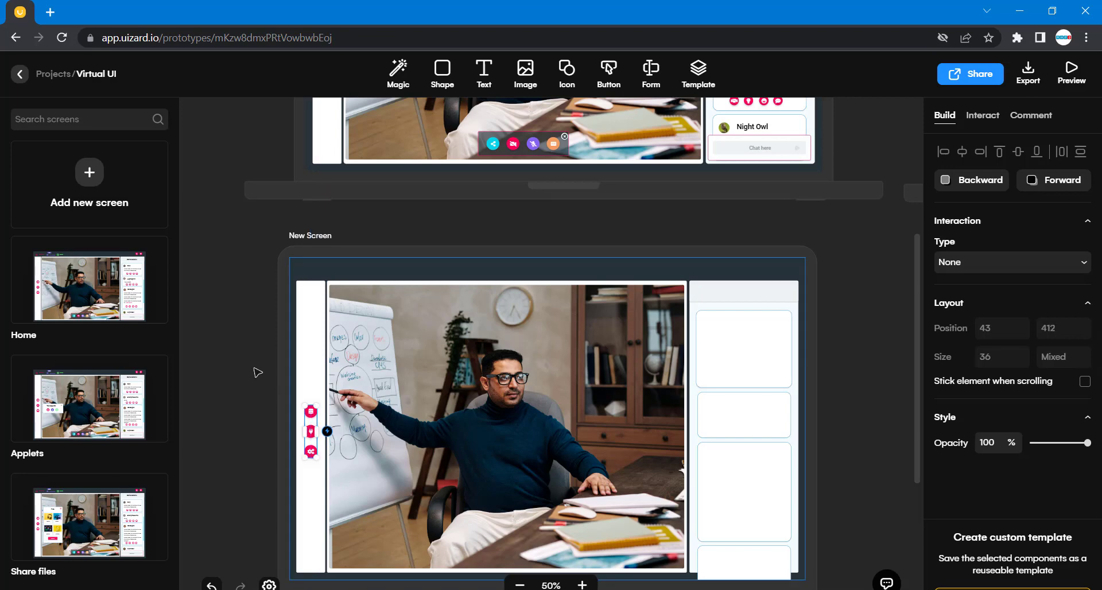
left_click(255, 373)
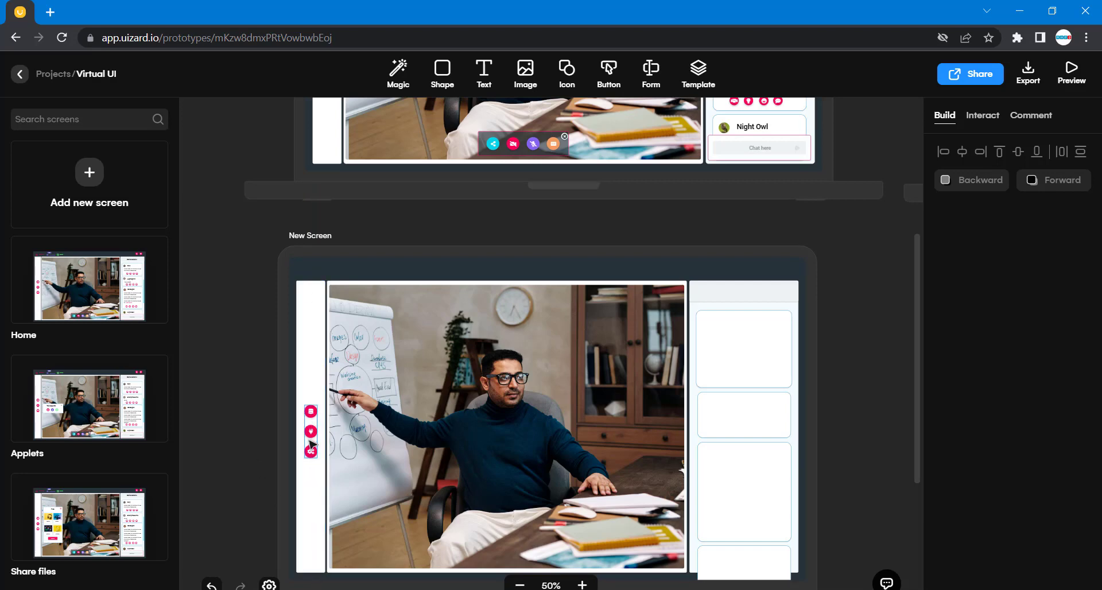
- Compare the position and spacing of New Screen's side icon group with the icon group on Home
scroll(270, 400, "up", 3)
scroll(270, 400, "up", 2)
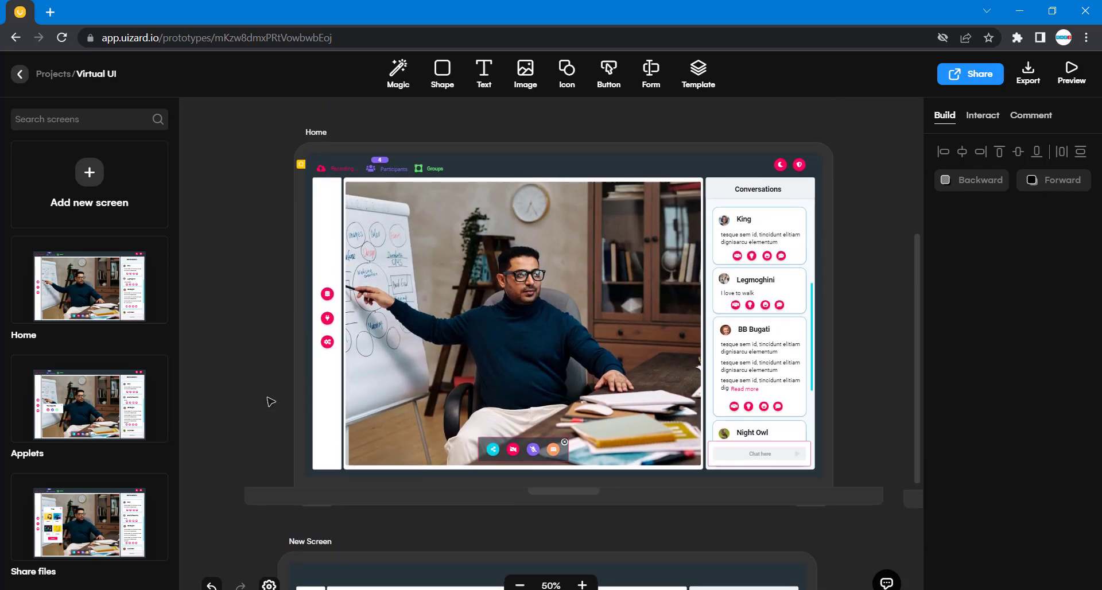
left_click(328, 328)
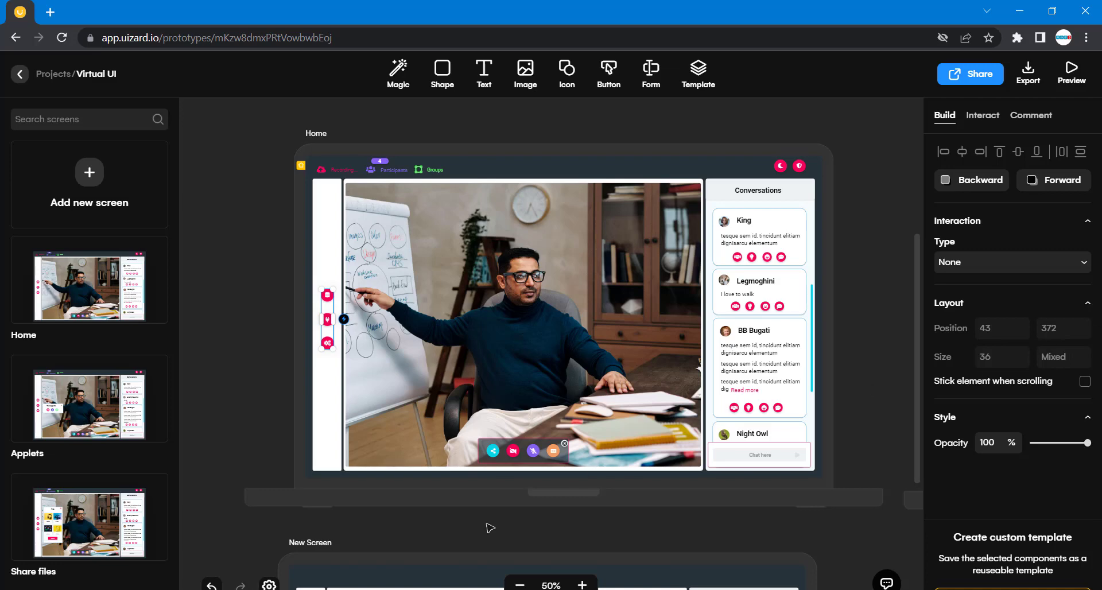
scroll(489, 526, "down", 5)
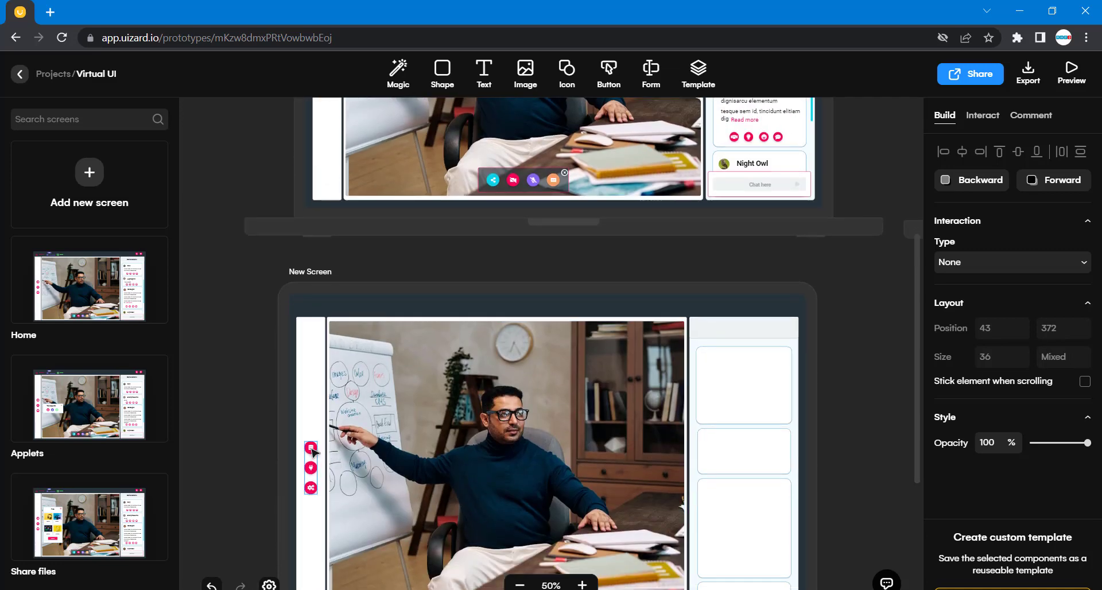
left_click(315, 453)
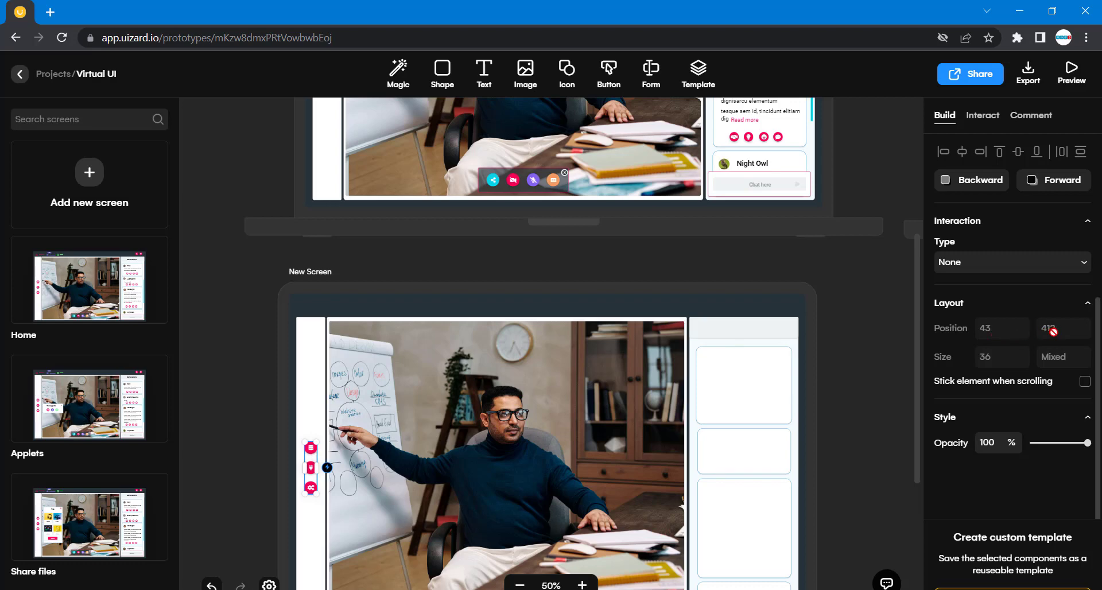
left_click(853, 356)
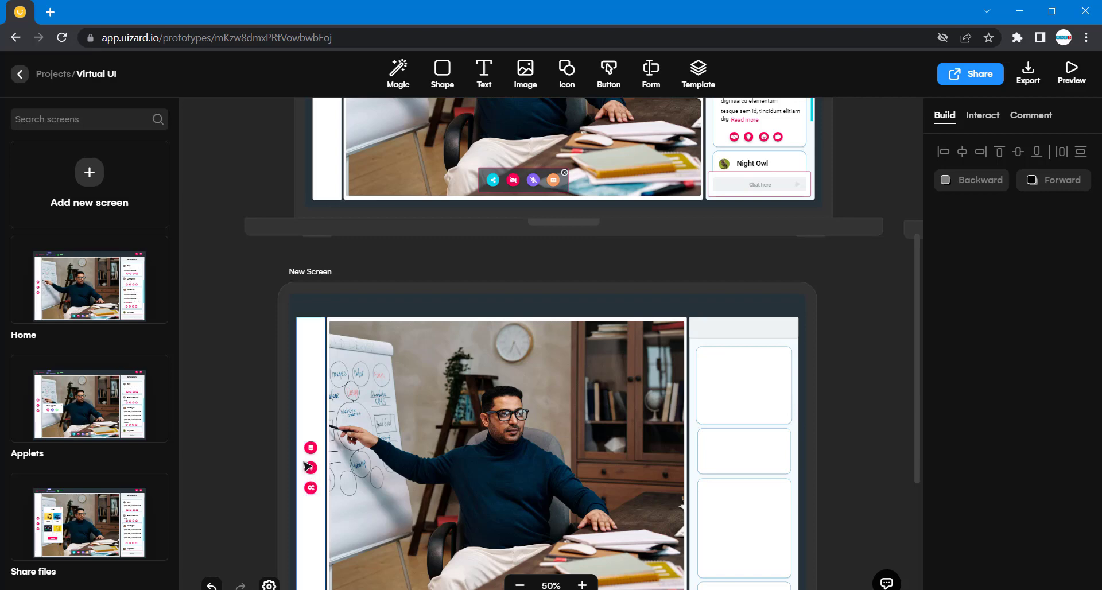
scroll(255, 430, "down", 3)
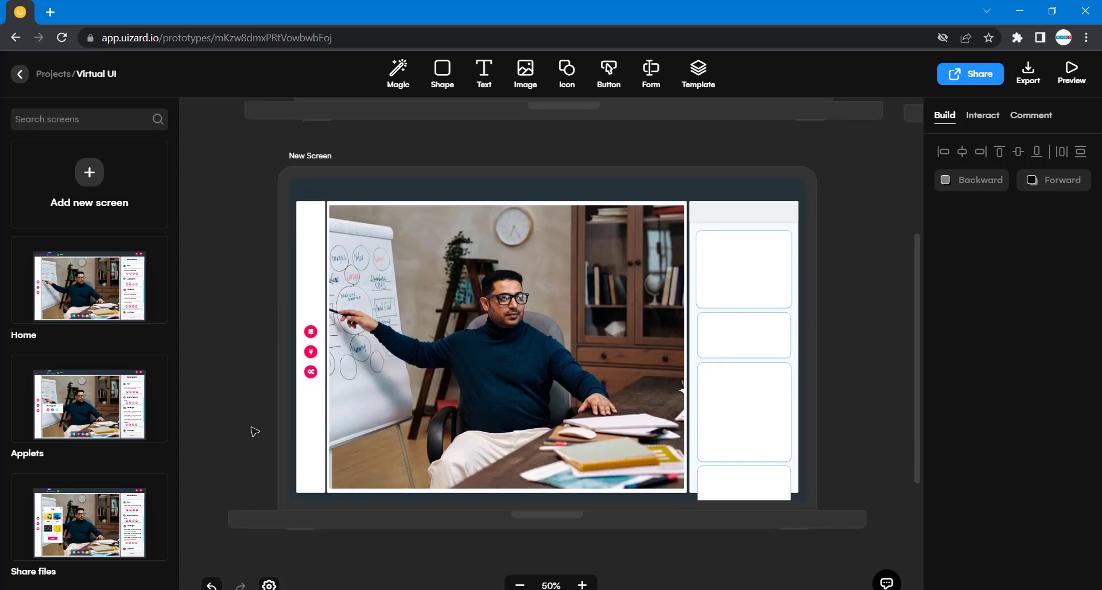
scroll(255, 431, "up", 1)
scroll(255, 431, "up", 7)
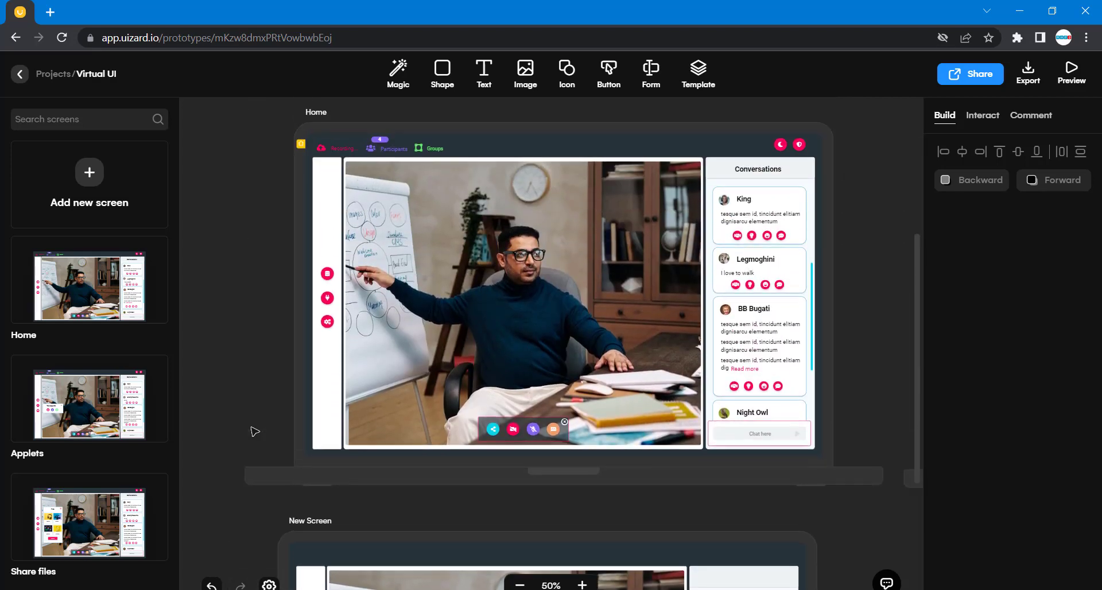
- Add the pink Moon button icon from a "moon" icon search to New Screen's header at X 1225, Y 20
scroll(255, 431, "down", 3)
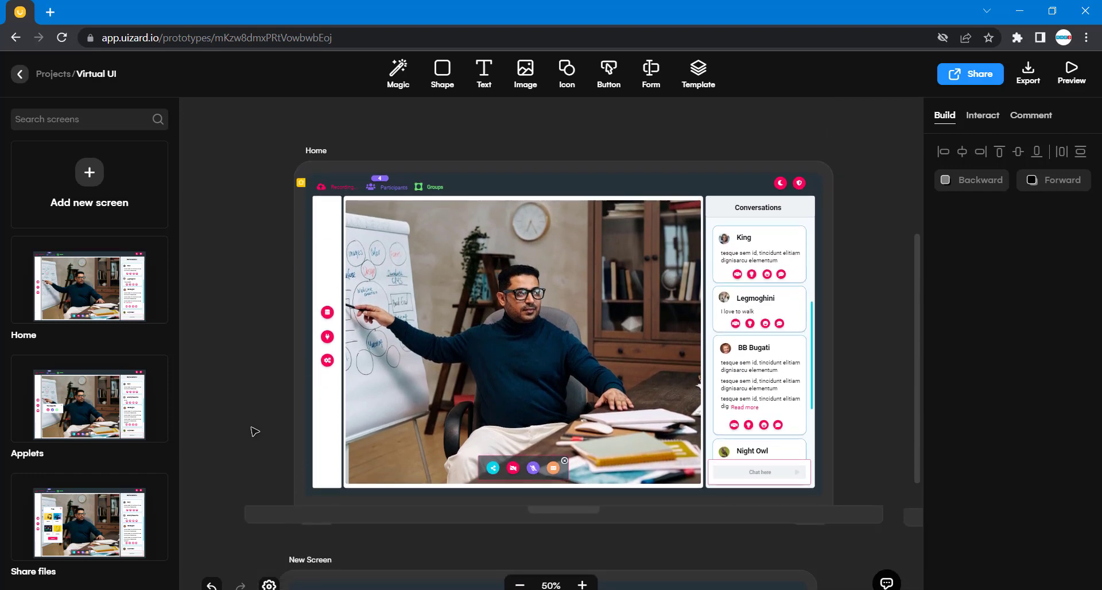
scroll(287, 418, "up", 1)
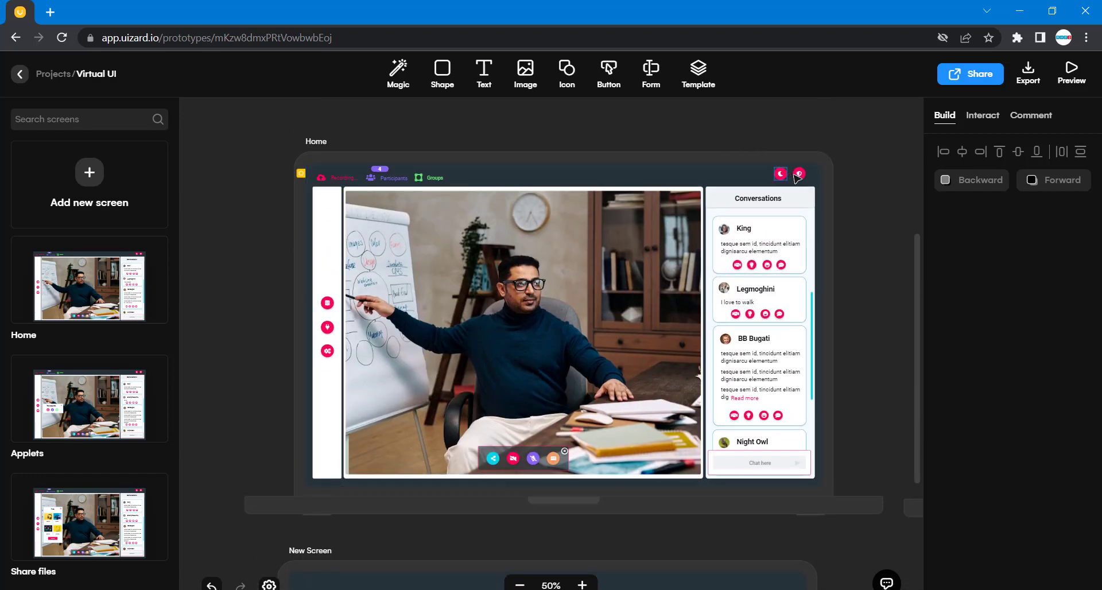
left_click(574, 86)
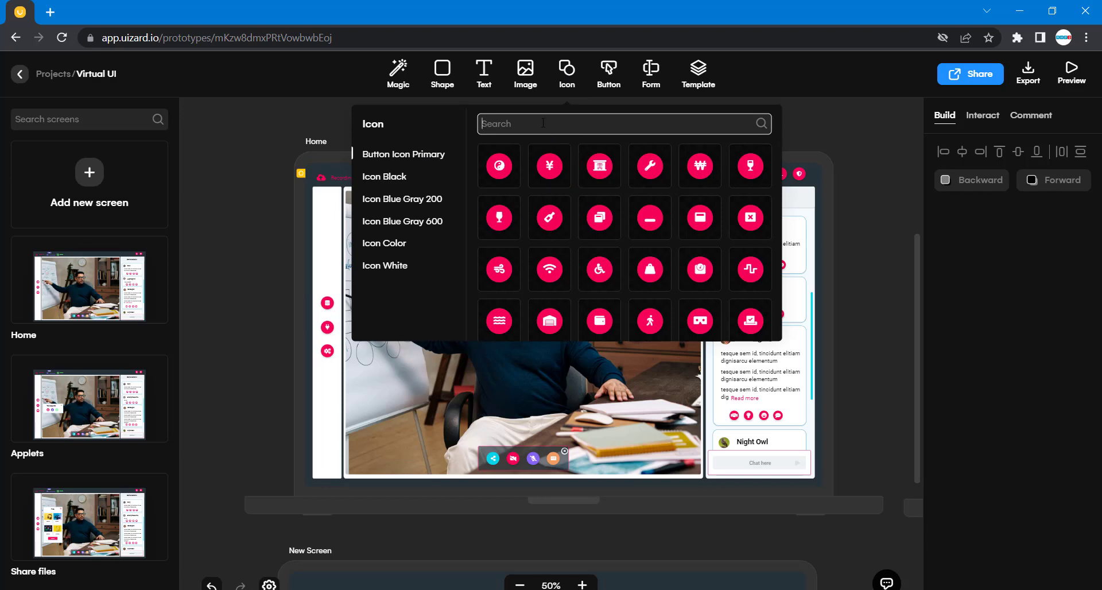
type("moon")
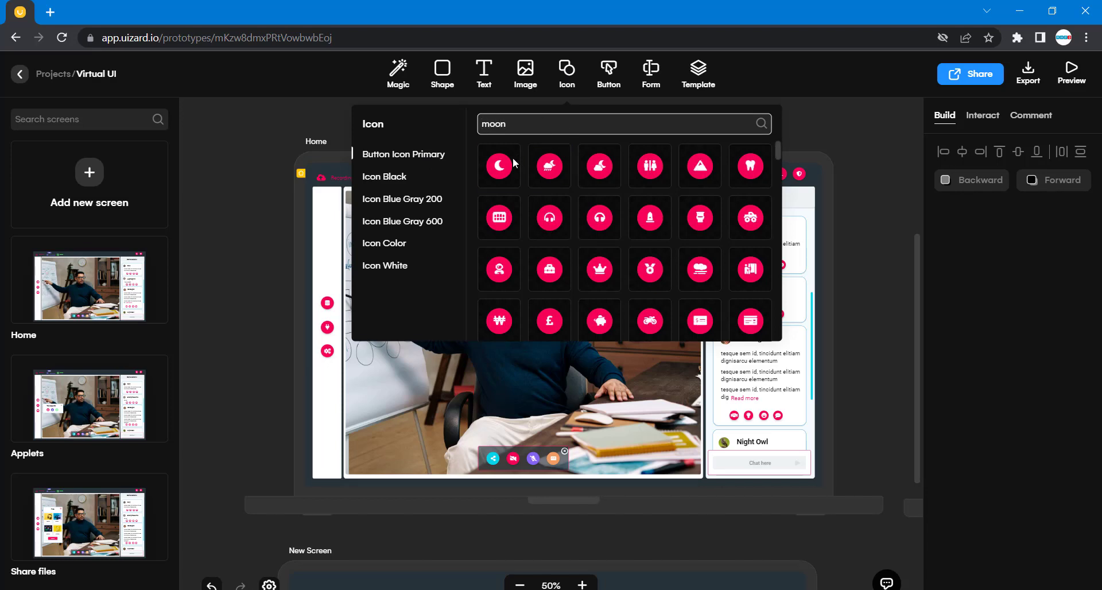
left_click_drag(499, 163, 716, 562)
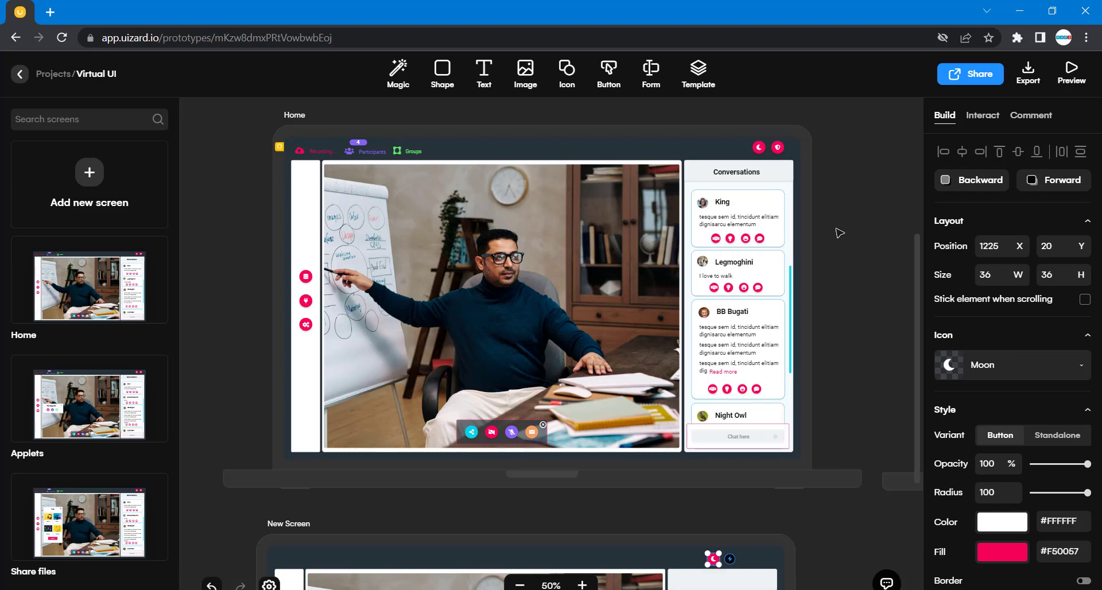
- Find the Shield alt button icon with a "security" search and place it in New Screen's header at X 1335, Y 10
left_click(566, 80)
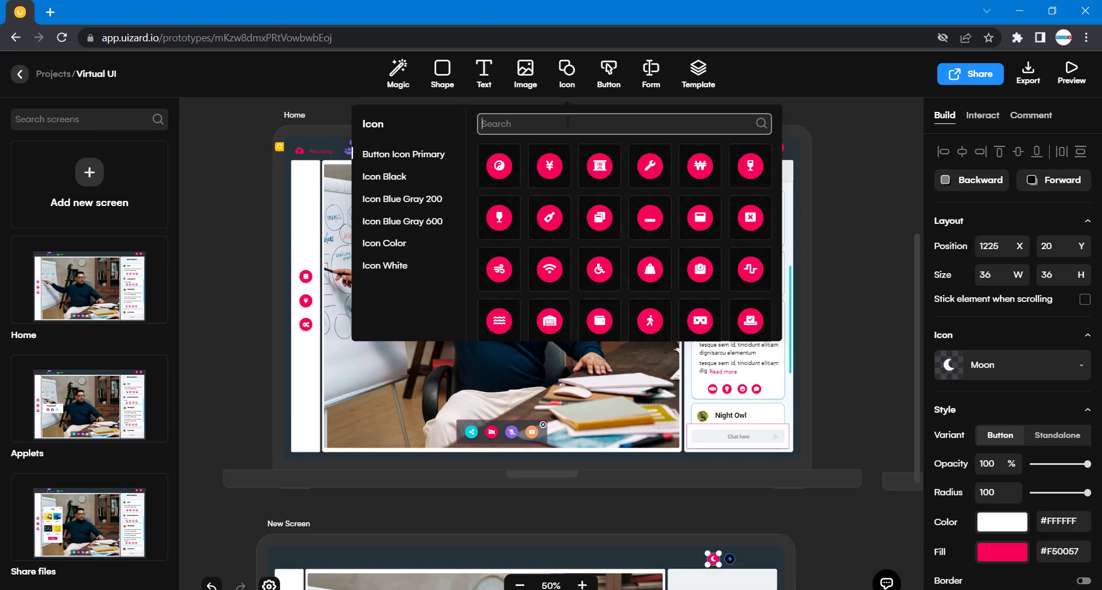
left_click(797, 162)
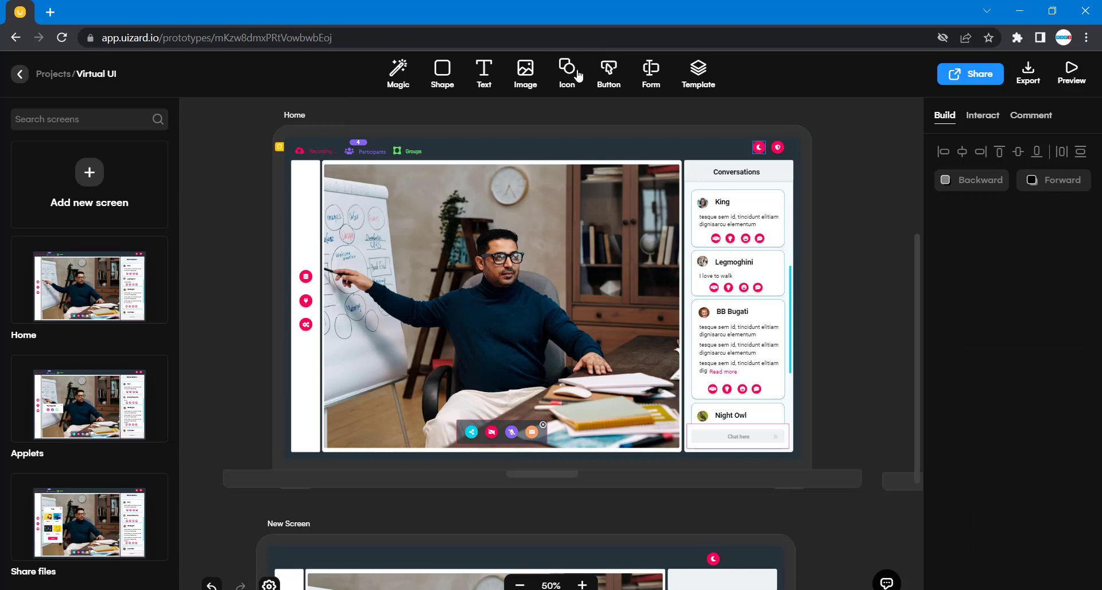
left_click(566, 86)
type("se")
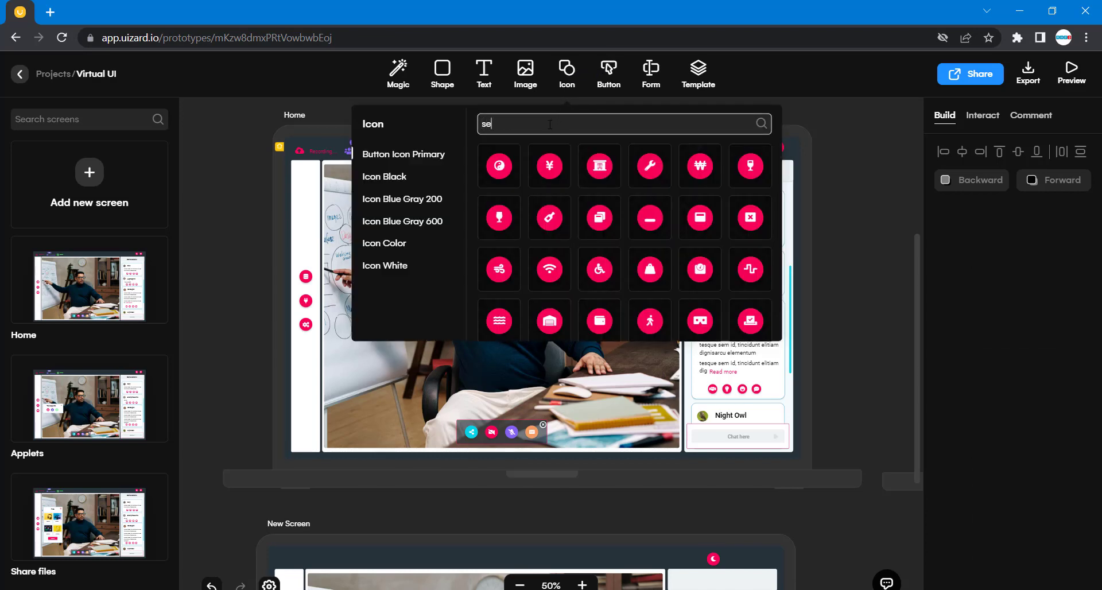
type("cur")
key("BackSpace")
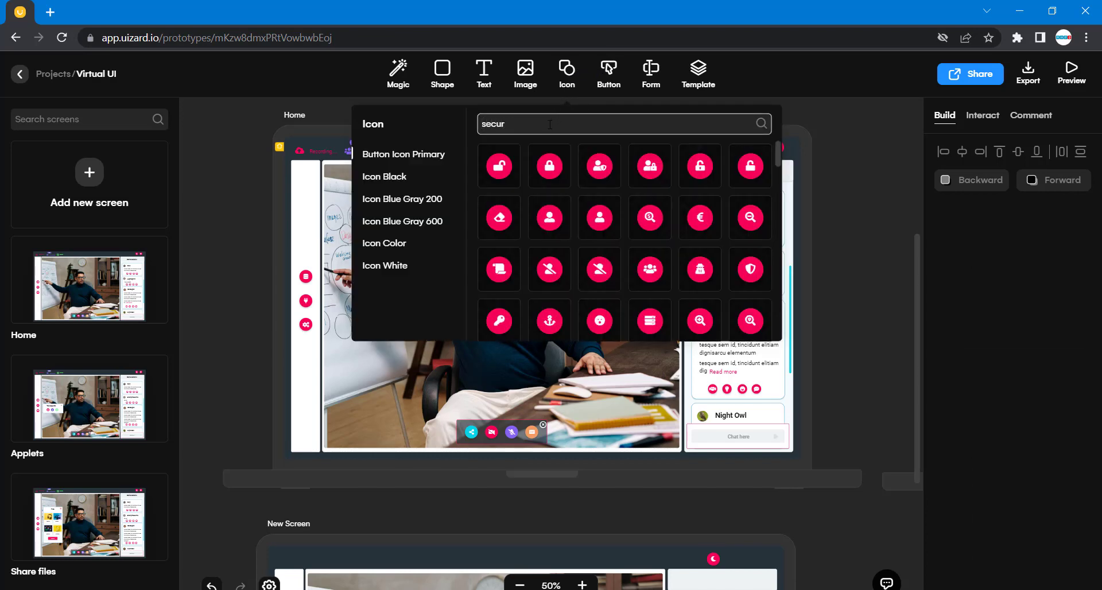
type("ity")
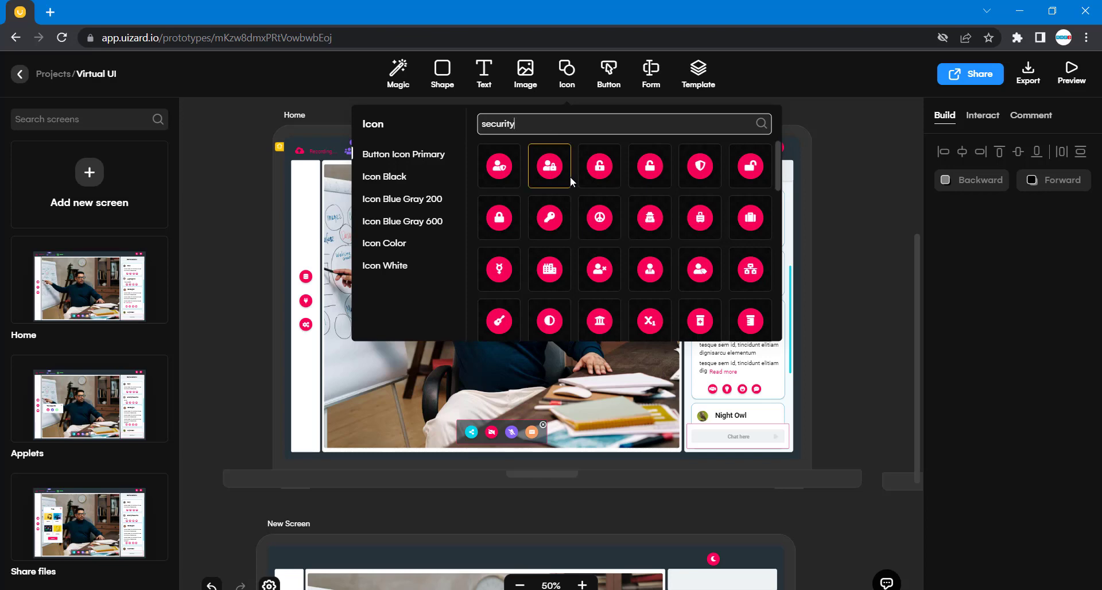
left_click(699, 166)
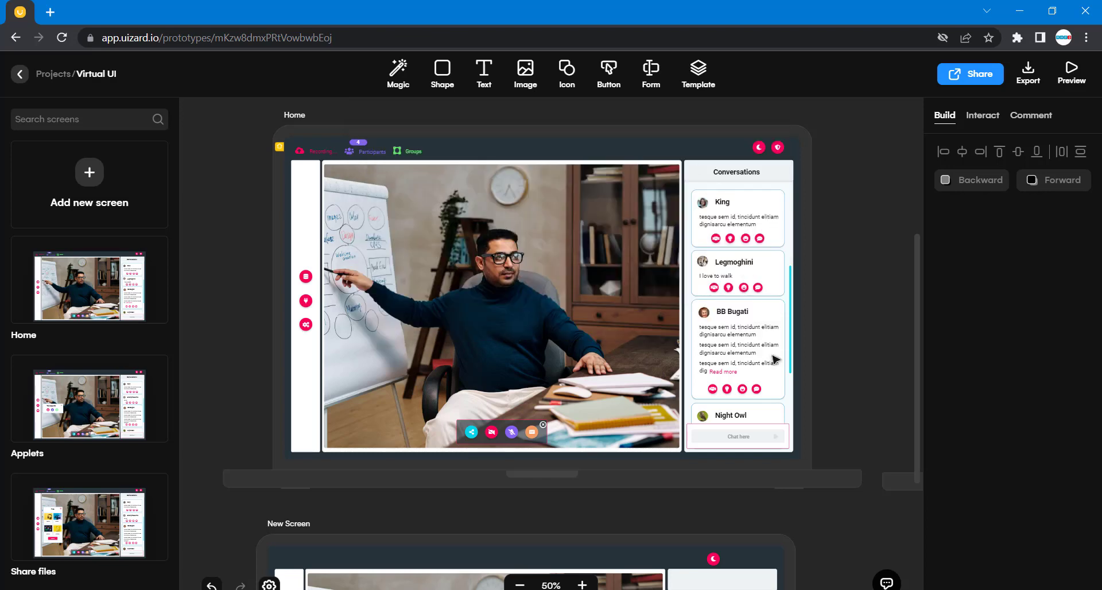
left_click_drag(776, 360, 755, 563)
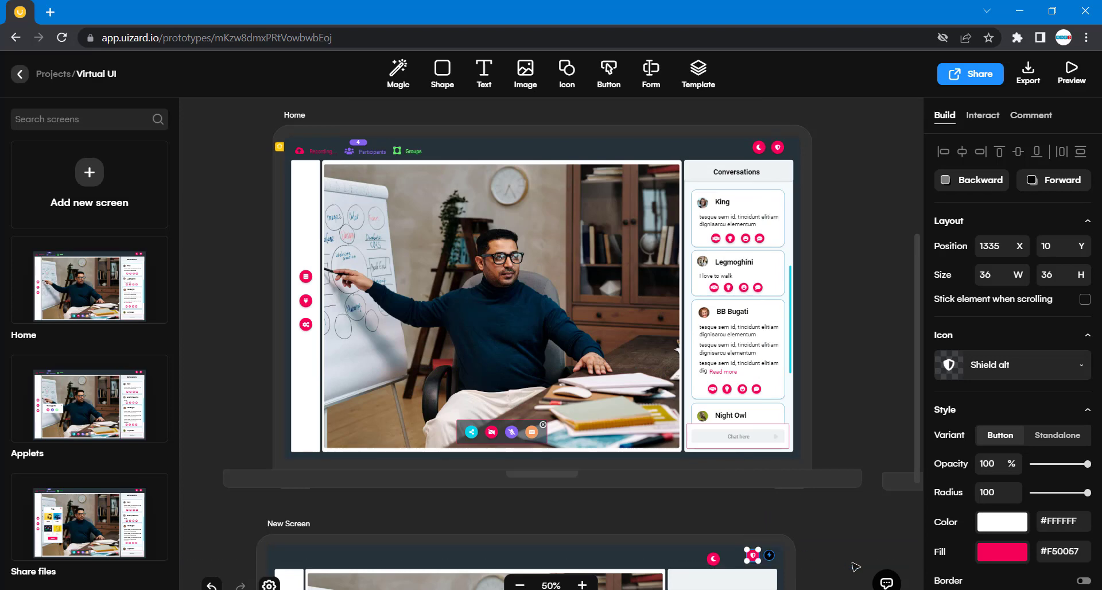
- Move the Moon icon closer to the Shield alt icon in New Screen's header, to X 1279, Y 10, comparing with Home
scroll(855, 565, "down", 3)
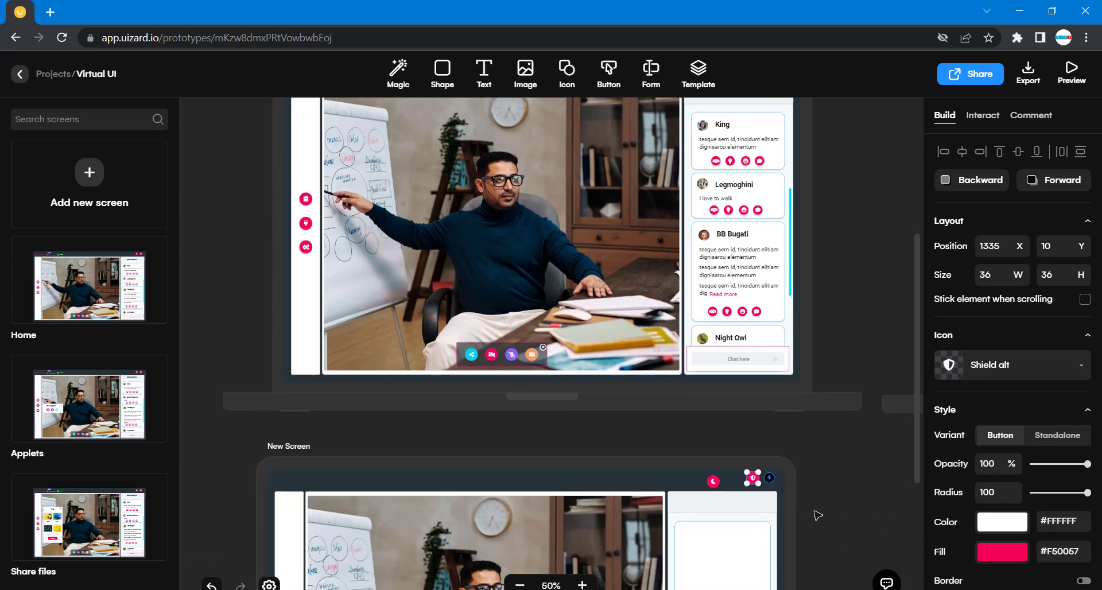
left_click_drag(713, 481, 726, 480)
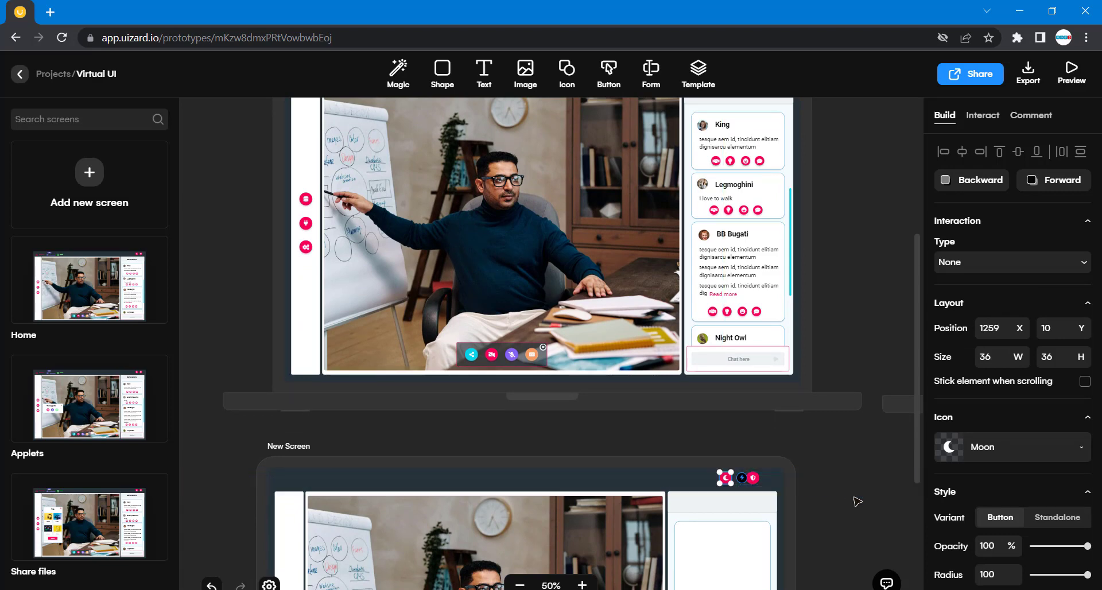
left_click(859, 536)
scroll(851, 485, "up", 4)
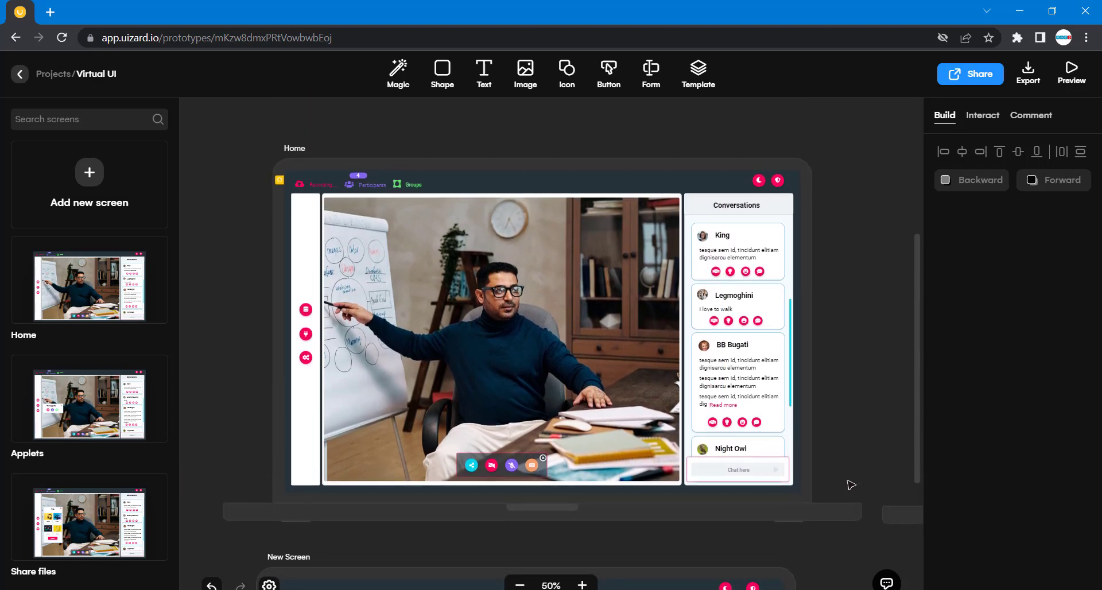
scroll(849, 483, "down", 3)
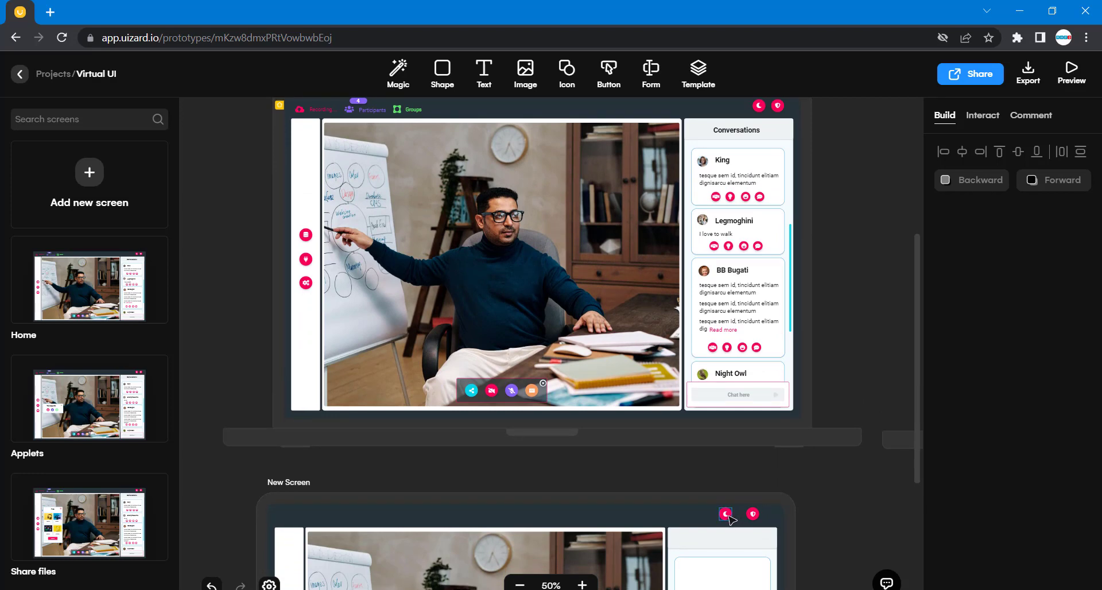
left_click_drag(729, 519, 739, 519)
left_click(838, 519)
scroll(843, 492, "up", 7)
scroll(844, 492, "down", 8)
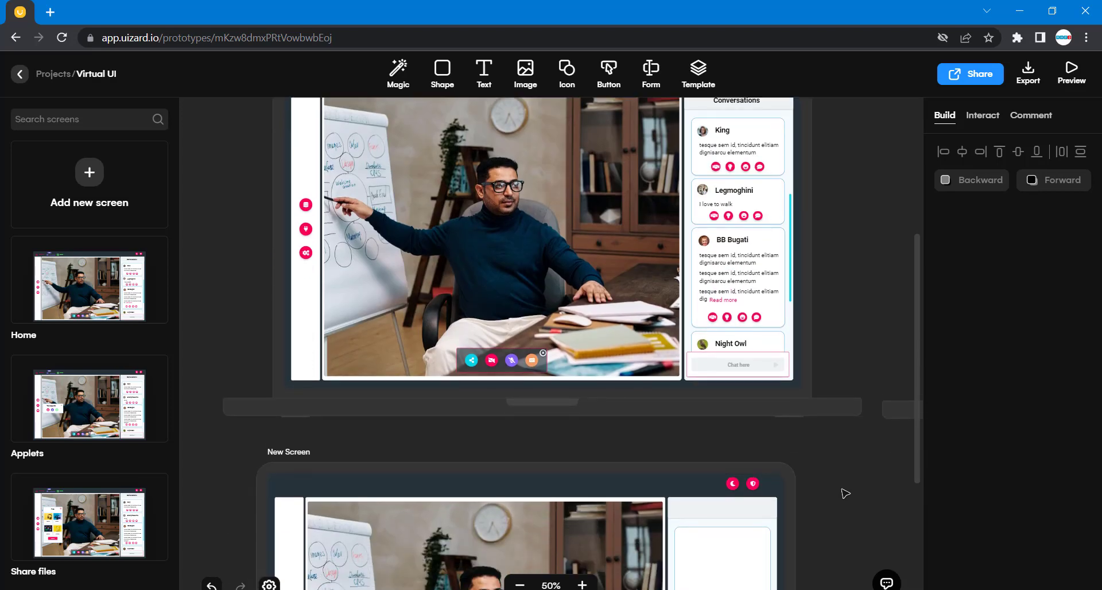
- Move the Moon and Shield alt icons together down to Y 20 in New Screen's header and compare them with Home
left_click(751, 477)
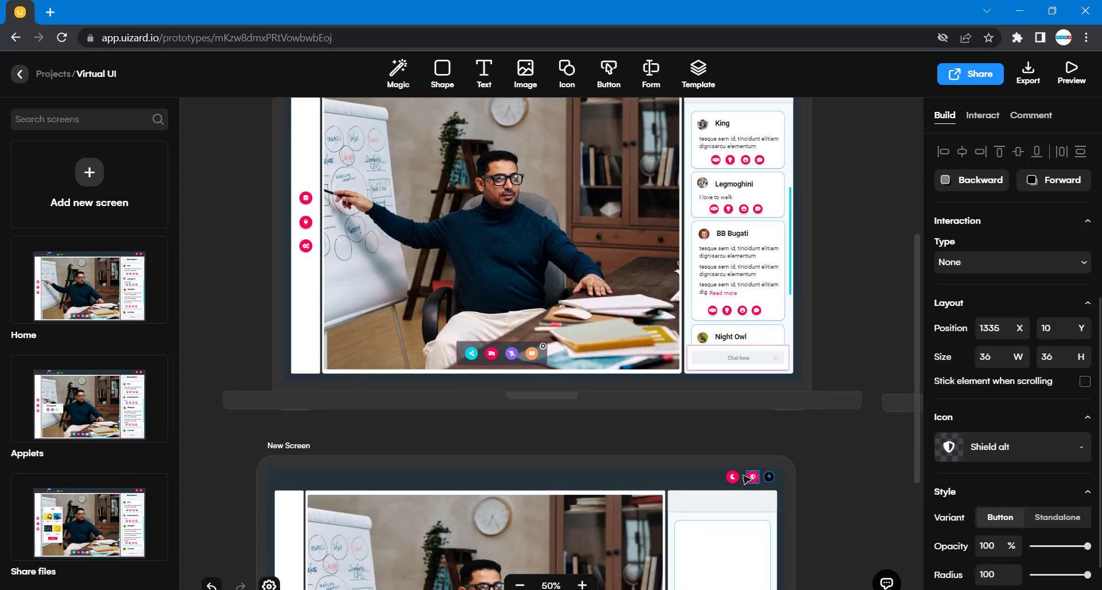
left_click(739, 478, "shift")
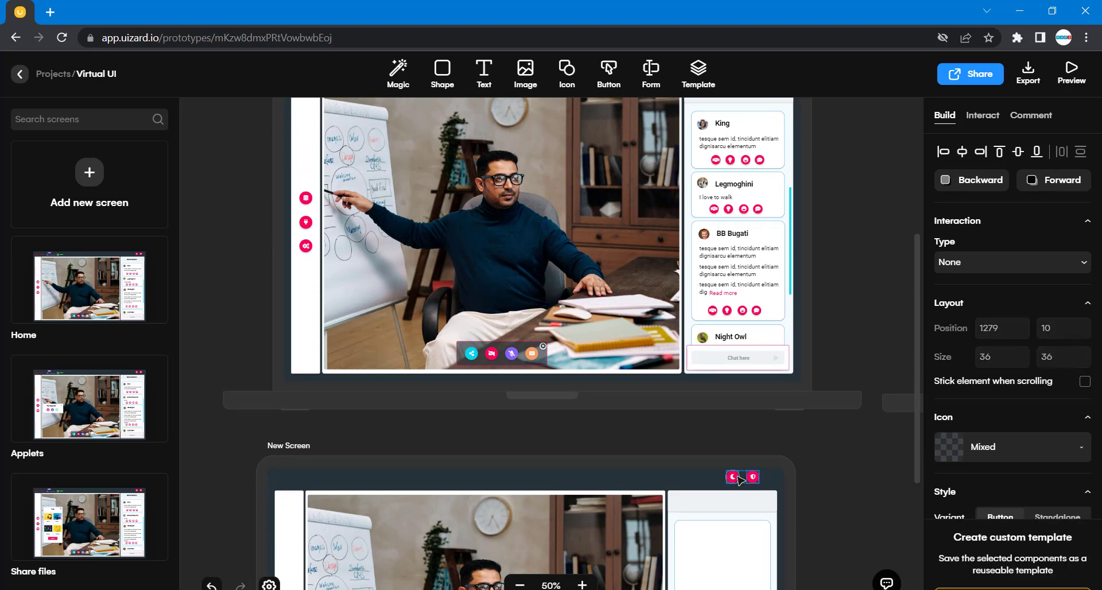
left_click_drag(741, 479, 741, 483)
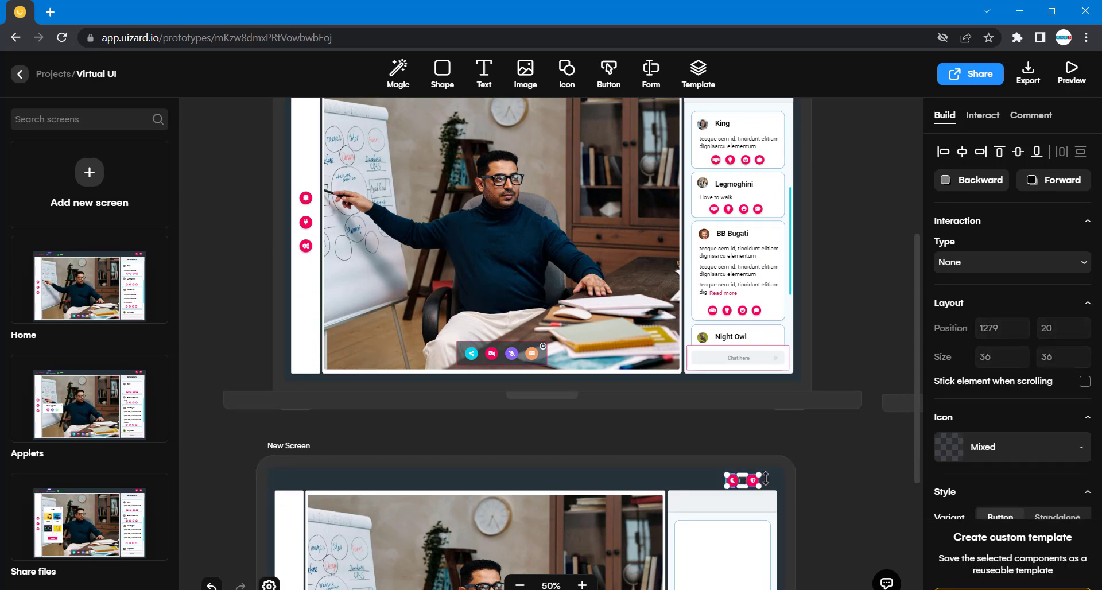
left_click(849, 492)
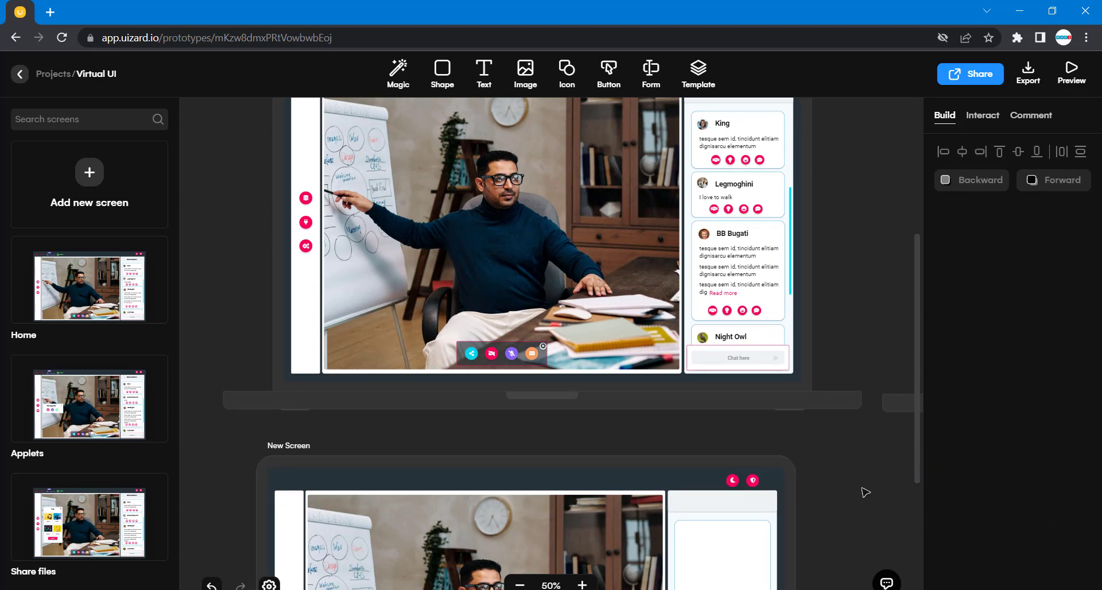
scroll(865, 493, "up", 4)
scroll(865, 492, "down", 4)
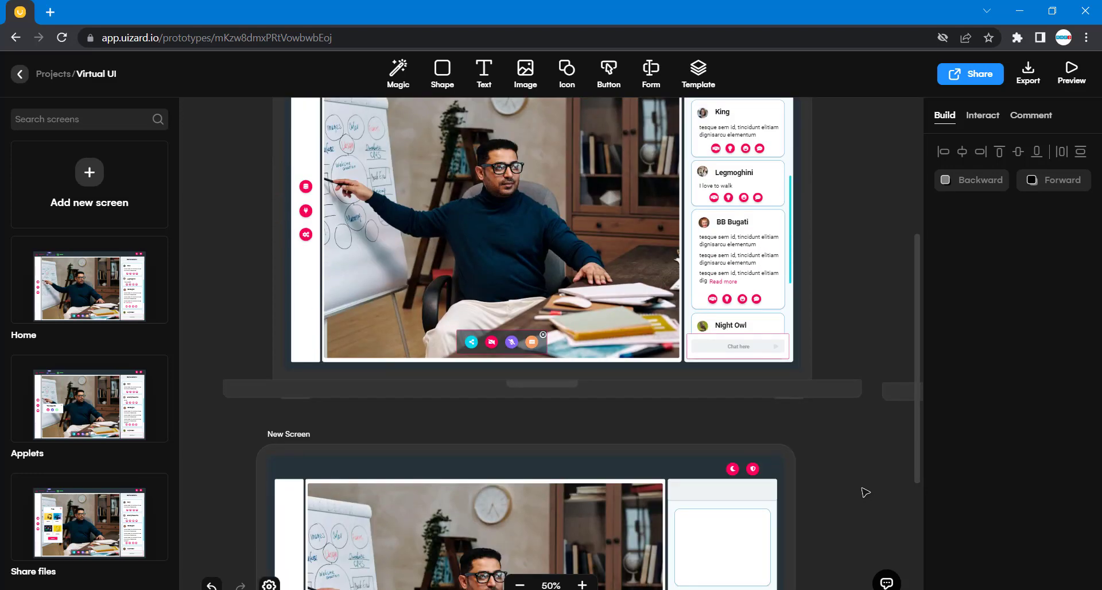
- Add the Cloud upload alt button icon from a "CLOUD" search to the start of New Screen's header at X 28, Y 30
scroll(865, 492, "up", 3)
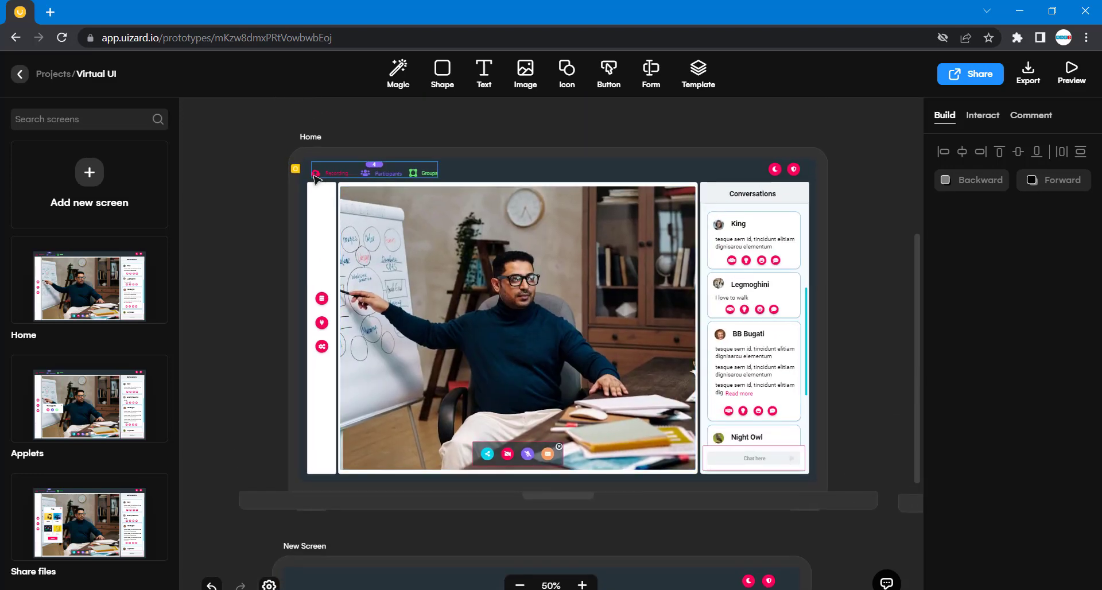
left_click(560, 74)
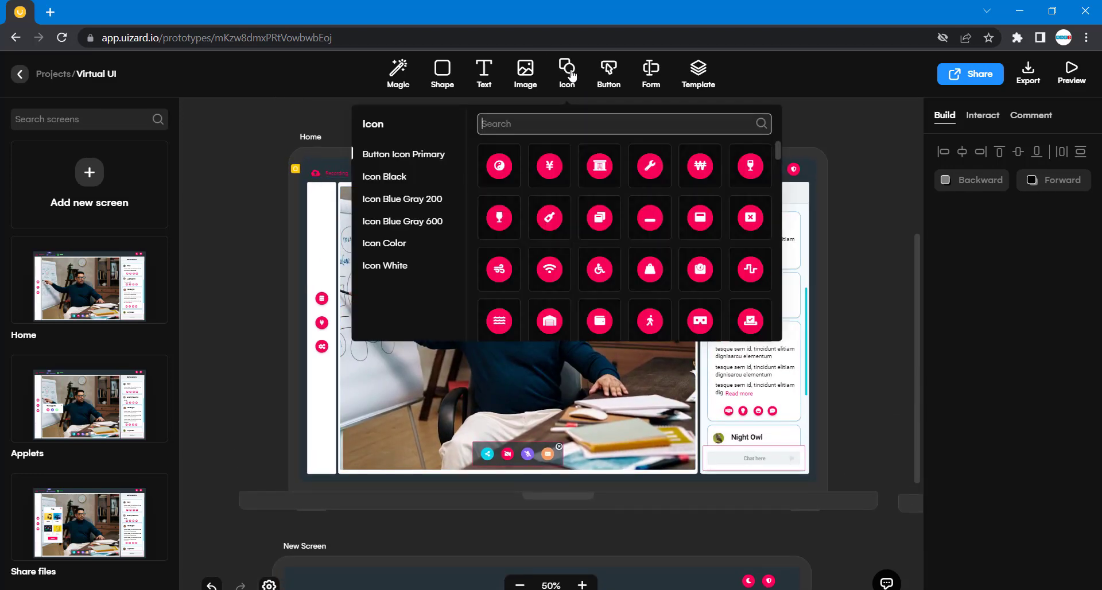
type("CLO")
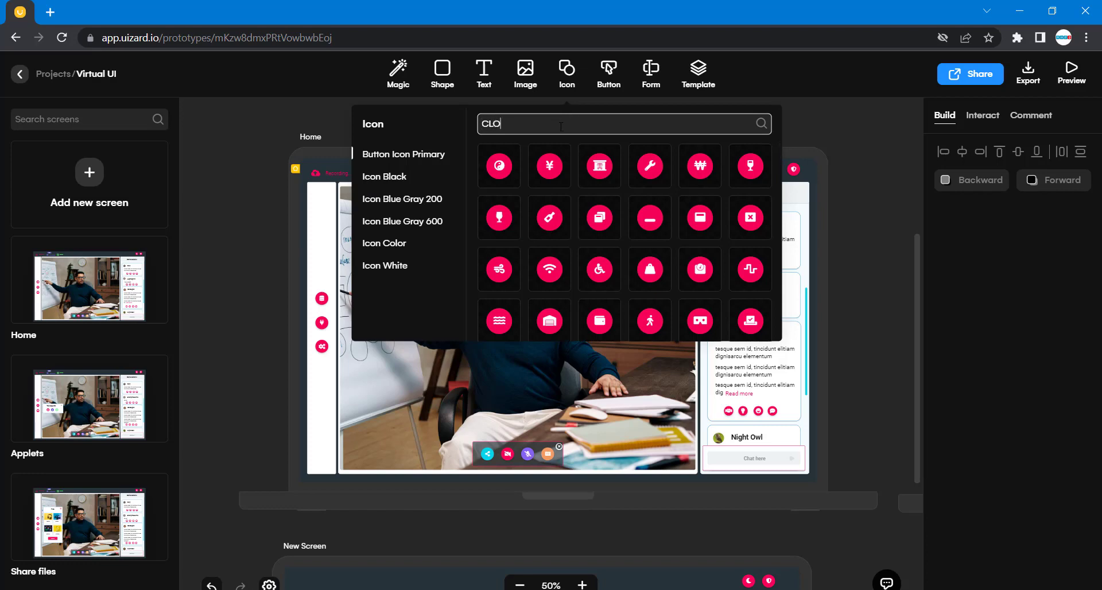
type("UD")
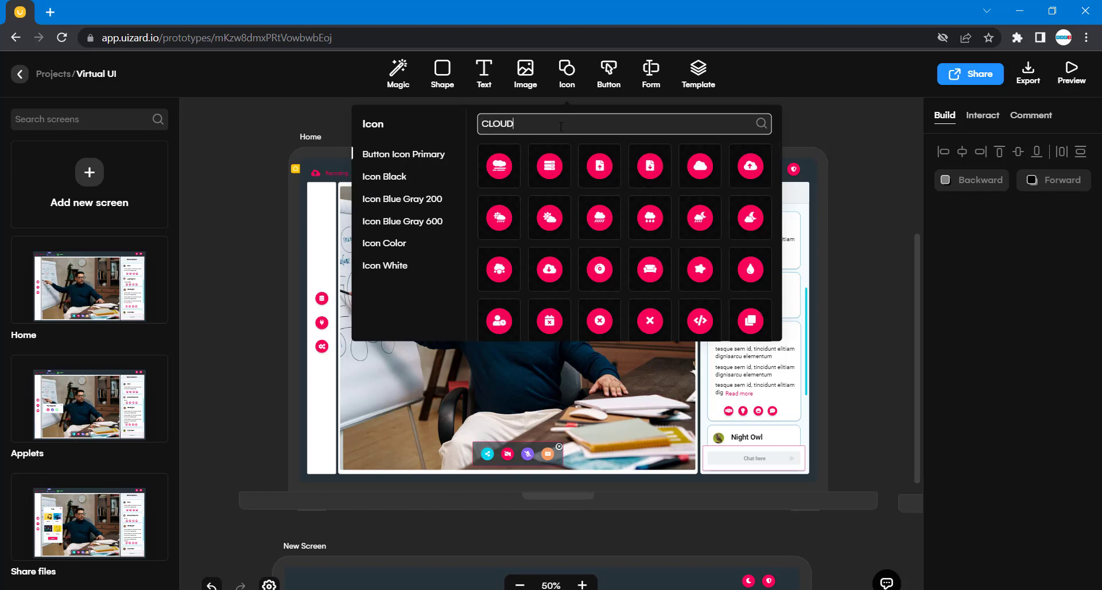
left_click(757, 167)
left_click_drag(614, 332, 326, 565)
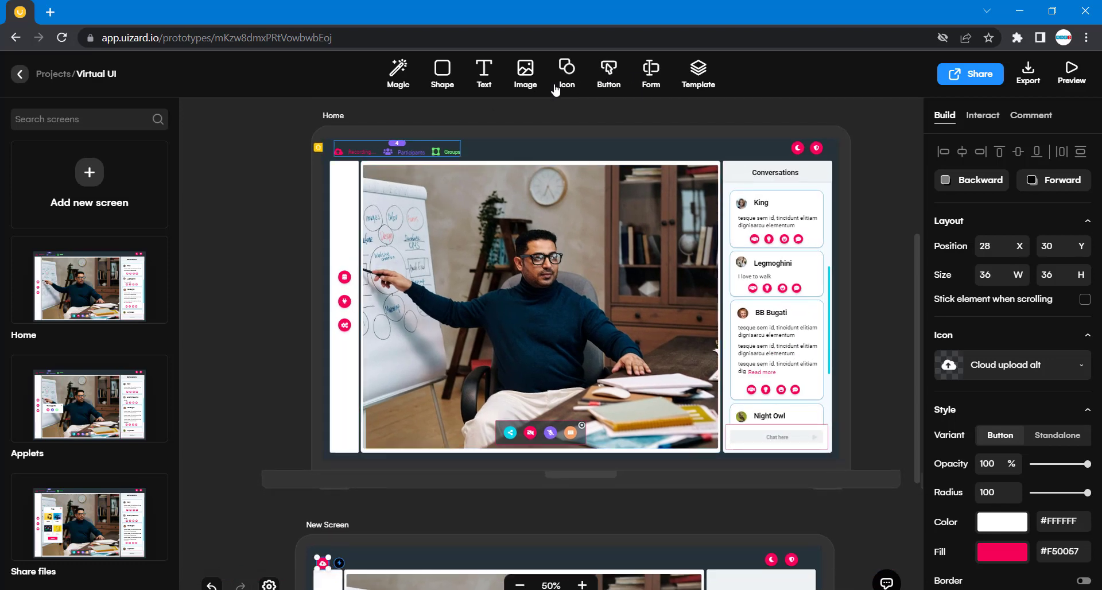
left_click(567, 72)
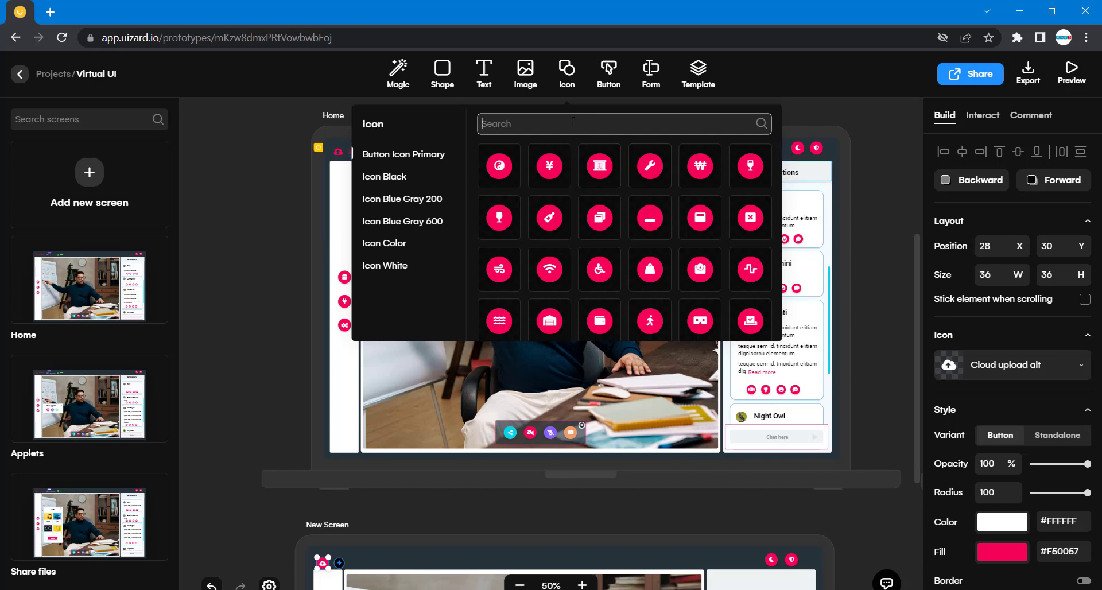
type("group")
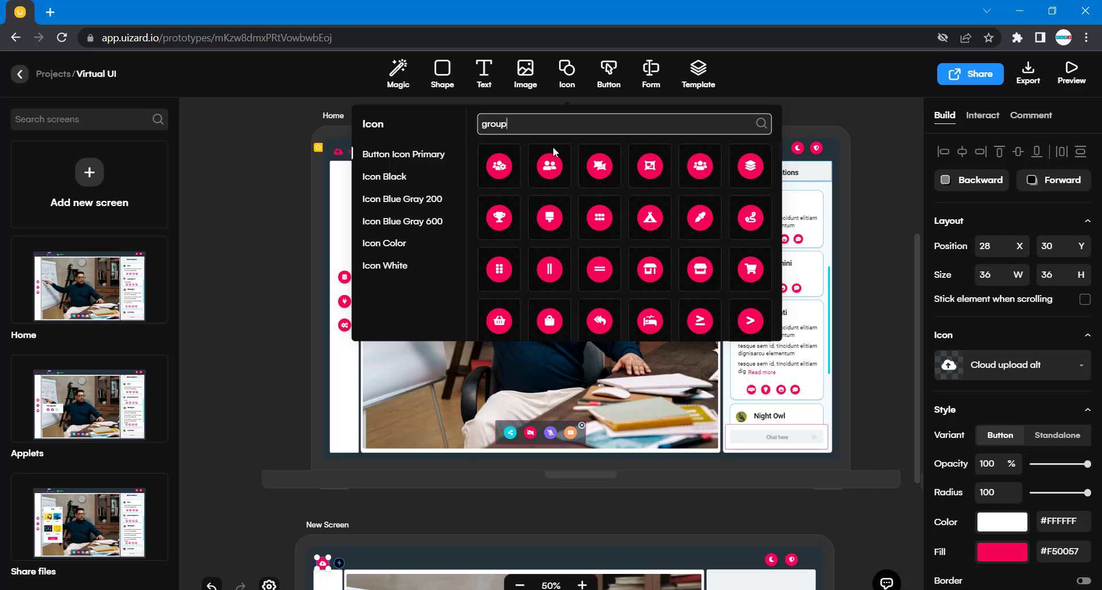
left_click(699, 166)
left_click_drag(462, 337, 364, 558)
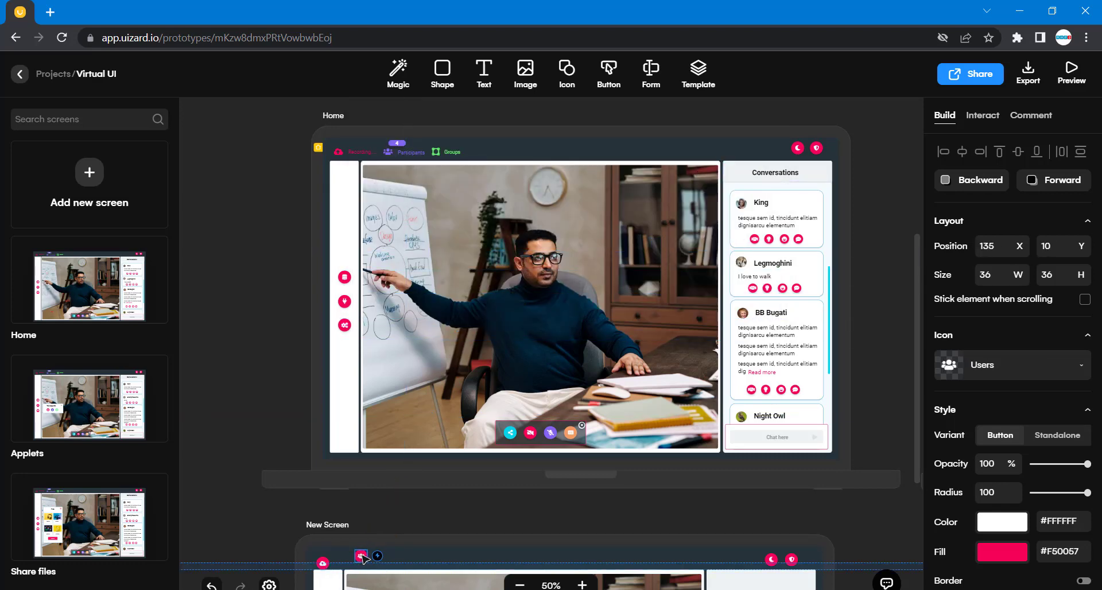
key("Delete")
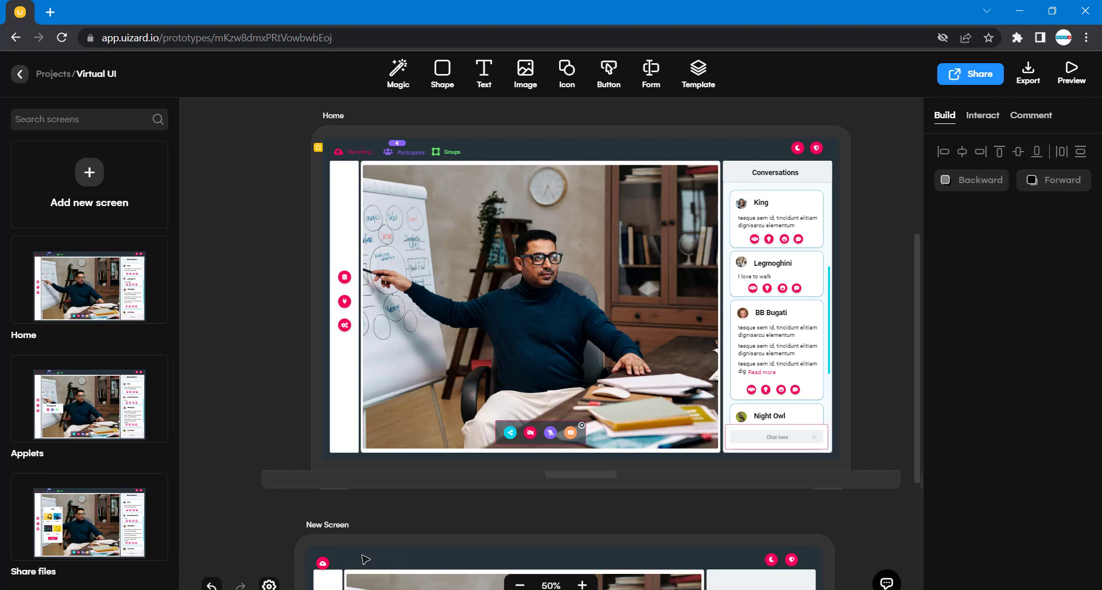
- Search icons for "groups" and add the Icon Color version of Users to New Screen's header at X 112, Y 36
left_click(570, 78)
type("groups")
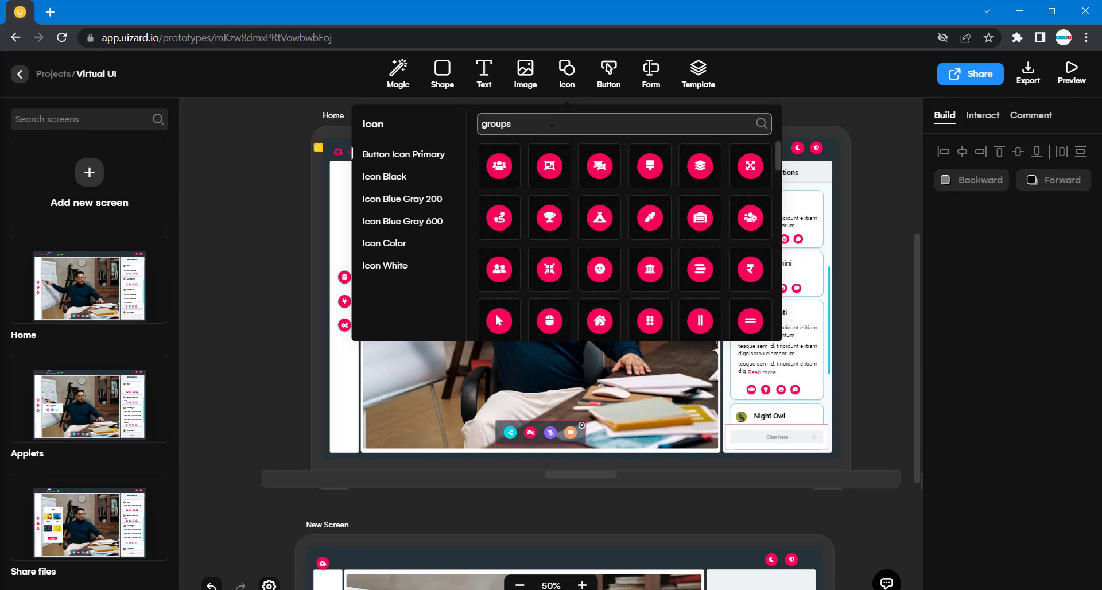
left_click(394, 246)
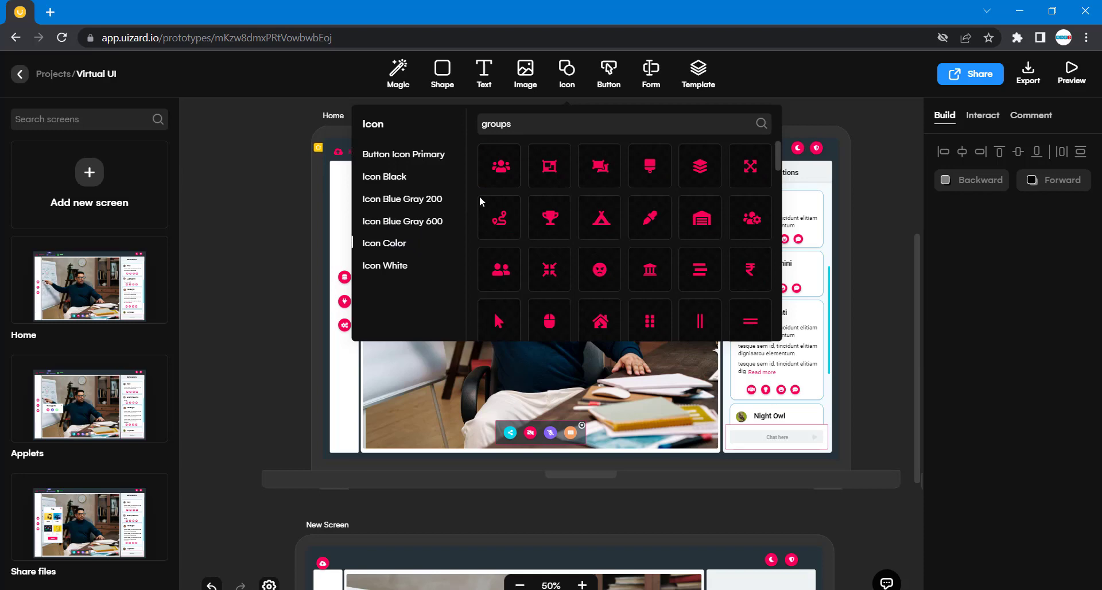
left_click_drag(504, 168, 354, 564)
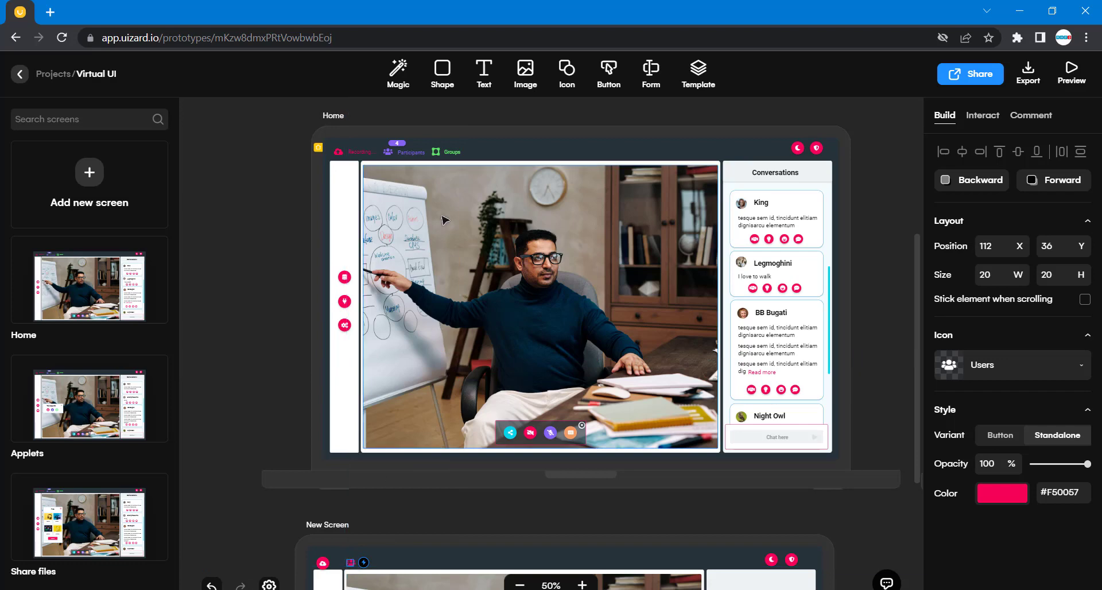
- Identify Home's Groups icon and add the Icon Color Vector square from a "vector" search to New Screen's header at X 205, Y 38
left_click(437, 152)
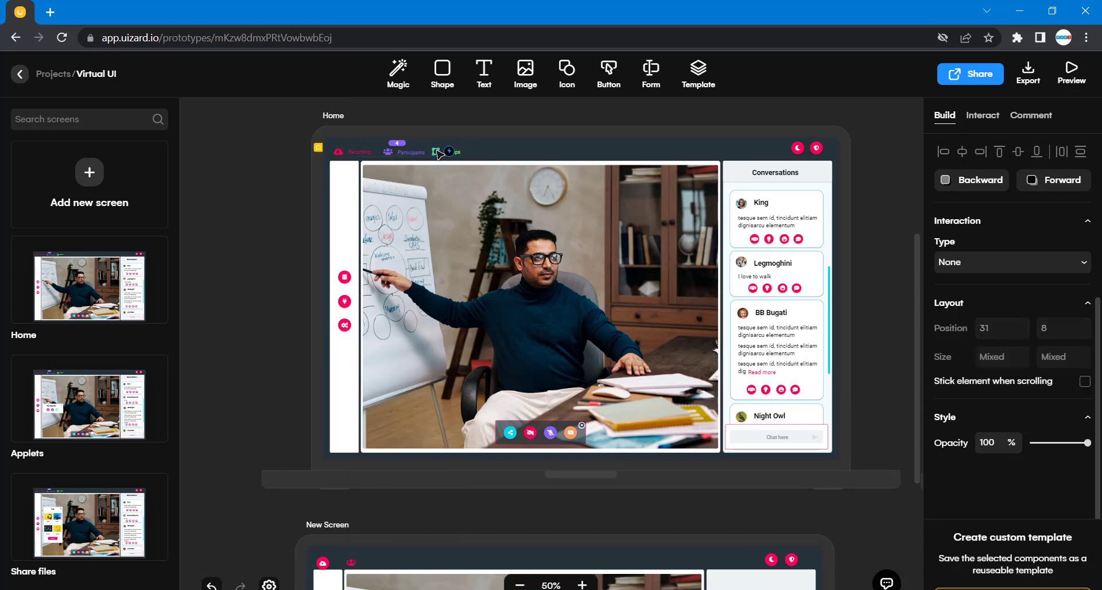
left_click(437, 152)
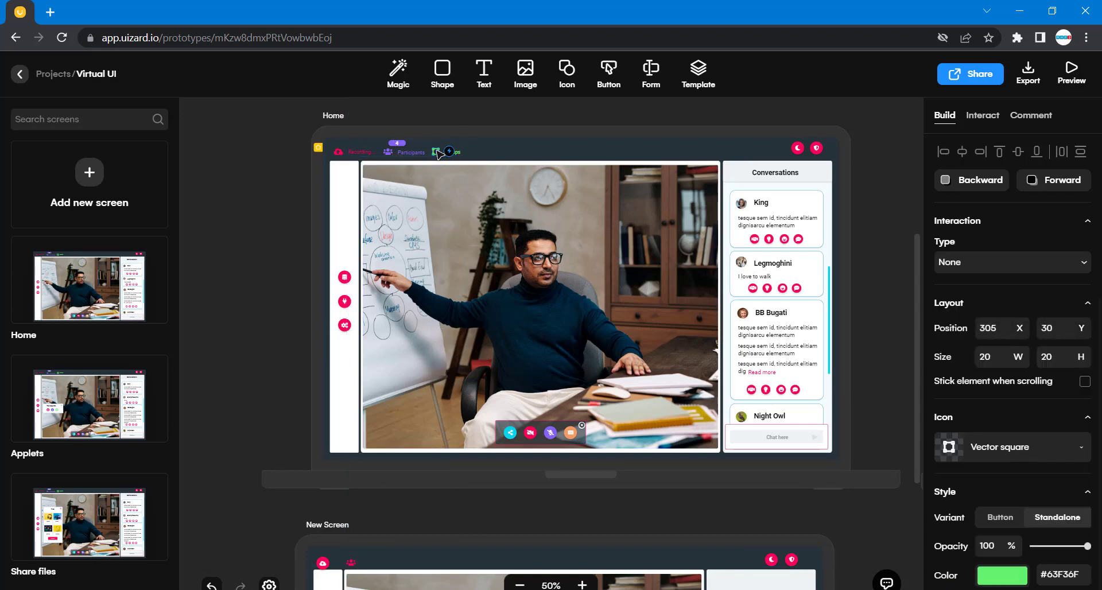
left_click(568, 78)
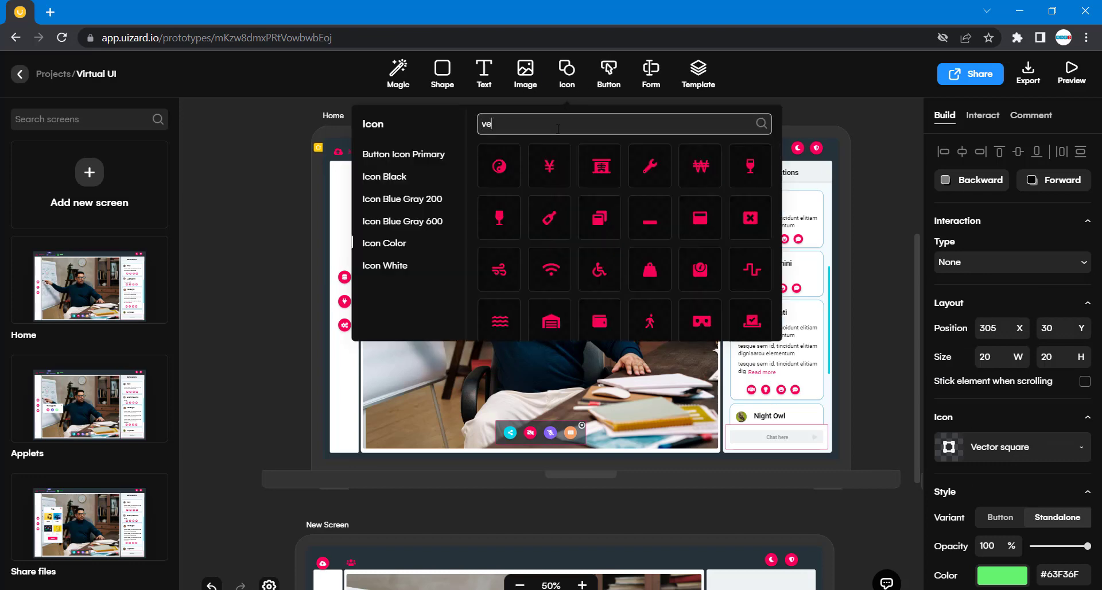
type("vecto")
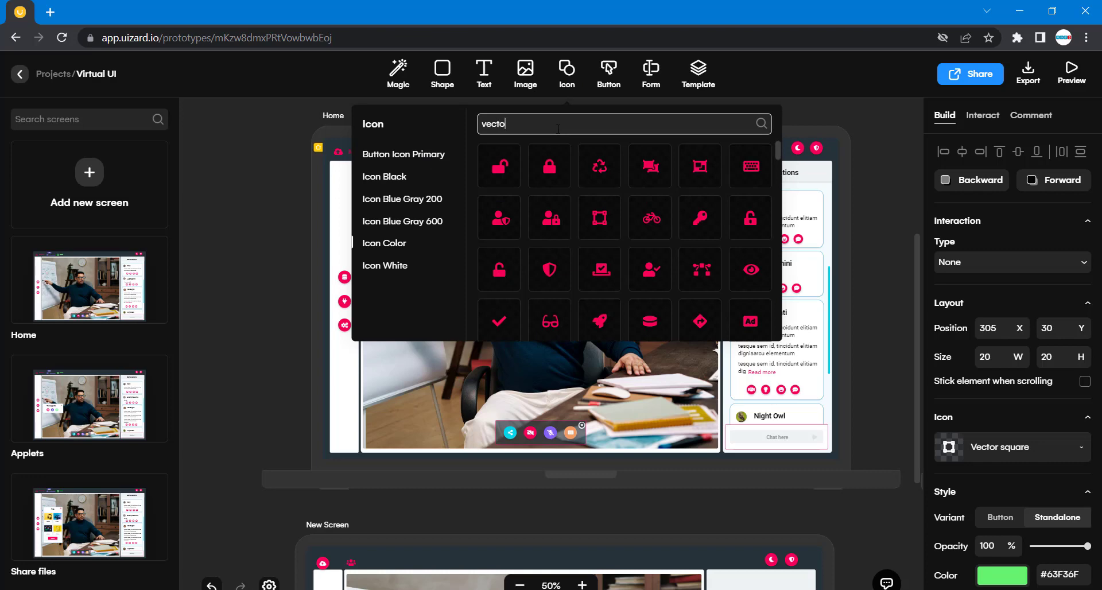
type("r")
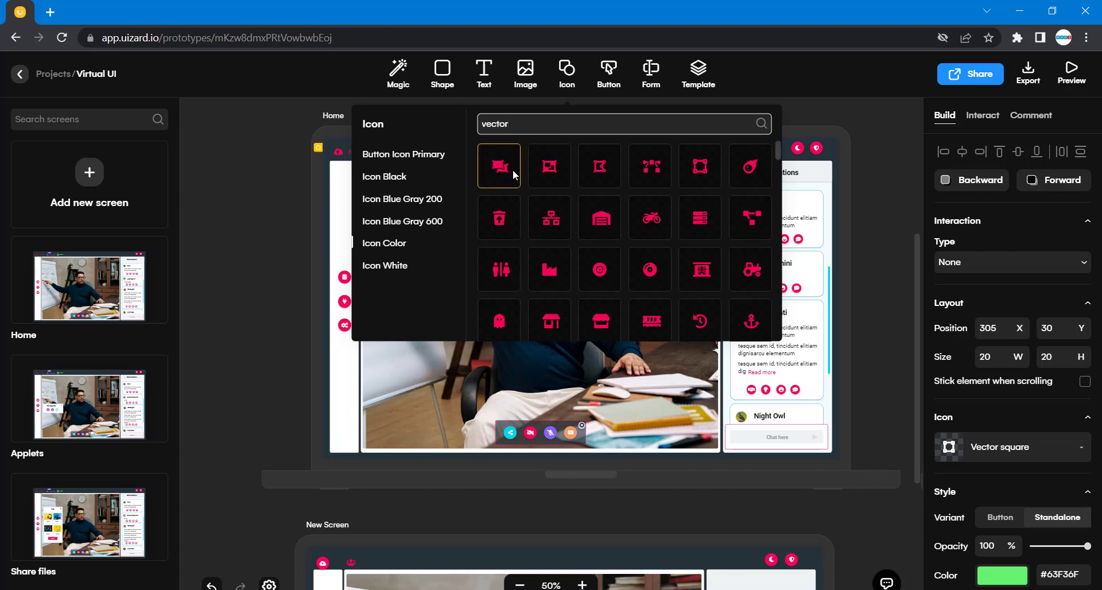
left_click_drag(700, 167, 388, 564)
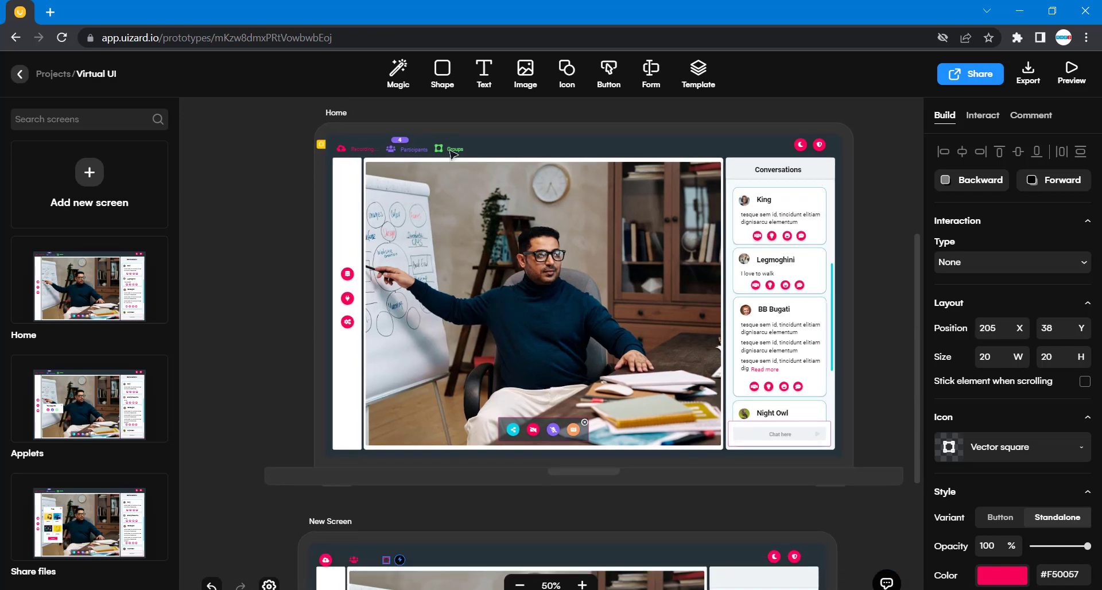
- Compare the header icons with Home's and resize New Screen's Cloud upload alt button icon to 20 by 20
left_click(440, 149)
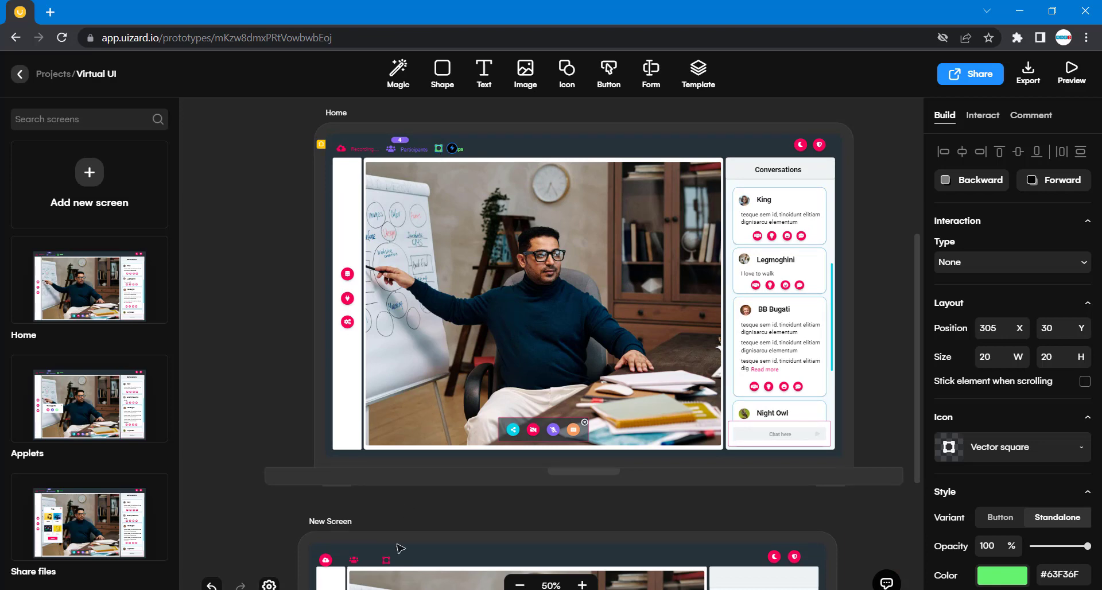
scroll(388, 564, "down", 4)
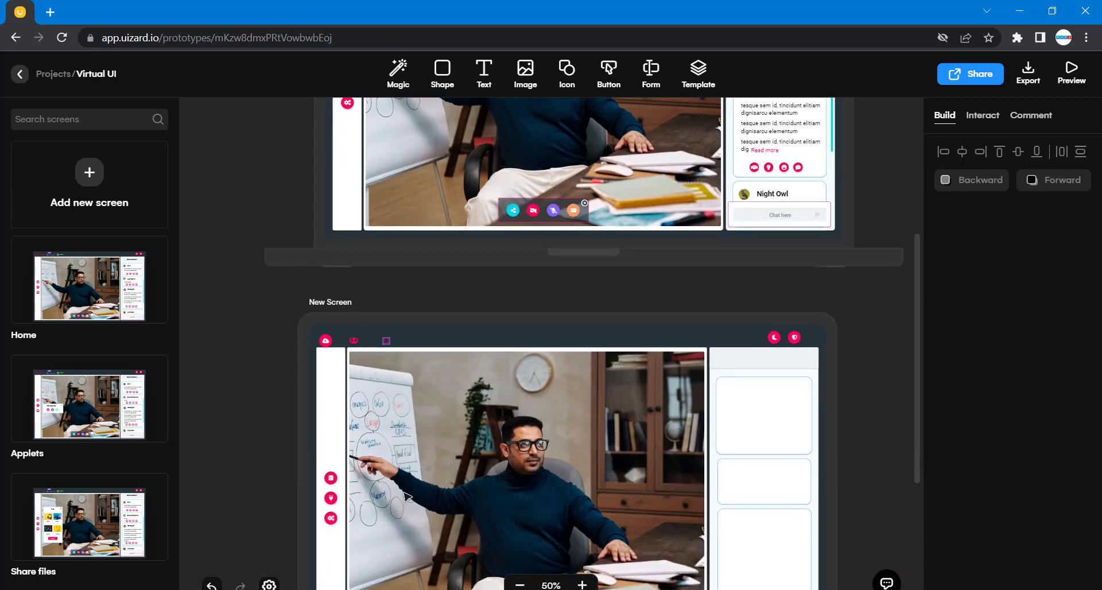
left_click(387, 342)
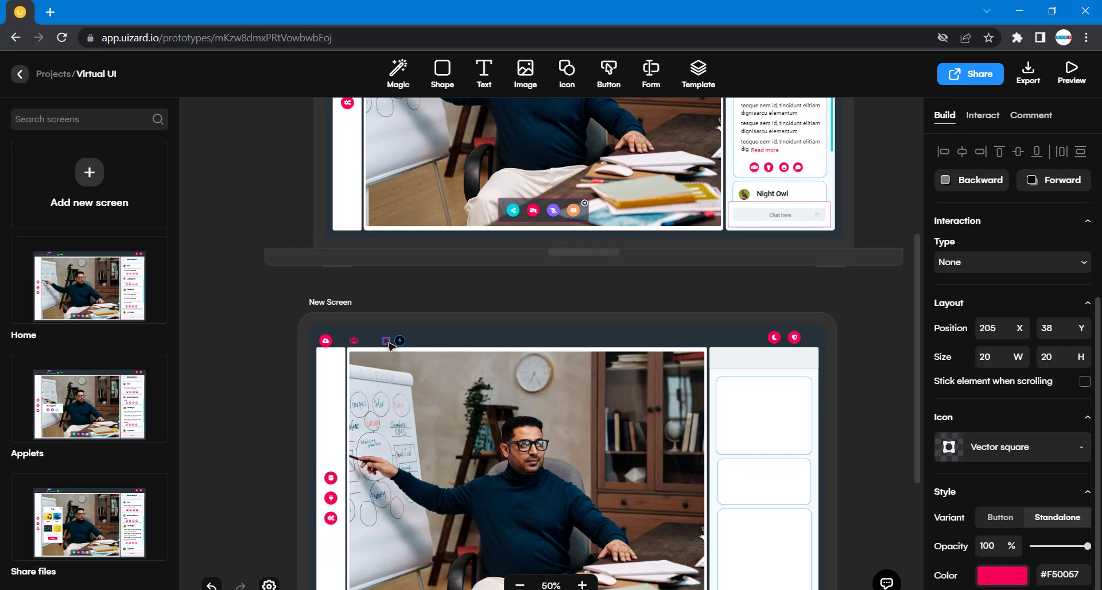
left_click(353, 341)
left_click(326, 341)
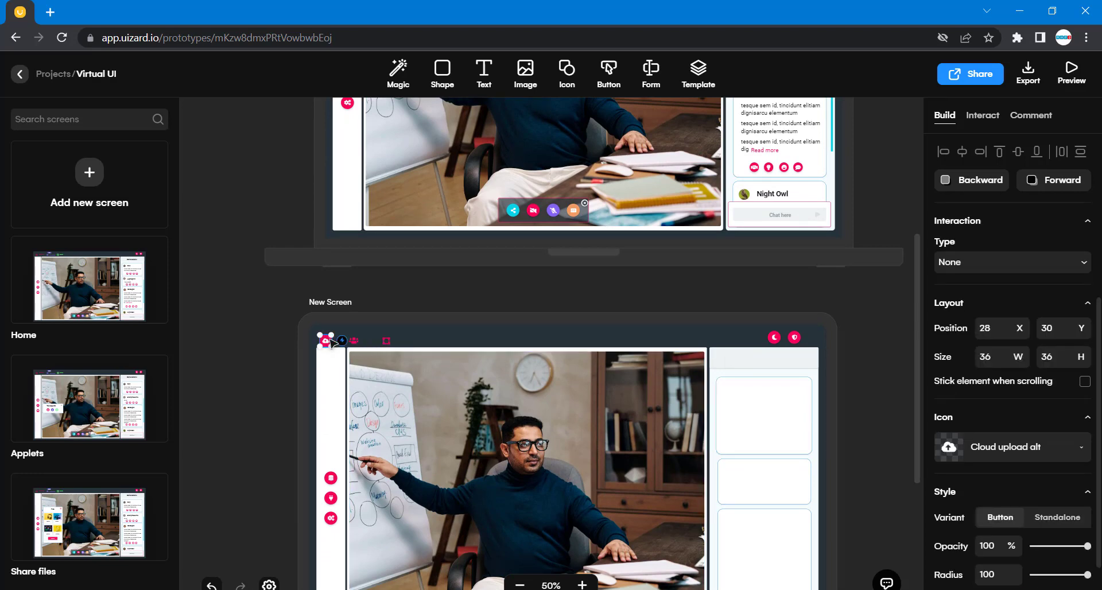
double_click(987, 356)
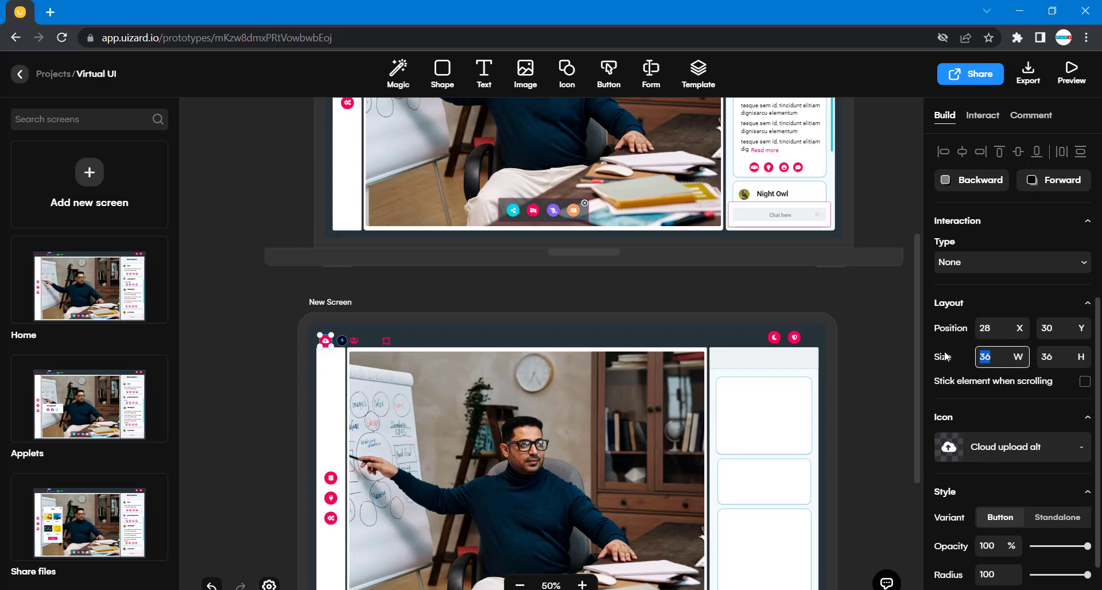
type("20")
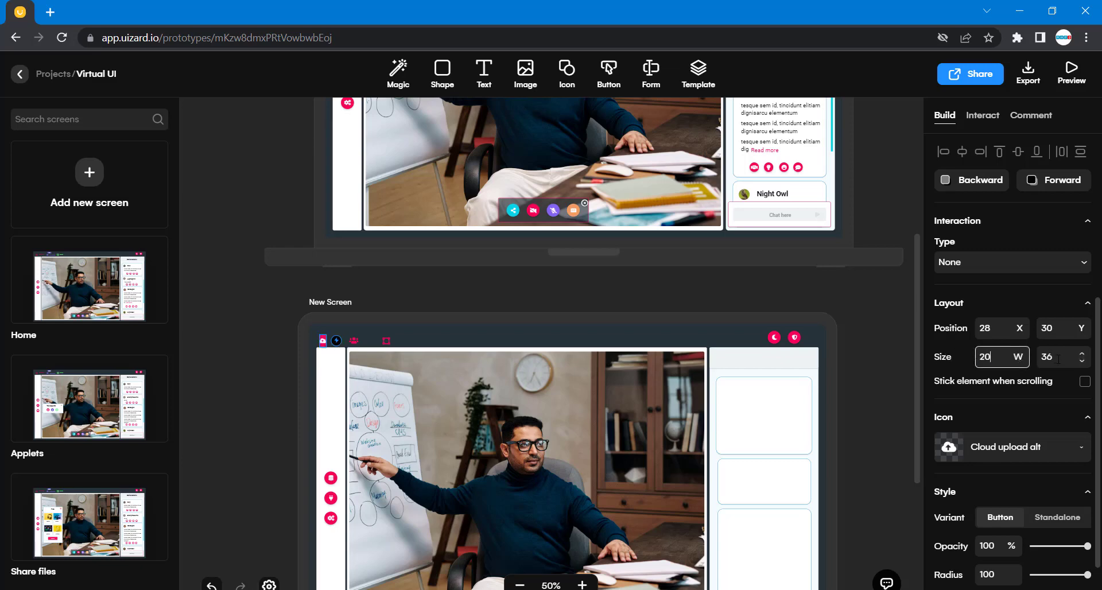
double_click(1041, 356)
type("20")
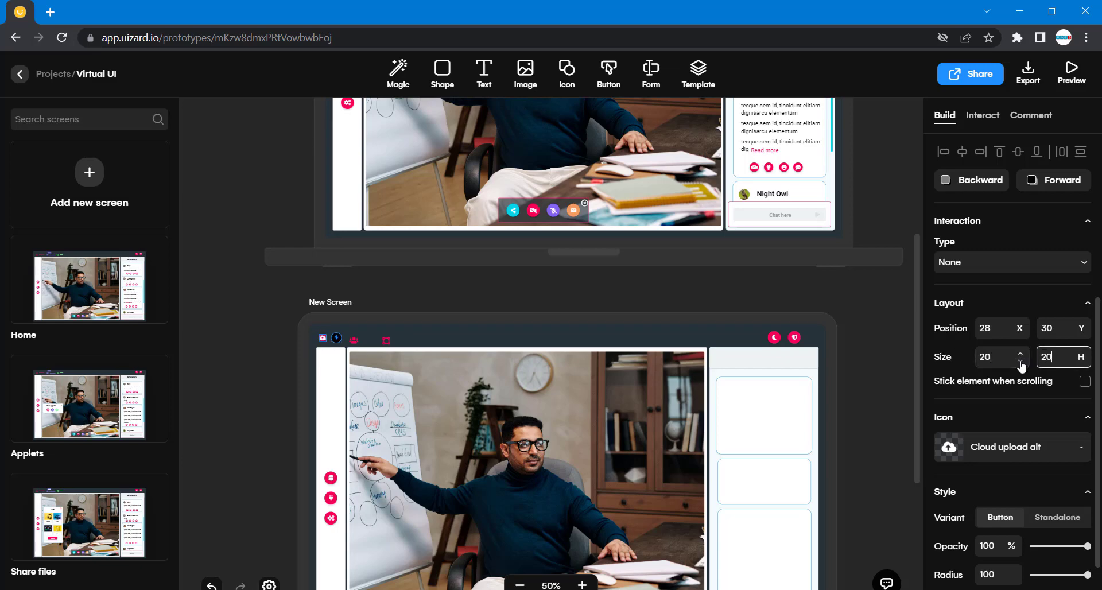
left_click(878, 361)
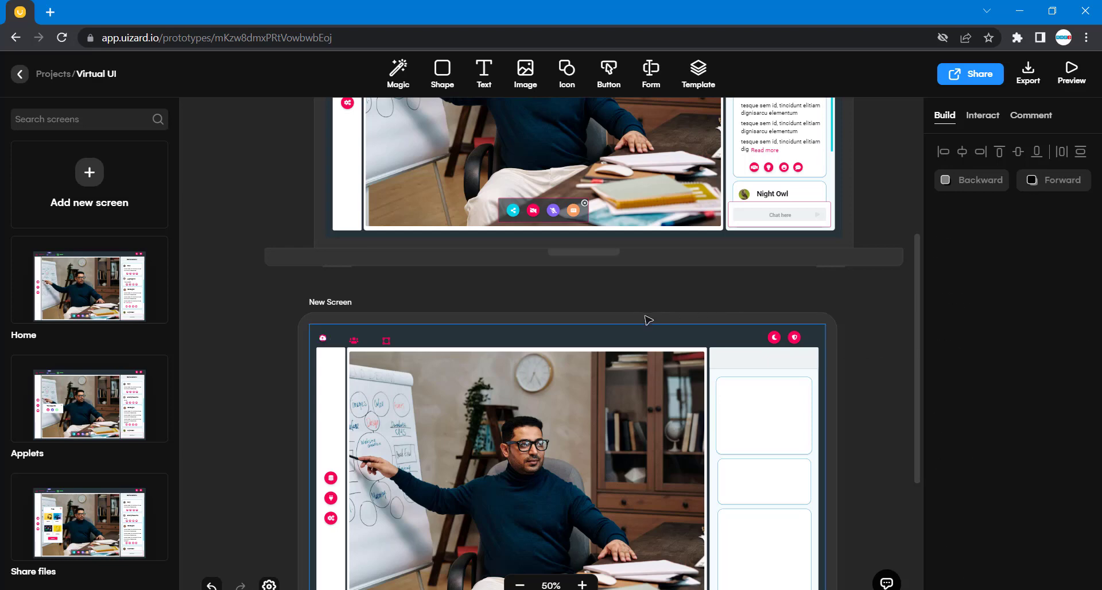
- Compare New Screen's header with Home and delete the Cloud upload alt button icon from New Screen
scroll(379, 326, "up", 5)
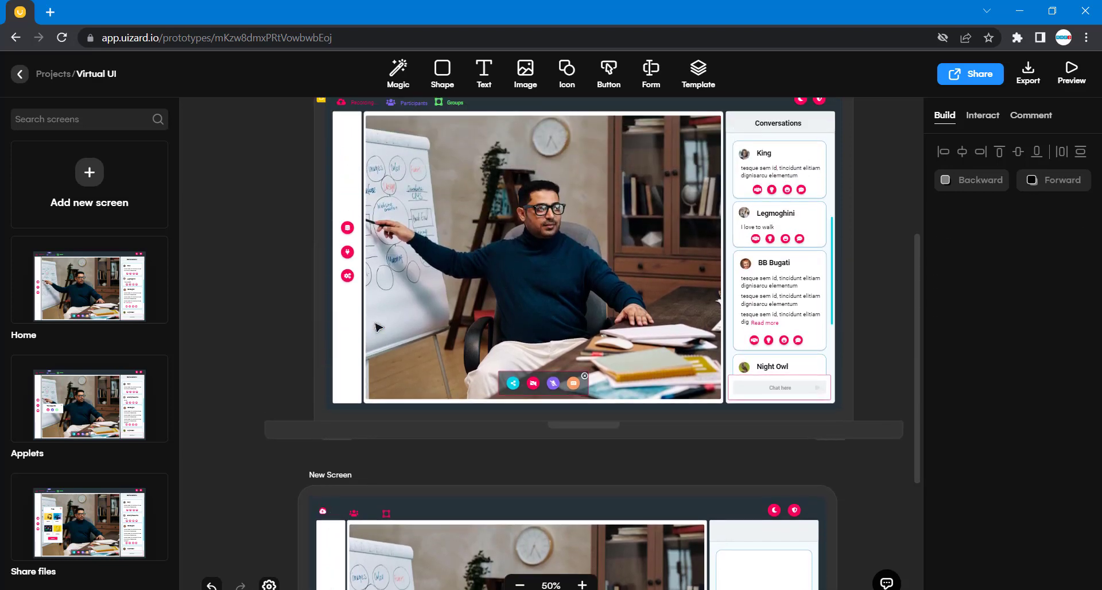
scroll(377, 327, "up", 1)
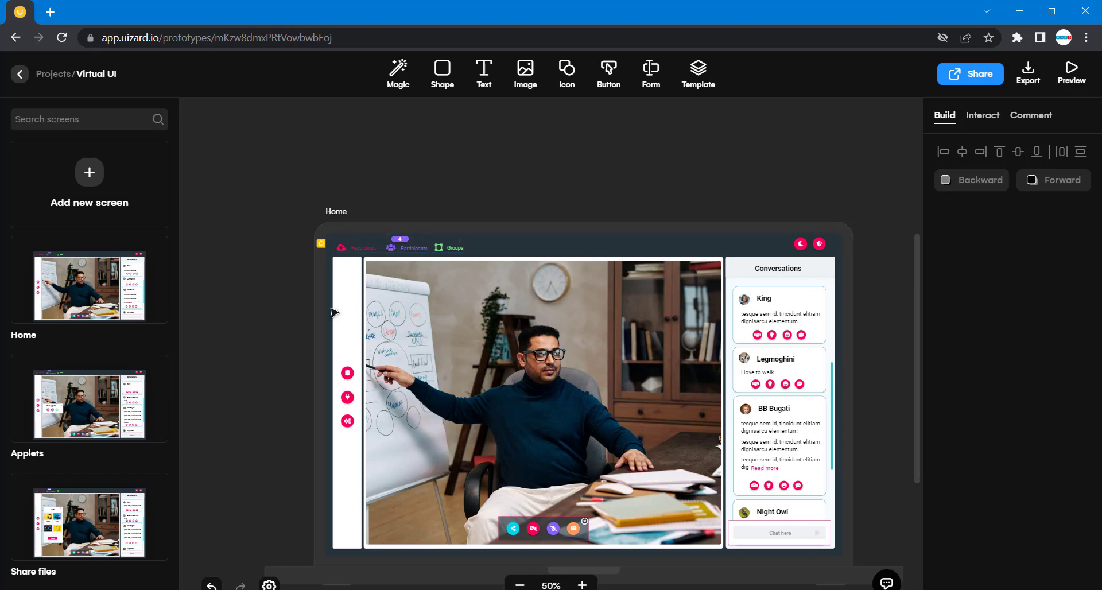
scroll(291, 352, "down", 4)
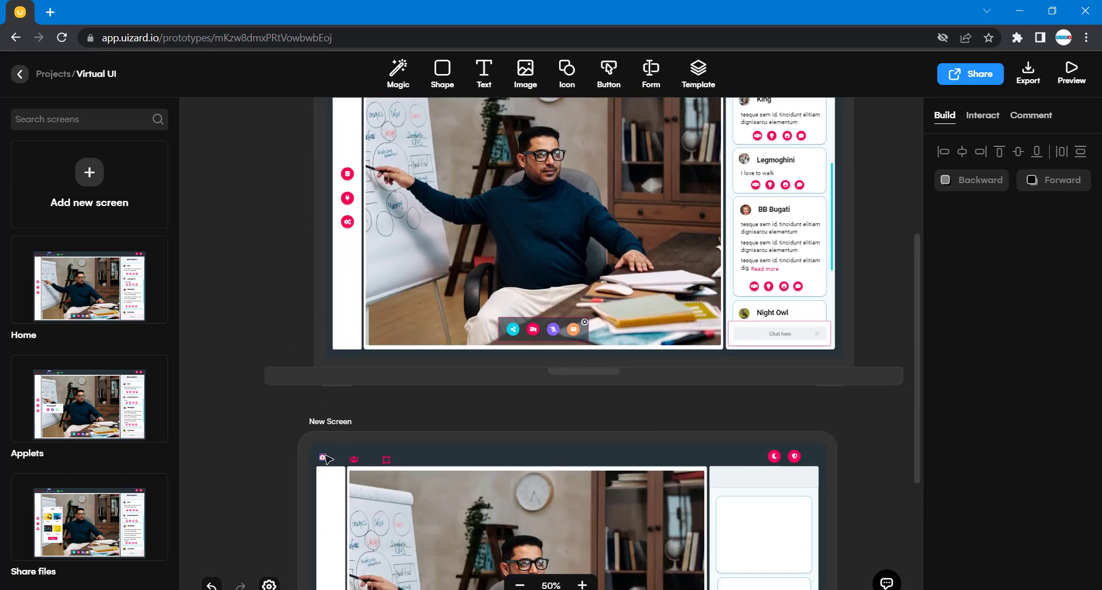
left_click(324, 457)
key("Delete")
- Add the Icon Color Cloud upload alt from a "clou" search to New Screen's header and respace the header icons, with Vector square at X 233, Y 26
scroll(334, 440, "up", 3)
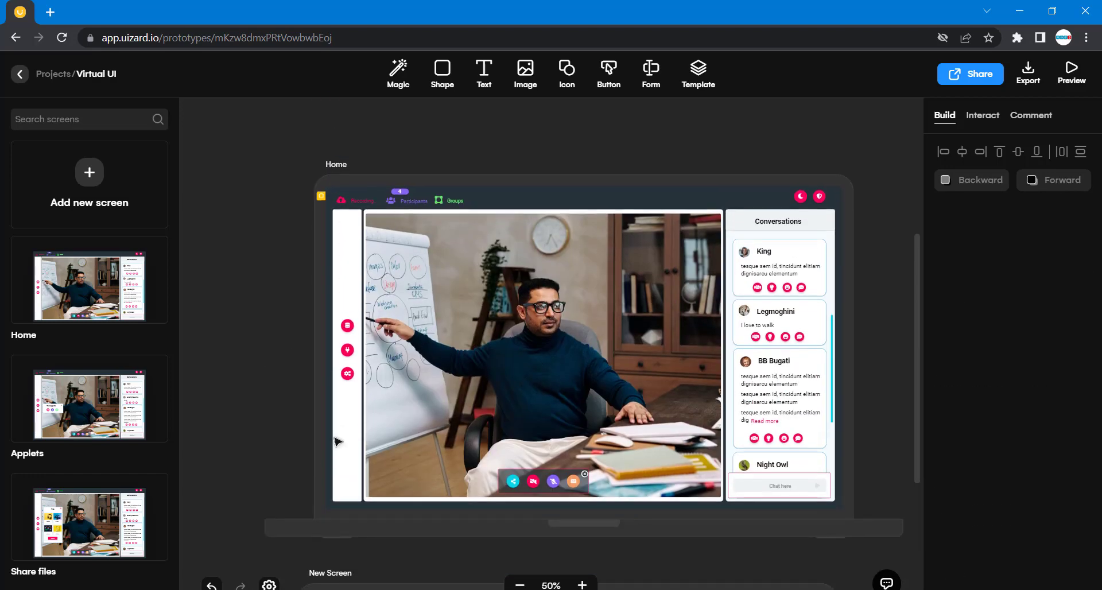
left_click(560, 81)
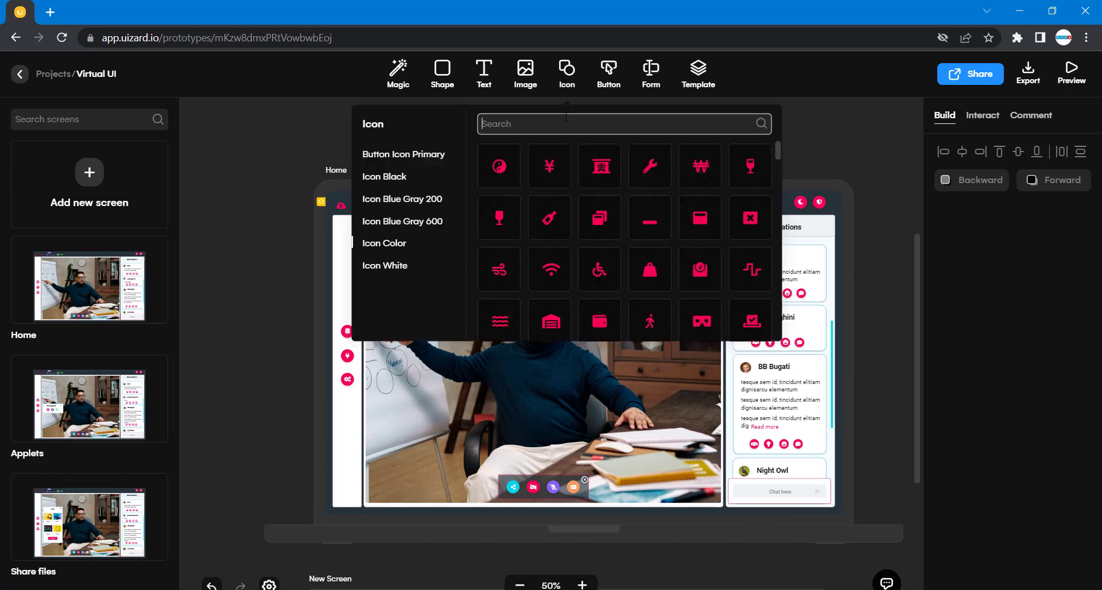
type("clou")
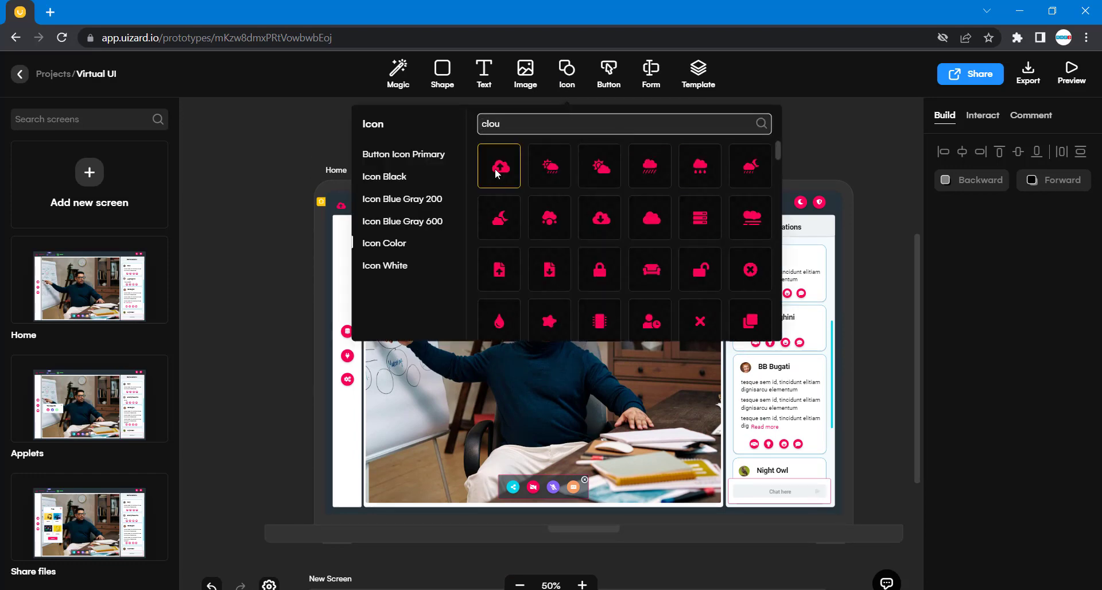
left_click_drag(504, 163, 294, 470)
scroll(294, 471, "down", 2)
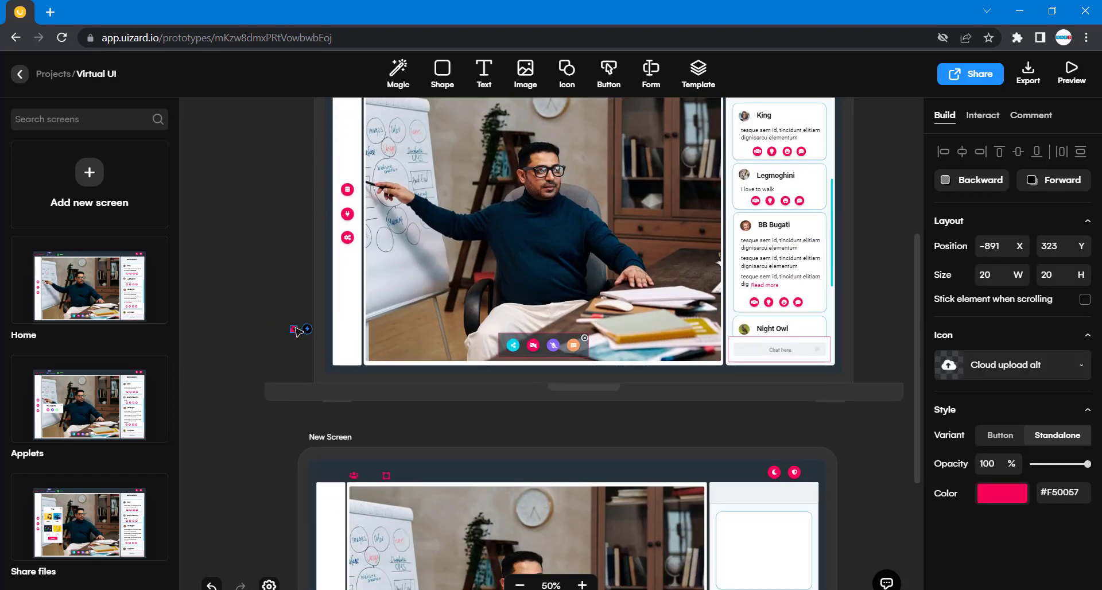
left_click_drag(311, 423, 398, 472)
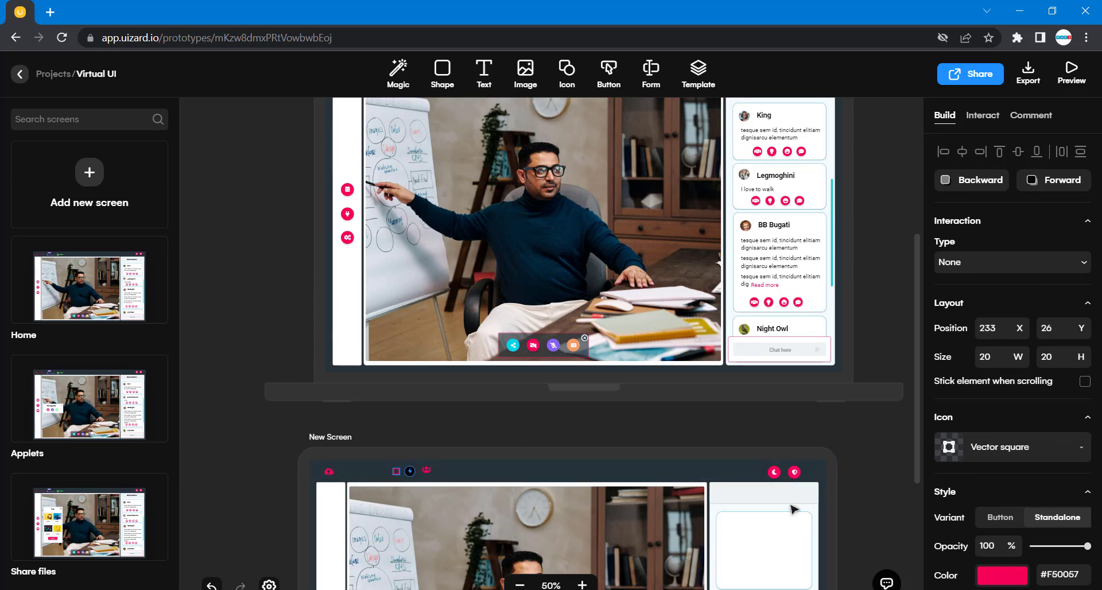
- Duplicate the grey bar heading New Screen's conversation panel and place the copy at the panel's lower end, at X 1116, Y 822
scroll(841, 544, "down", 5)
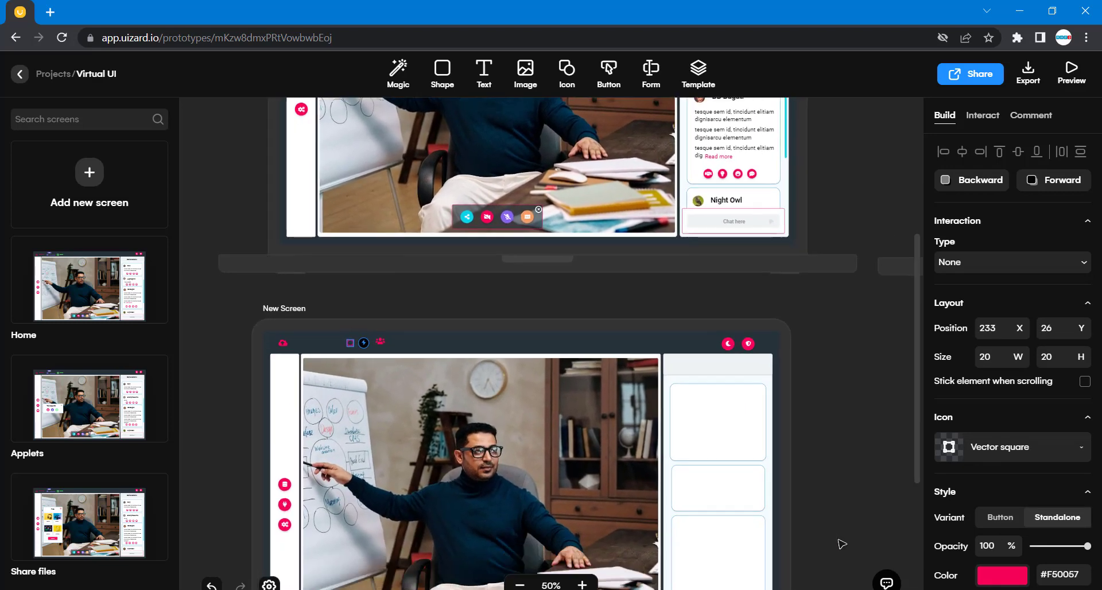
scroll(841, 544, "down", 3)
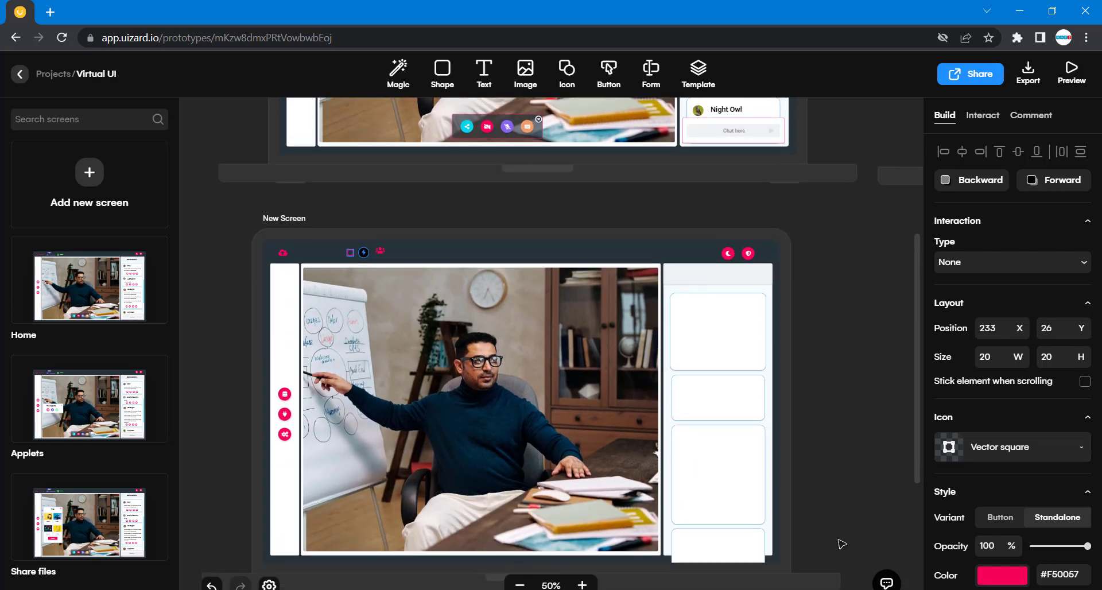
scroll(842, 544, "up", 1)
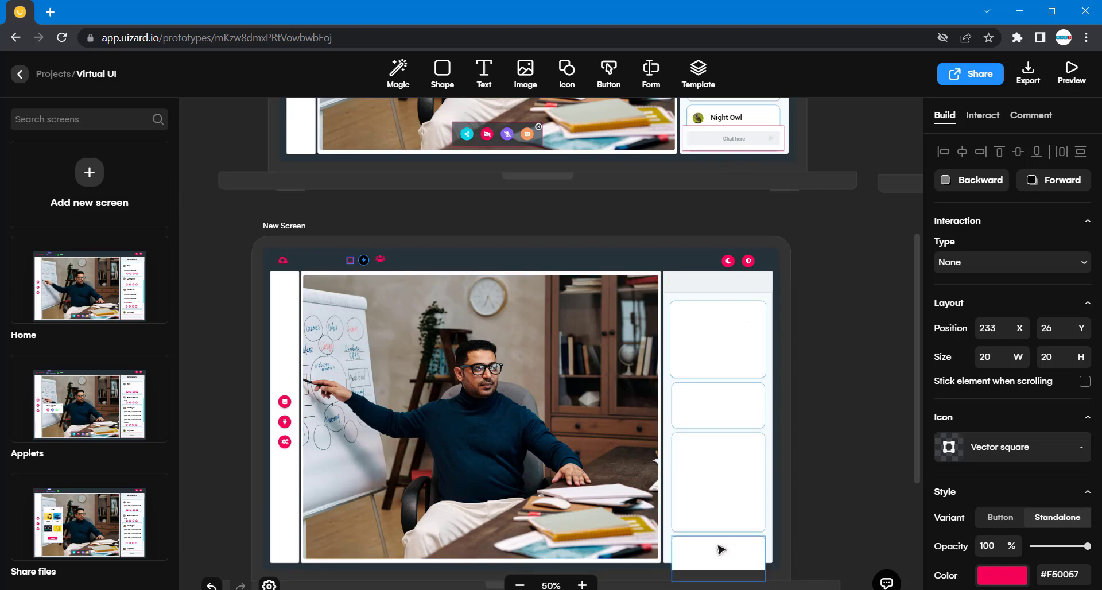
left_click(687, 288)
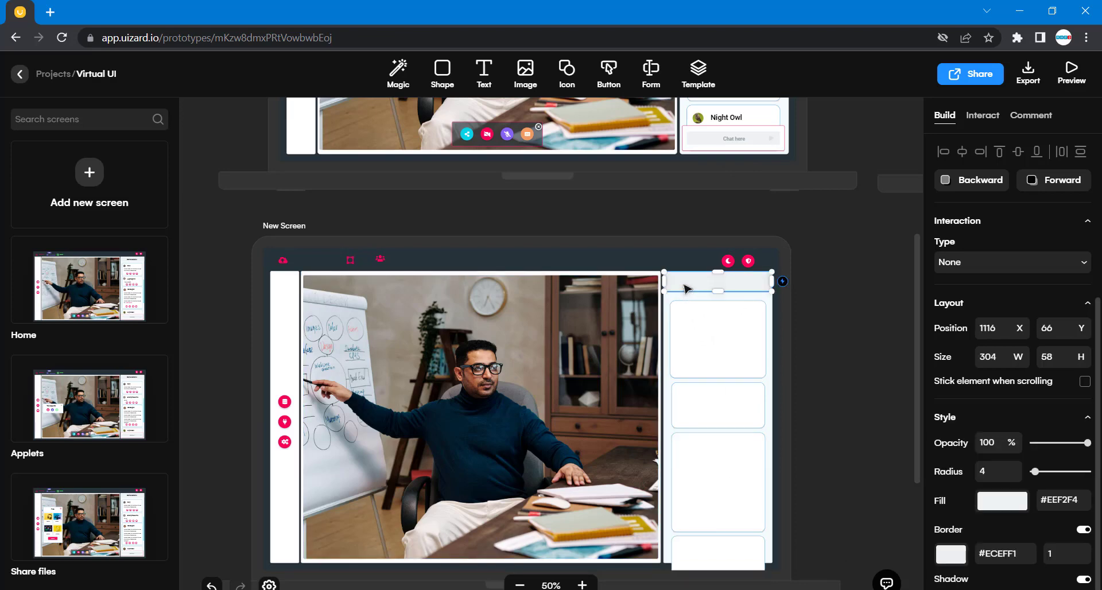
left_click_drag(684, 288, 683, 554)
left_click(820, 533)
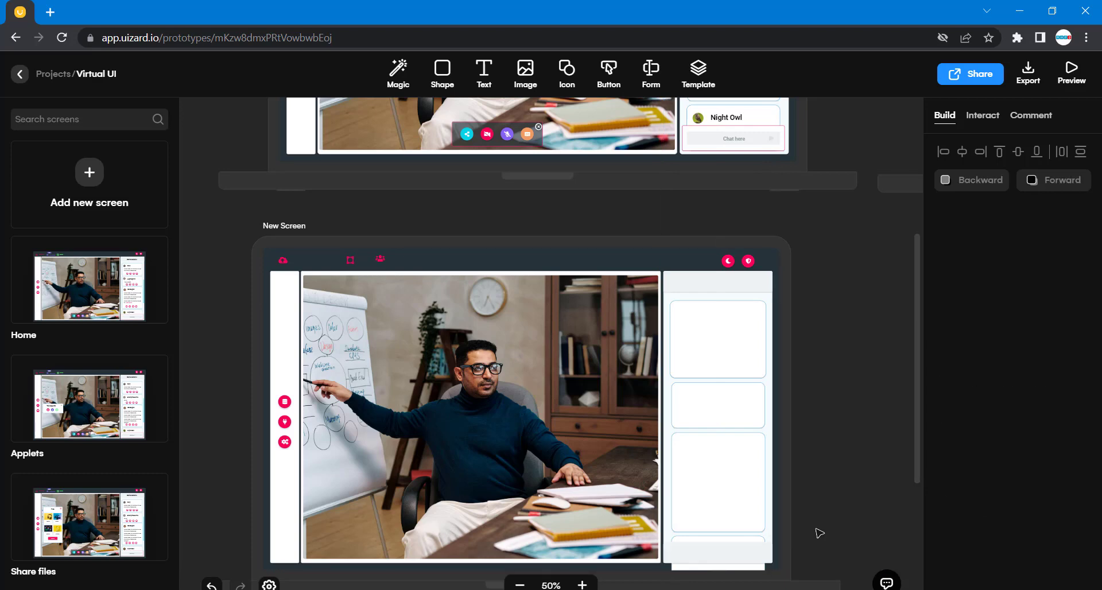
- Copy border colour #D81B60 from Home's chat box and apply it to the duplicated bar at the foot of New Screen's conversation panel
left_click(750, 553)
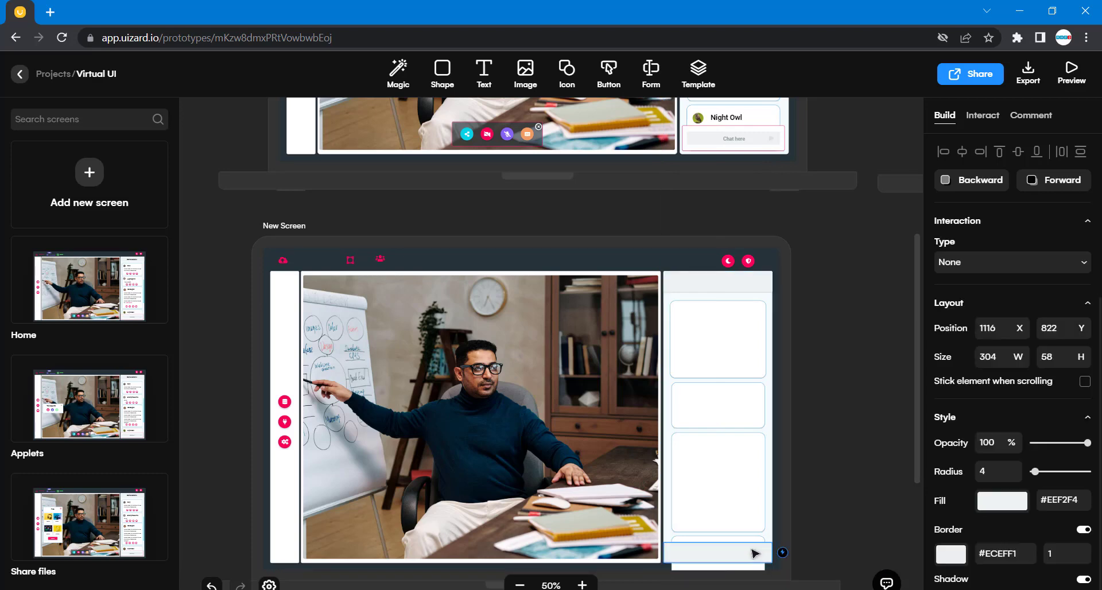
left_click(778, 131)
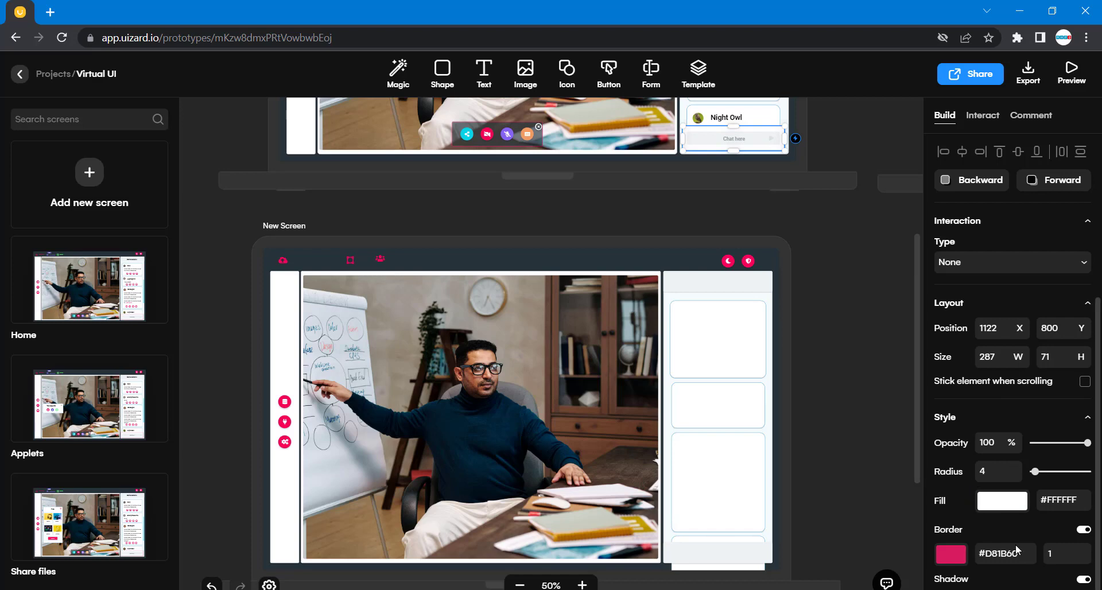
double_click(1033, 554)
key("ctrl+c")
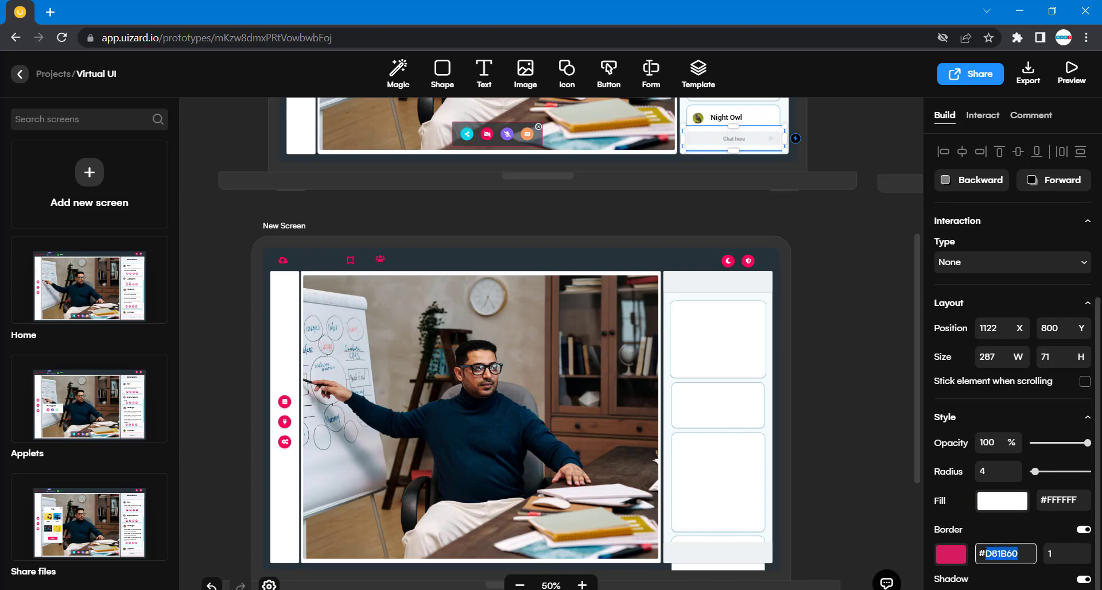
left_click(766, 553)
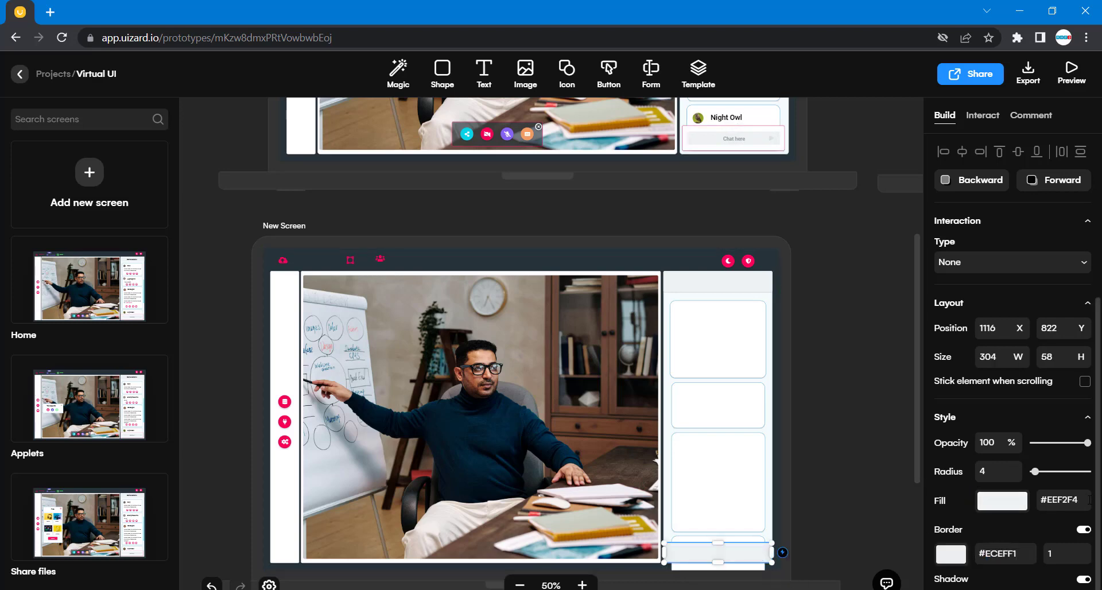
left_click_drag(1022, 553, 987, 553)
key("ctrl+v")
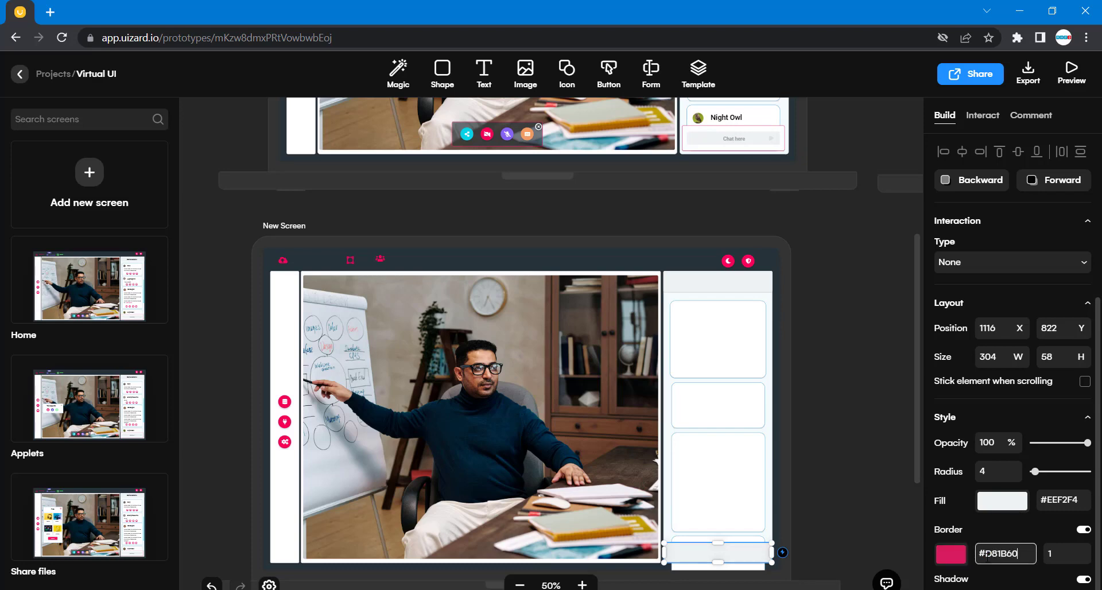
left_click(830, 503)
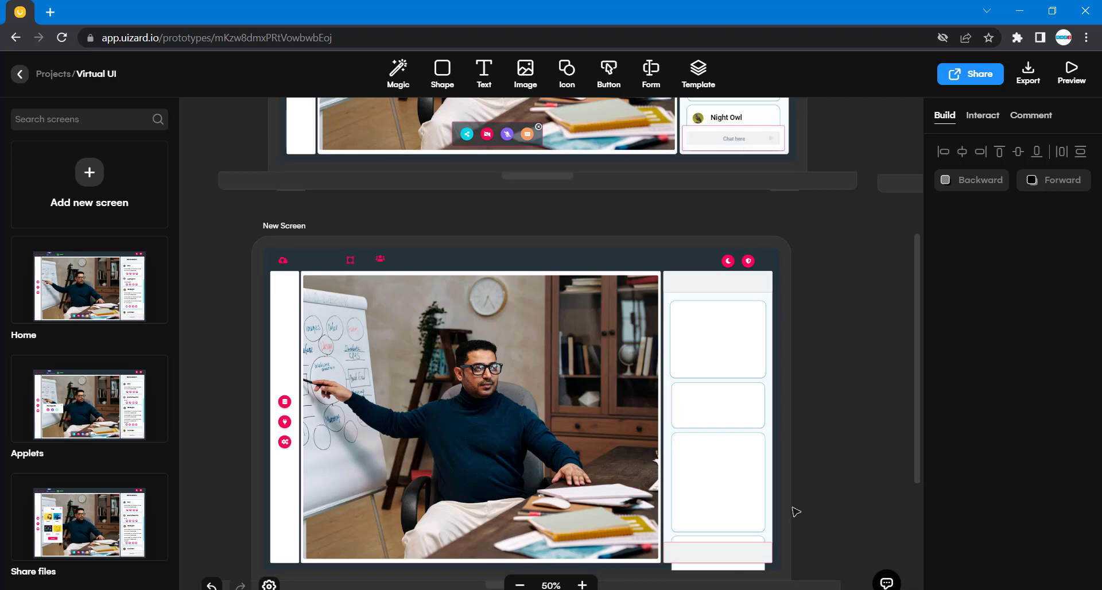
- Set the fill of the bar at the foot of New Screen's conversation panel to white, #FFFFFF
left_click(738, 558)
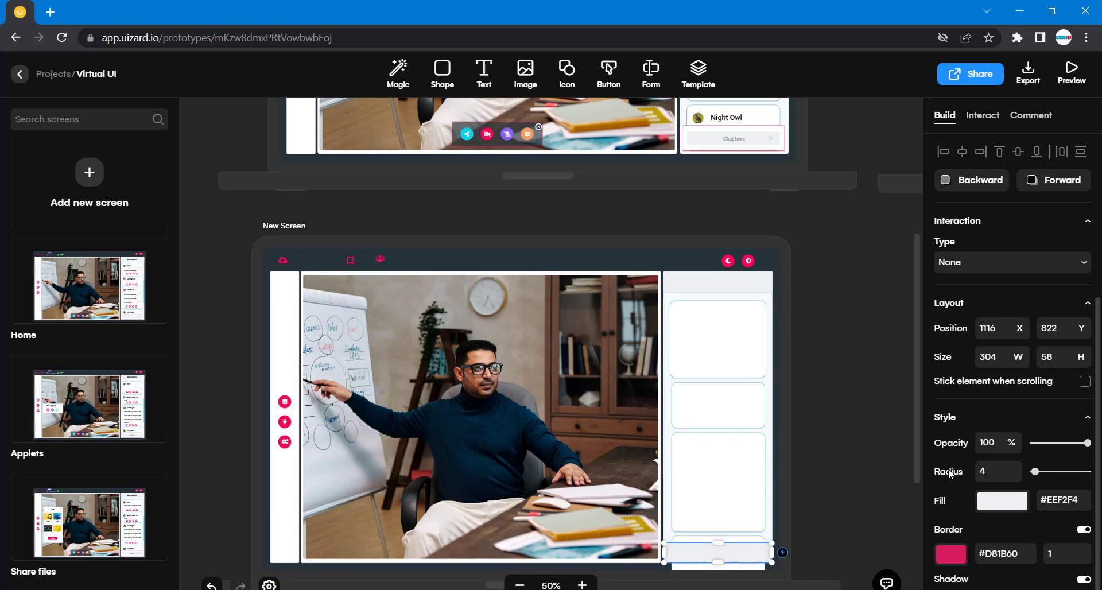
left_click(1005, 507)
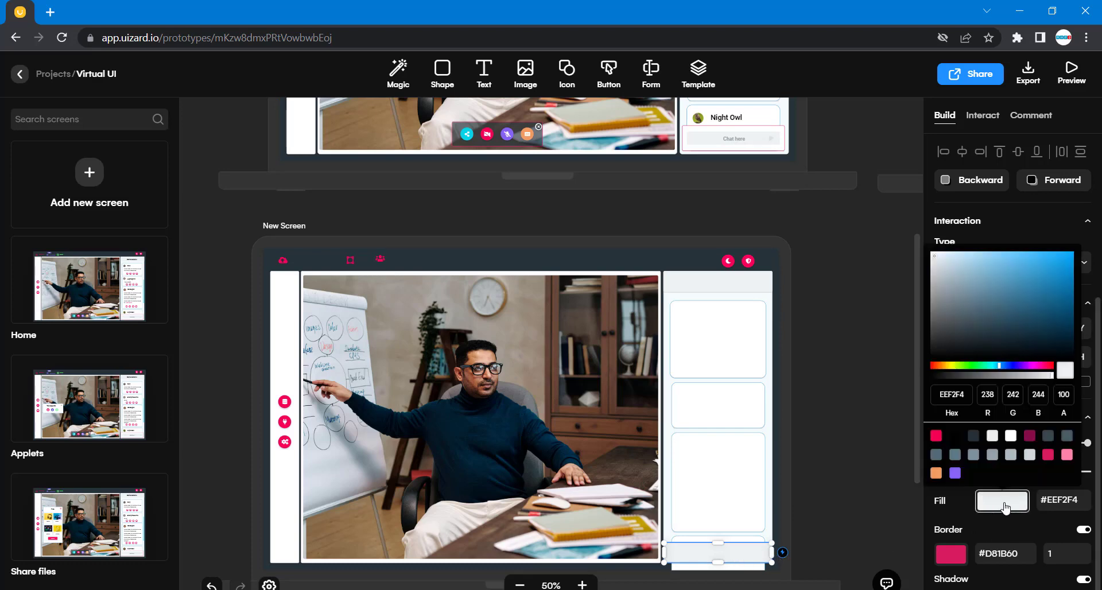
left_click(1010, 442)
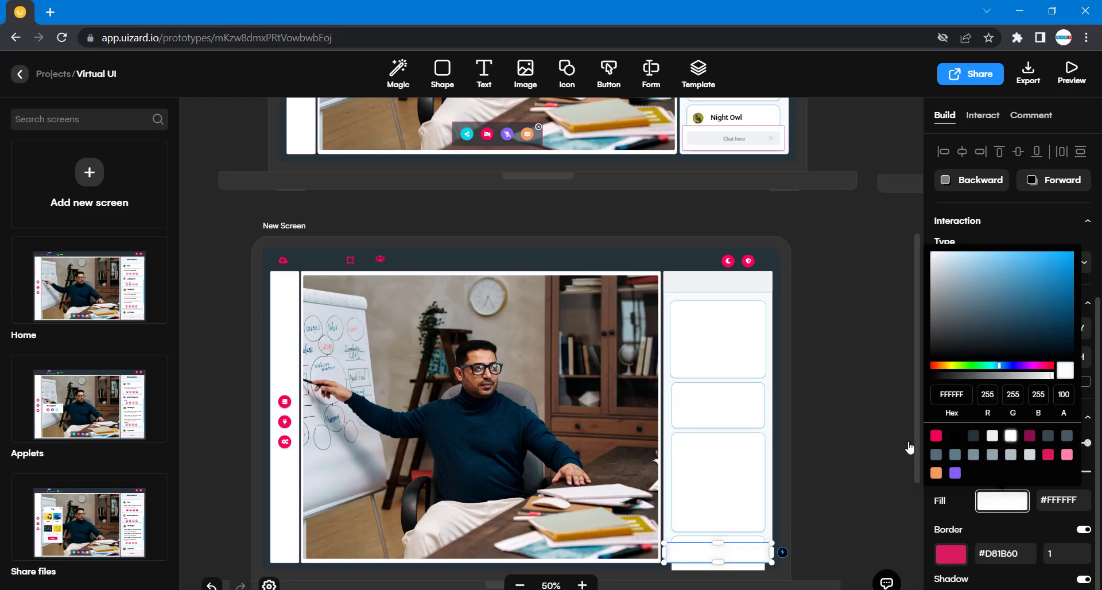
left_click(881, 454)
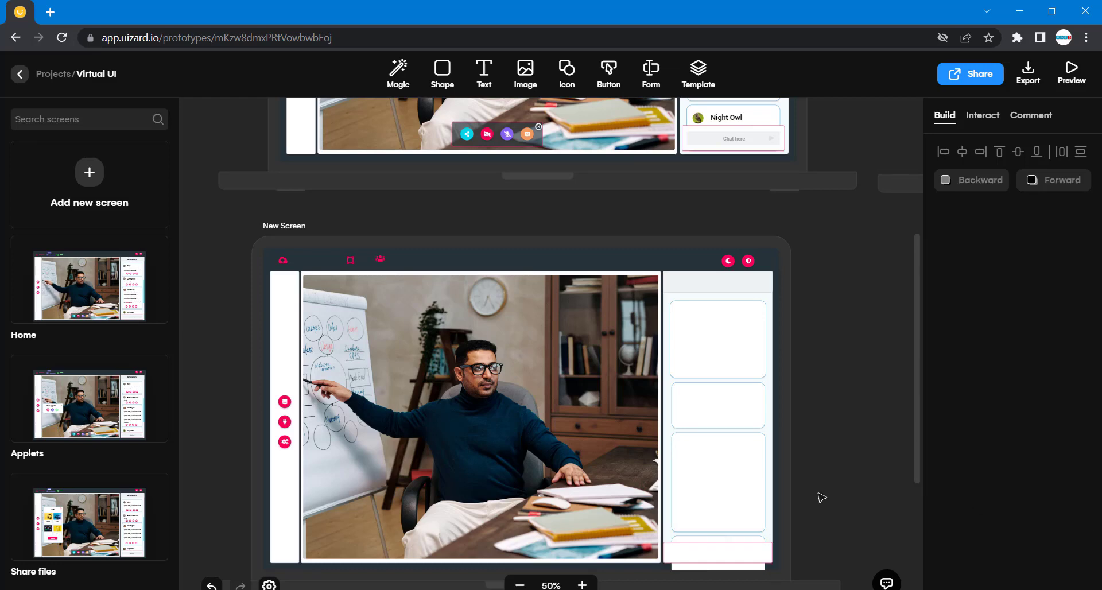
- Duplicate the white bar at the foot of the panel and fit the copy inside it, sized 268 × 36 at X 1139, Y 832
left_click(729, 558)
key("shift+Right")
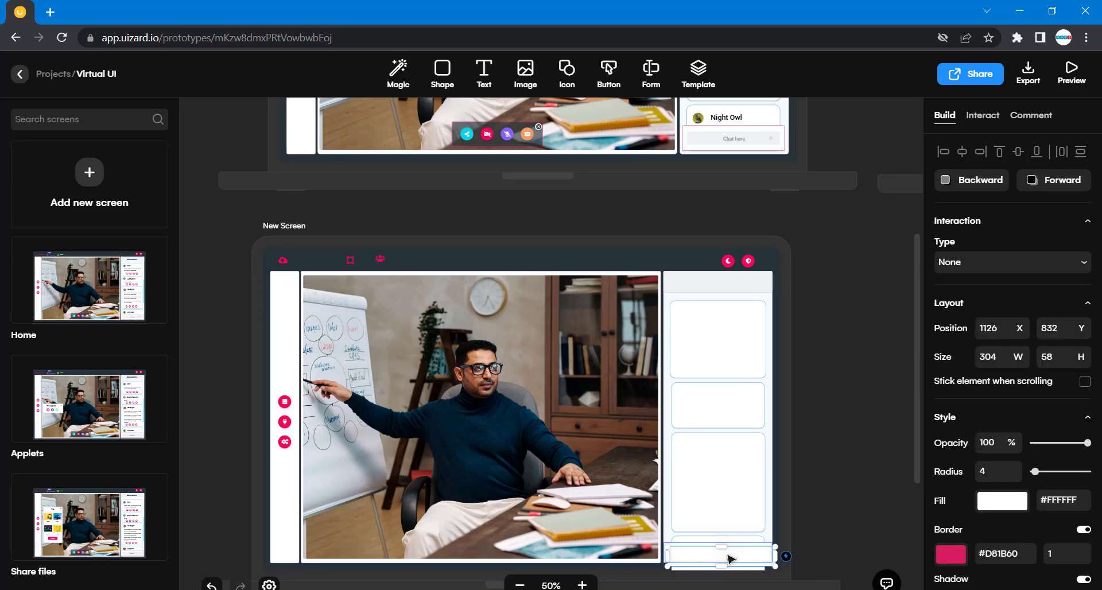
key("shift+Down")
left_click_drag(776, 566, 739, 559)
- Compare the border settings with Home's "Chat here" field and turn off the border of New Screen's inner chat bar
left_click(769, 134)
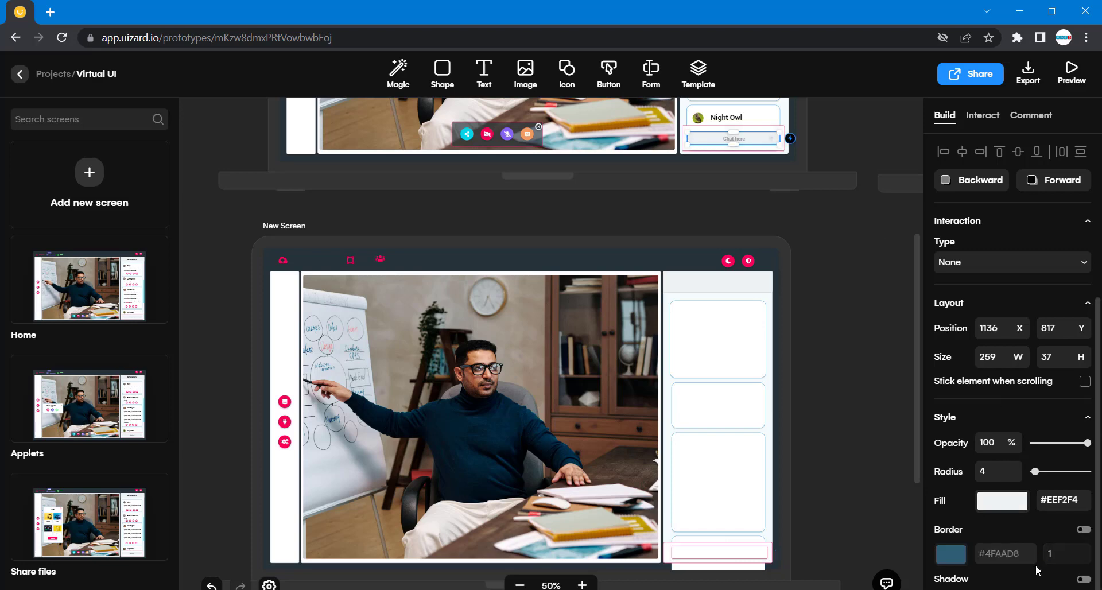
double_click(1018, 553)
left_click(750, 553)
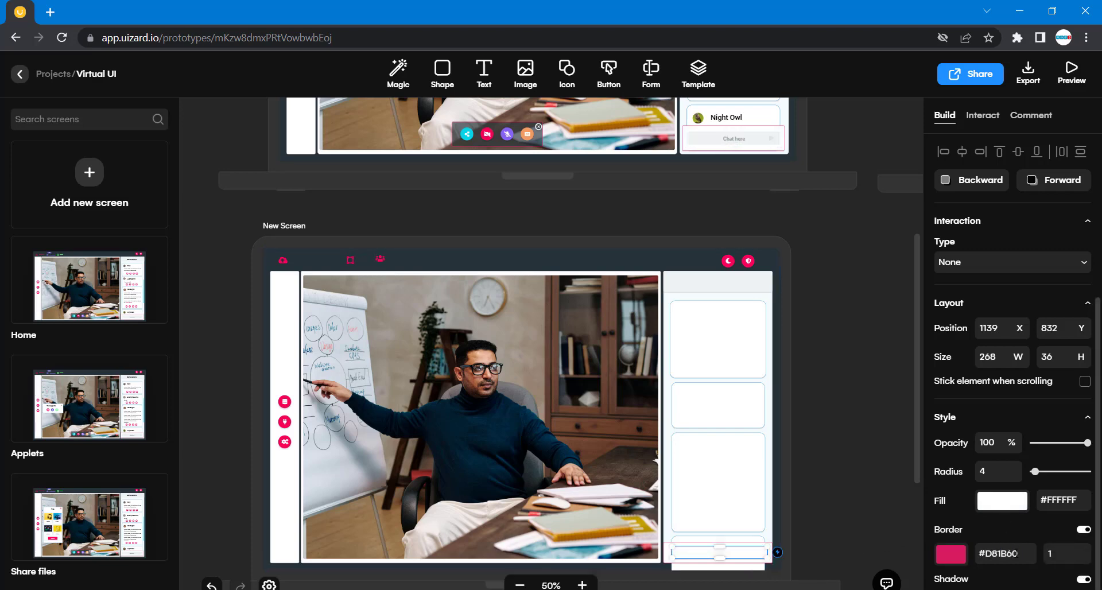
double_click(1013, 553)
left_click(1016, 553)
left_click(891, 515)
left_click(769, 555)
left_click(1081, 531)
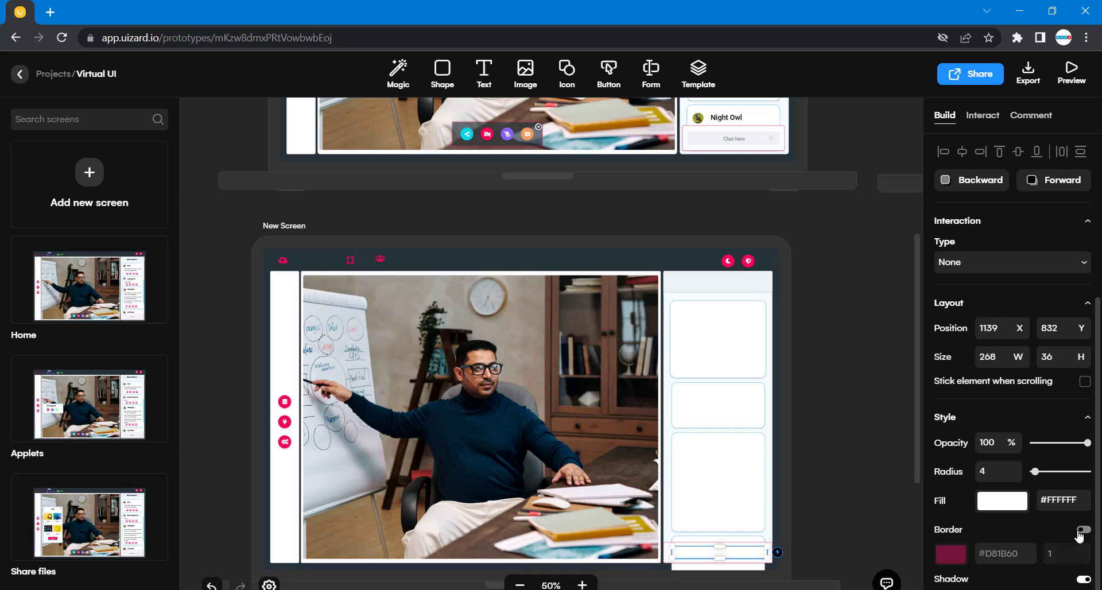
left_click(841, 523)
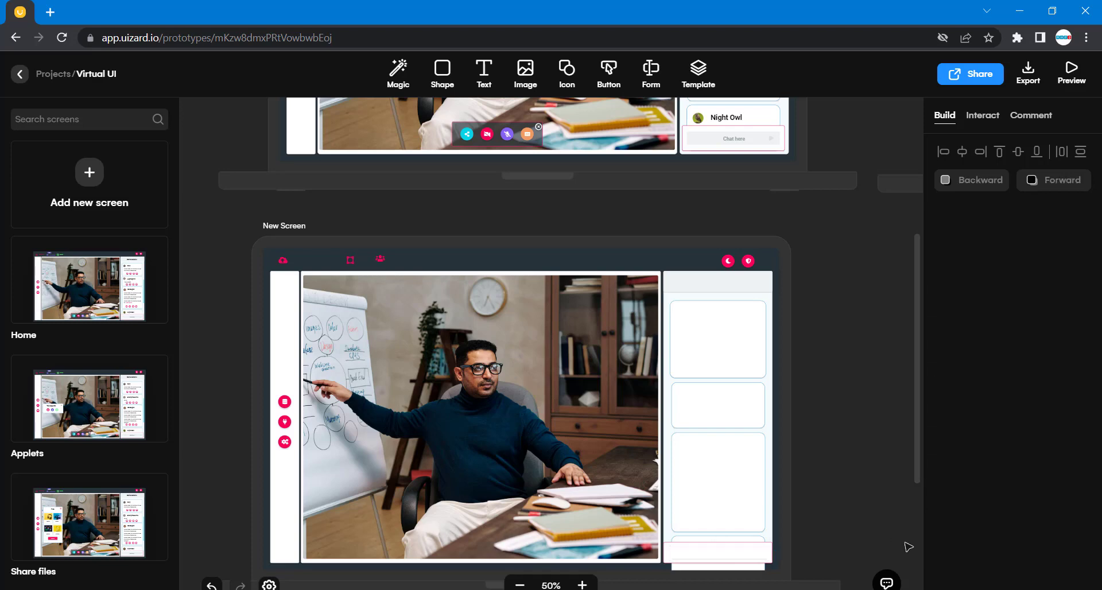
- Copy fill colour #EEF2F4 from Home's "Chat here" field and apply it to New Screen's inner chat bar
left_click(731, 555)
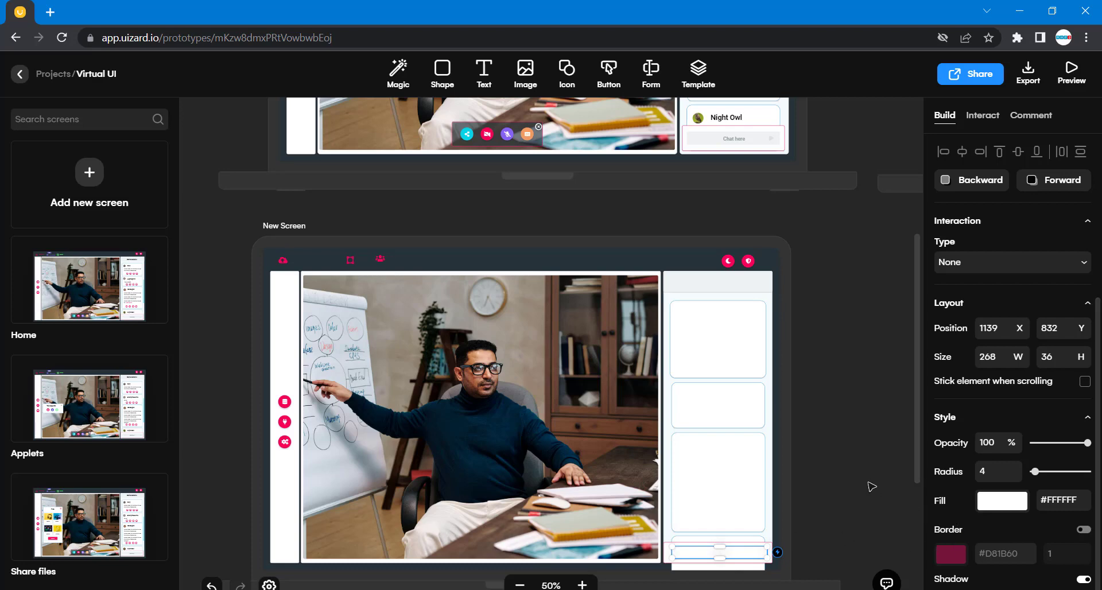
left_click(841, 475)
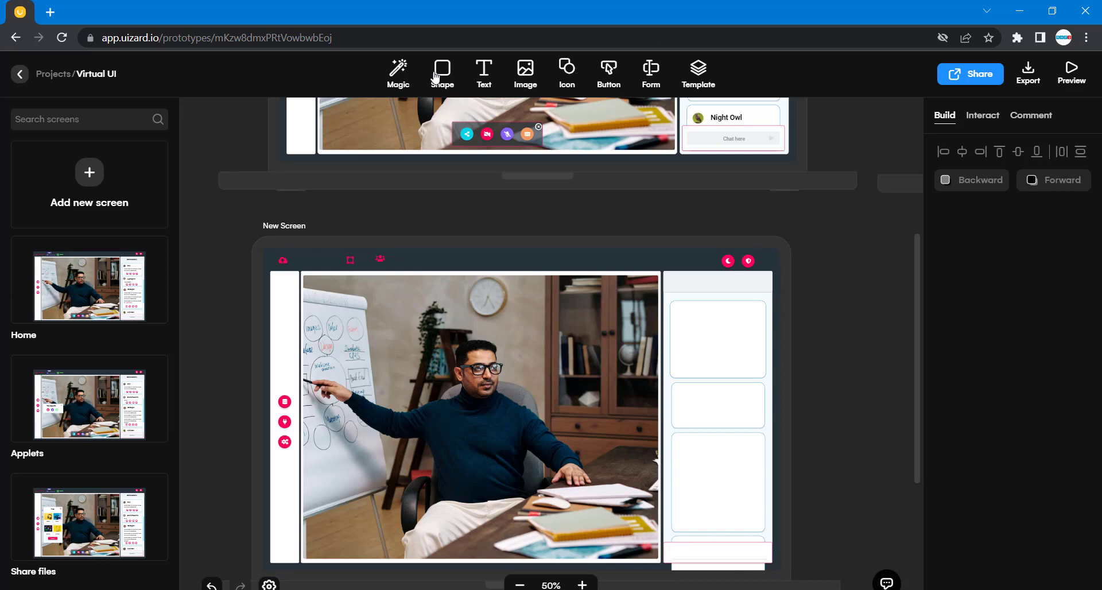
left_click(733, 139)
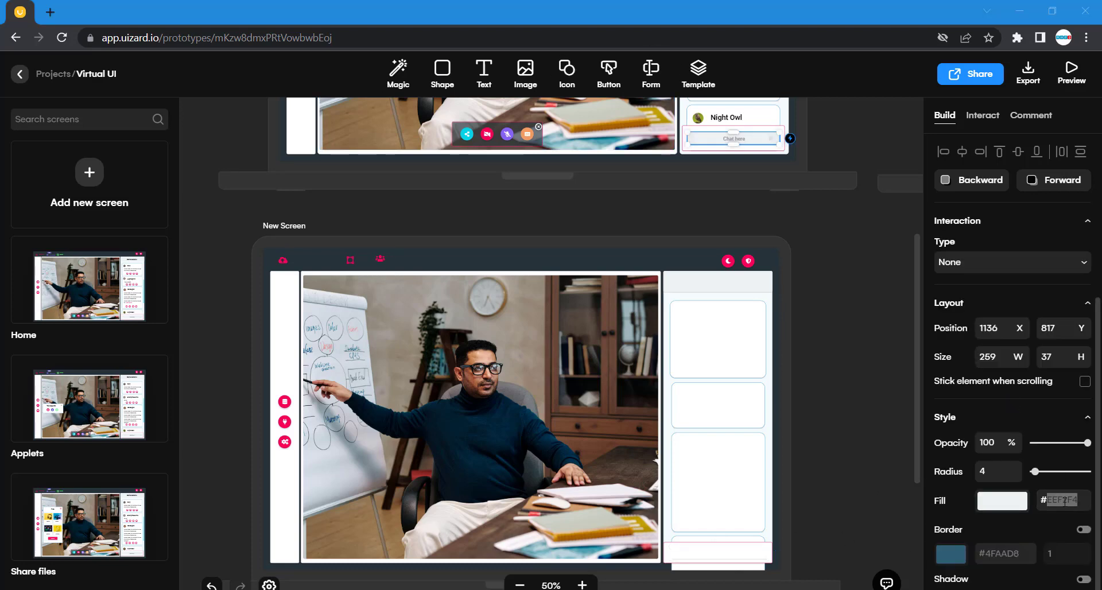
left_click(729, 556)
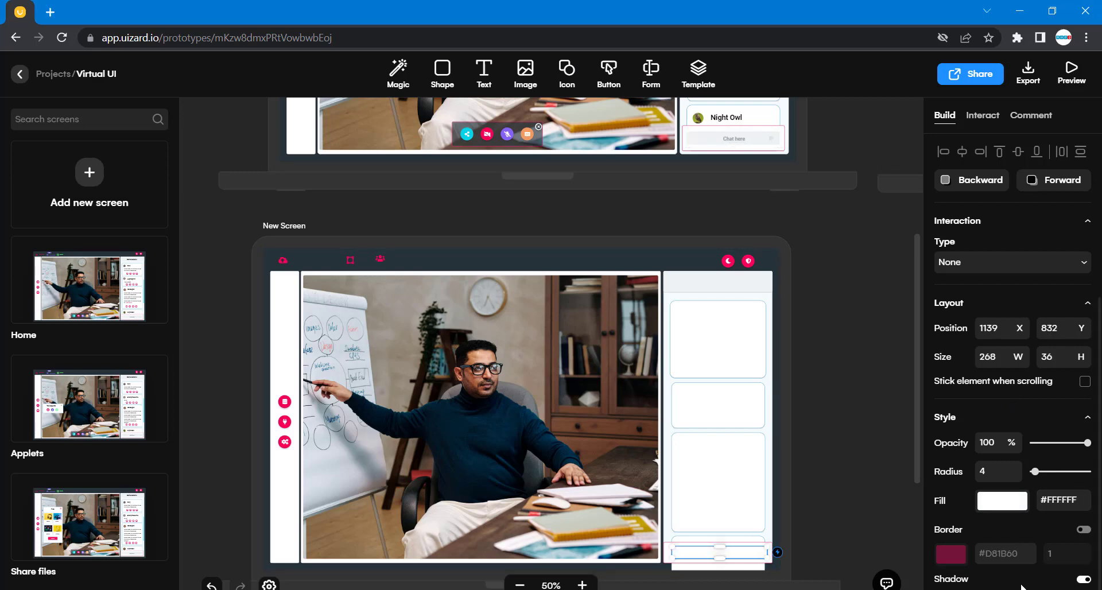
double_click(1057, 499)
type("EEF2F4")
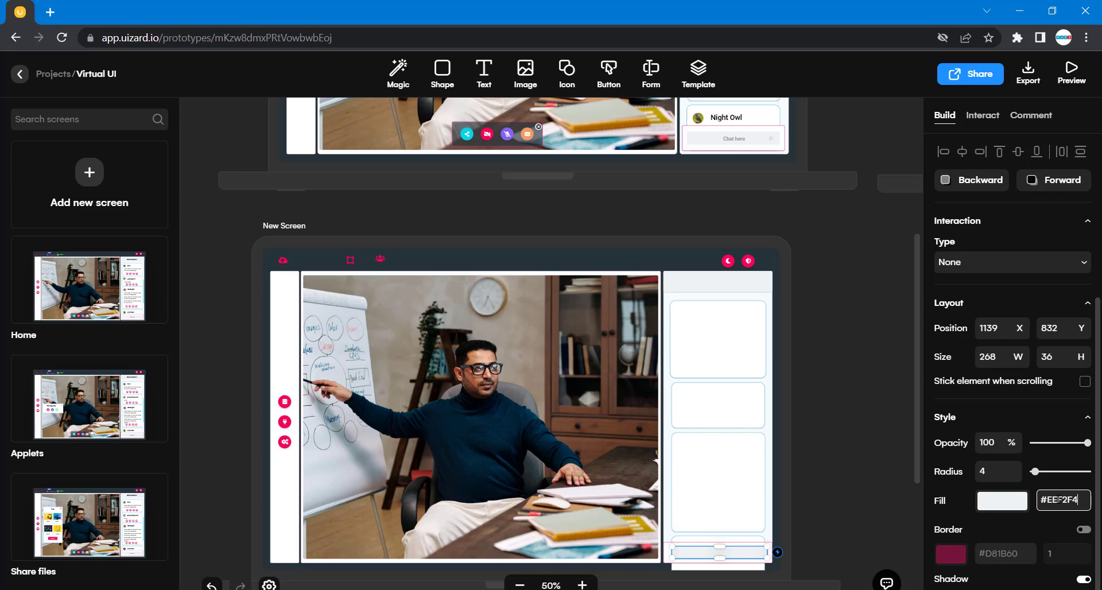
left_click(831, 503)
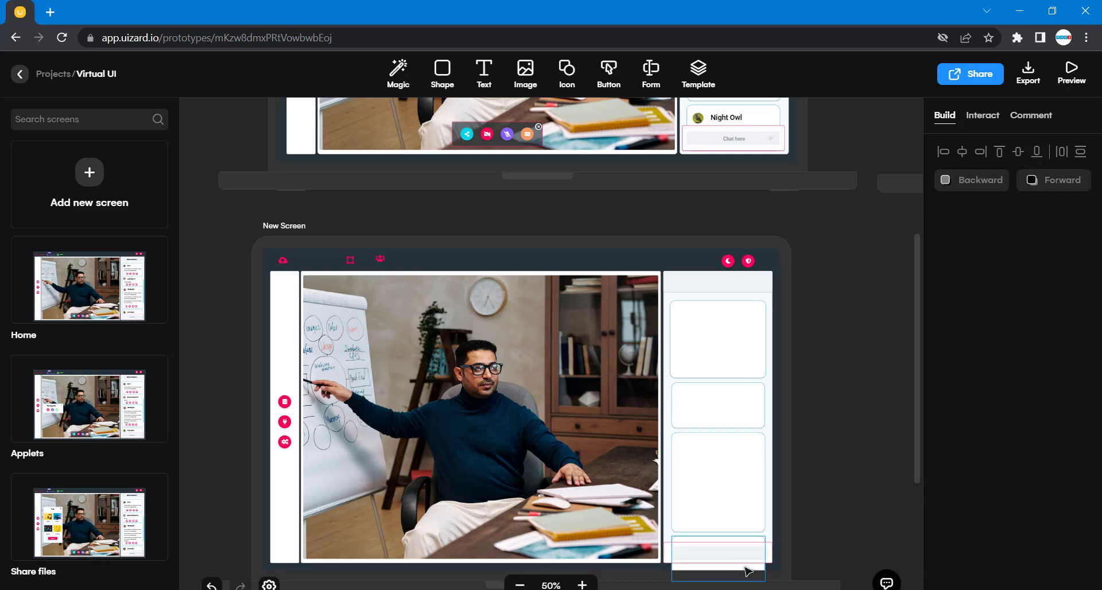
- Center the inner chat bar within its pink-bordered box at X 1135, Y 832, and set its corner radius to 0
left_click(728, 558)
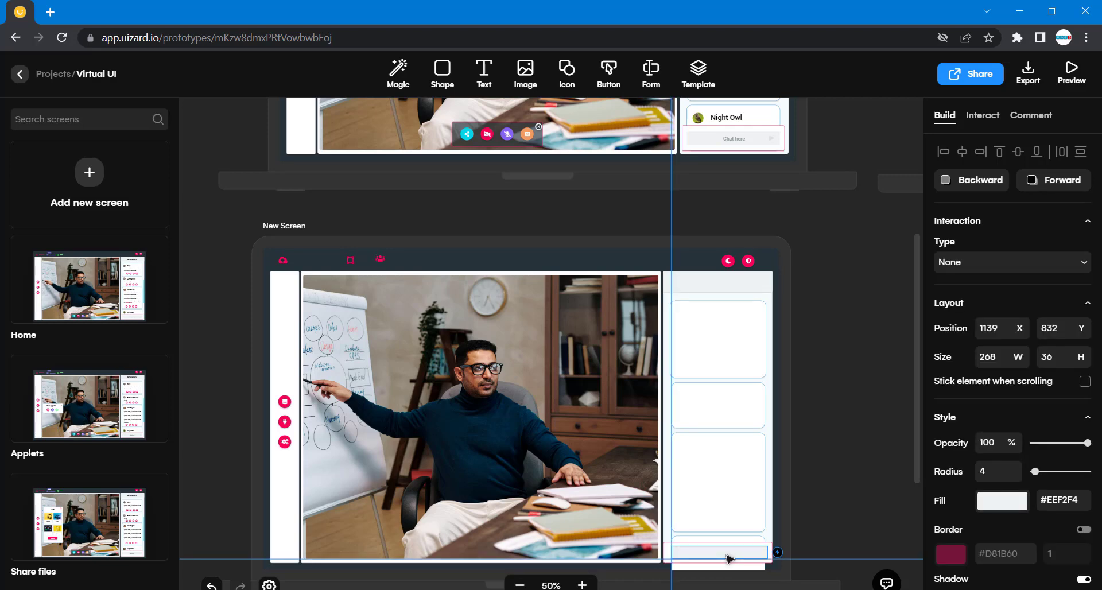
left_click_drag(727, 559, 727, 558)
left_click(848, 541)
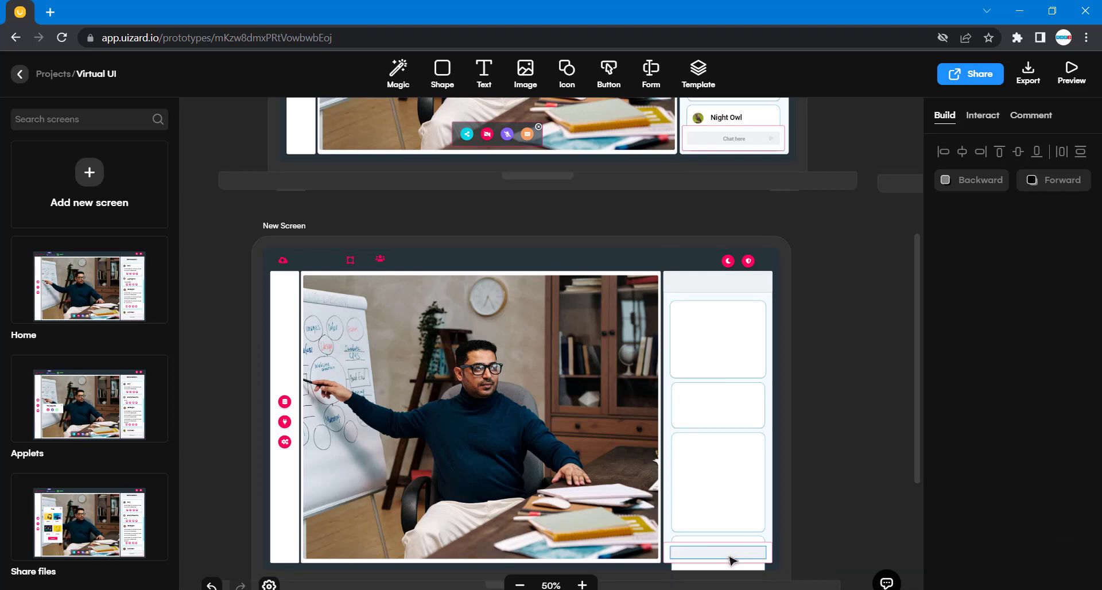
left_click_drag(730, 559, 731, 556)
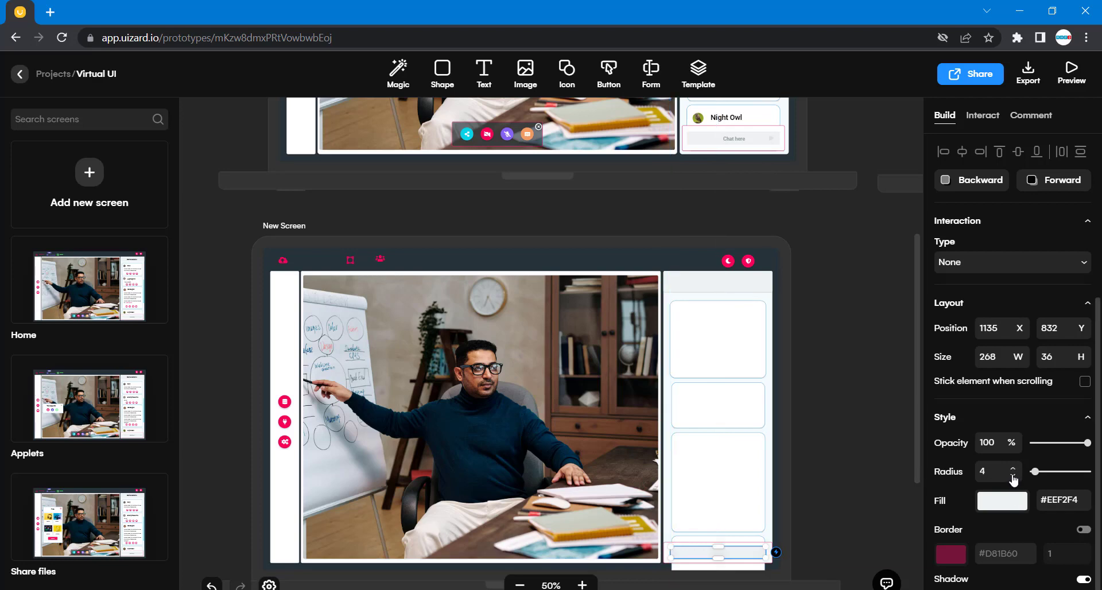
left_click(862, 497)
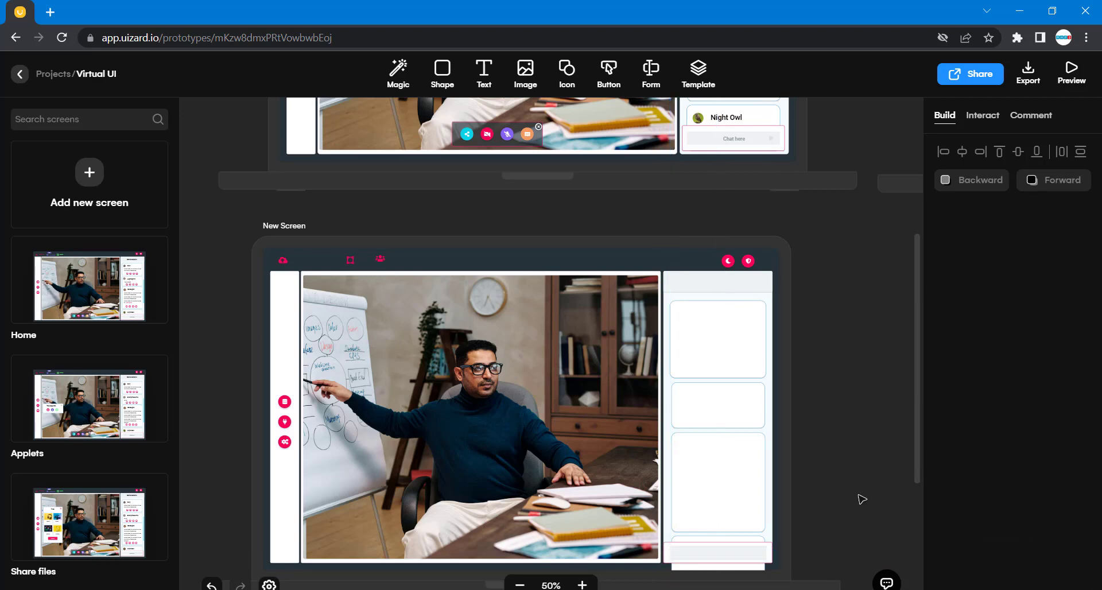
scroll(839, 488, "down", 2)
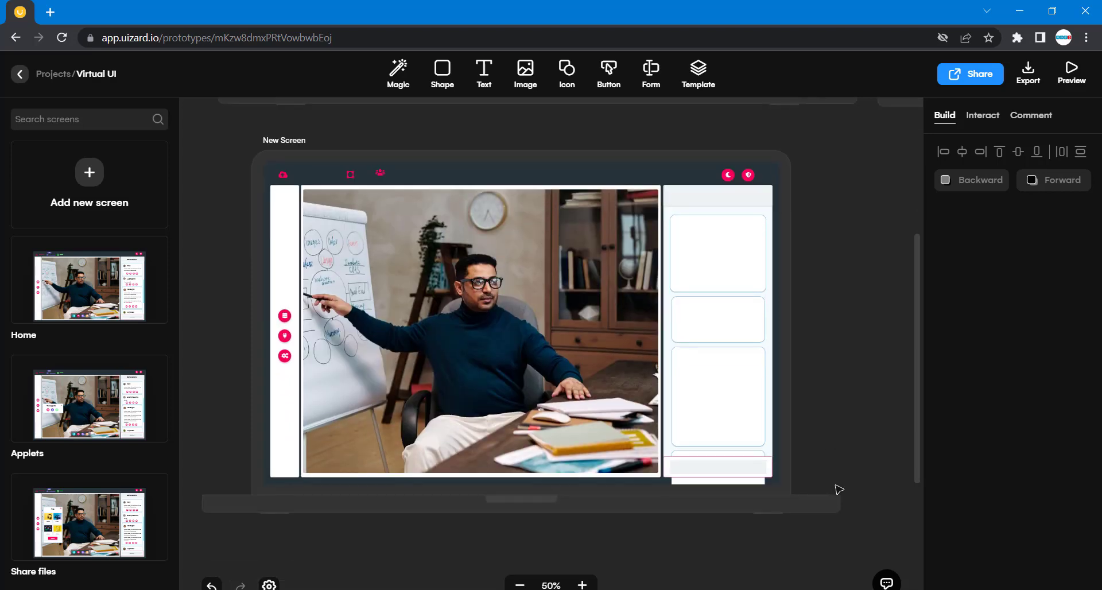
scroll(838, 489, "up", 3)
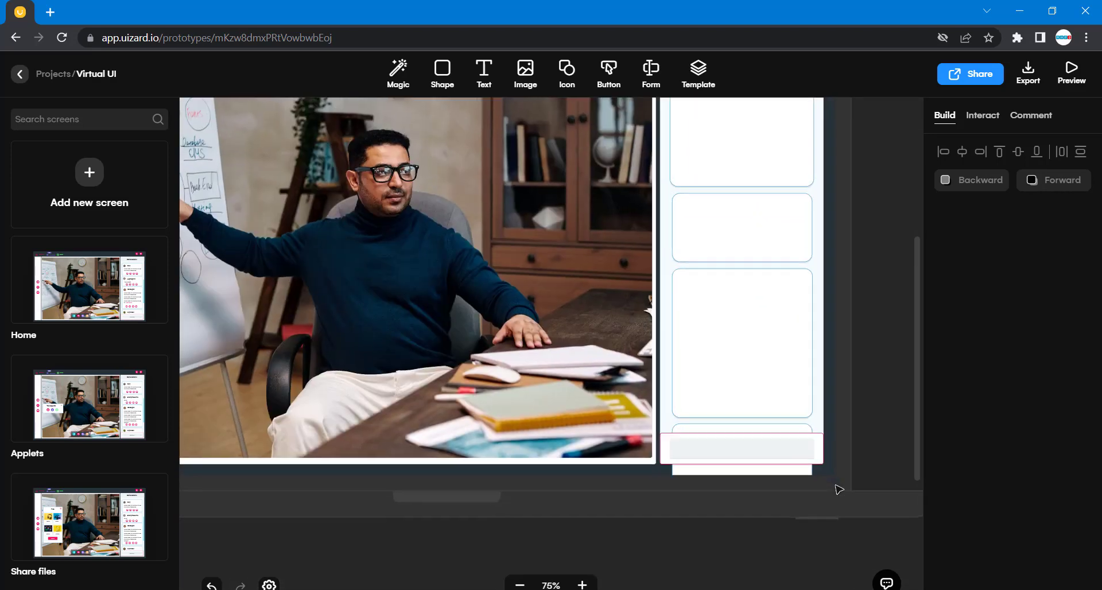
- Turn off the shadow of the grey inner bar in New Screen's chat box
left_click(772, 449)
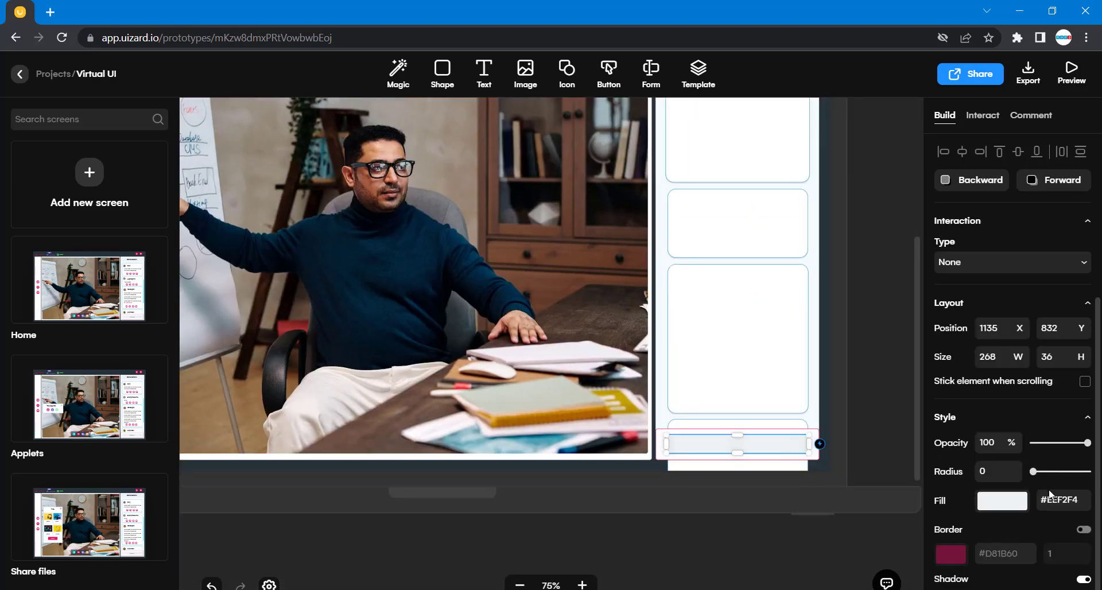
scroll(1093, 364, "down", 4)
left_click(1083, 337)
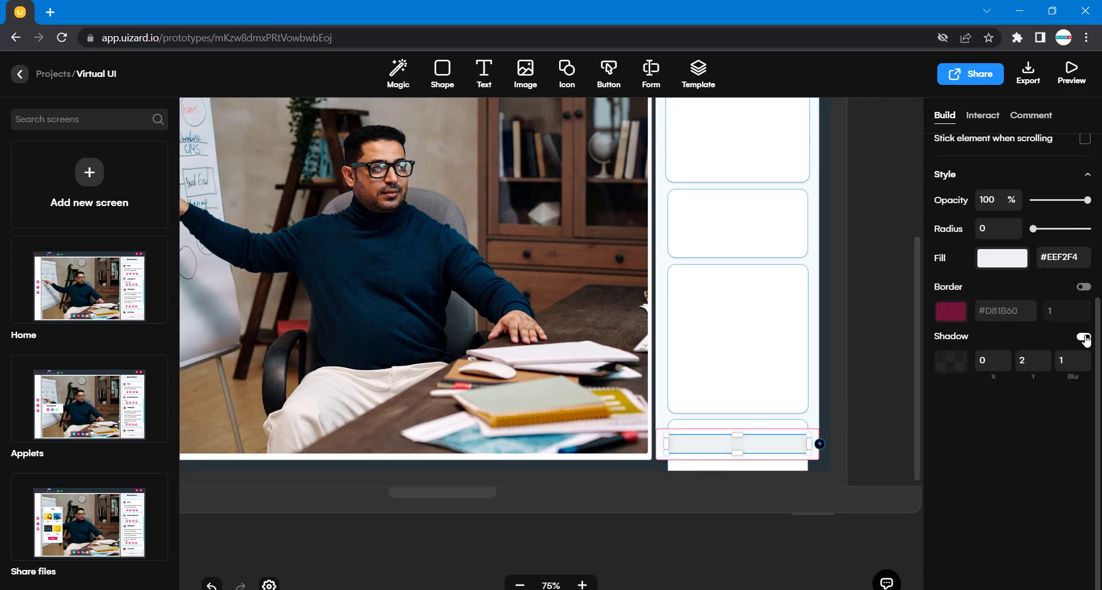
left_click(854, 457)
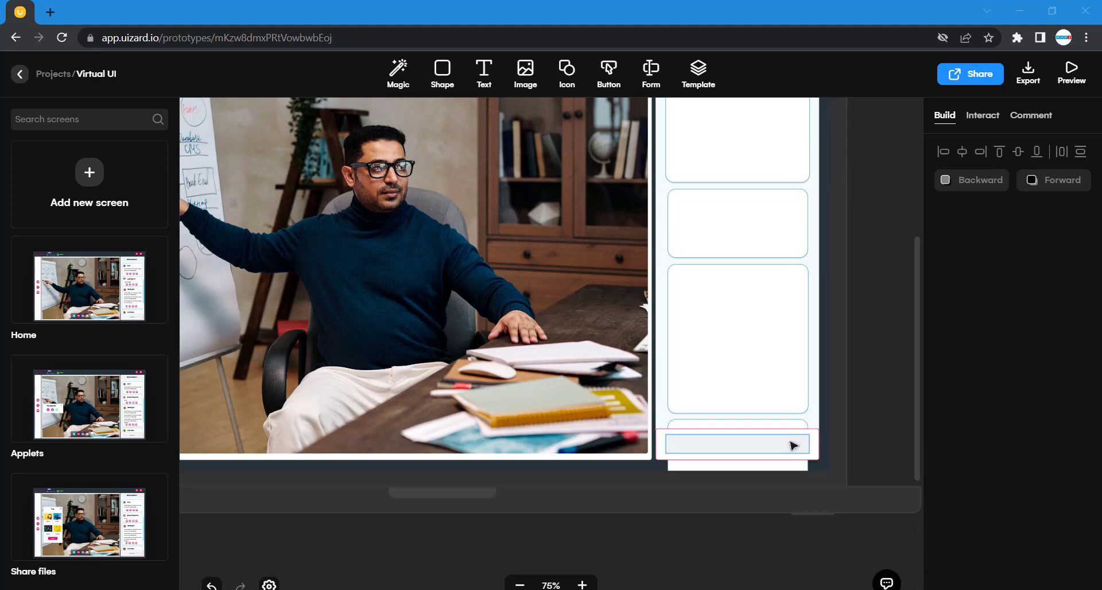
- Select the grey inner bar together with its pink-bordered box and align both to the middle
left_click(793, 445)
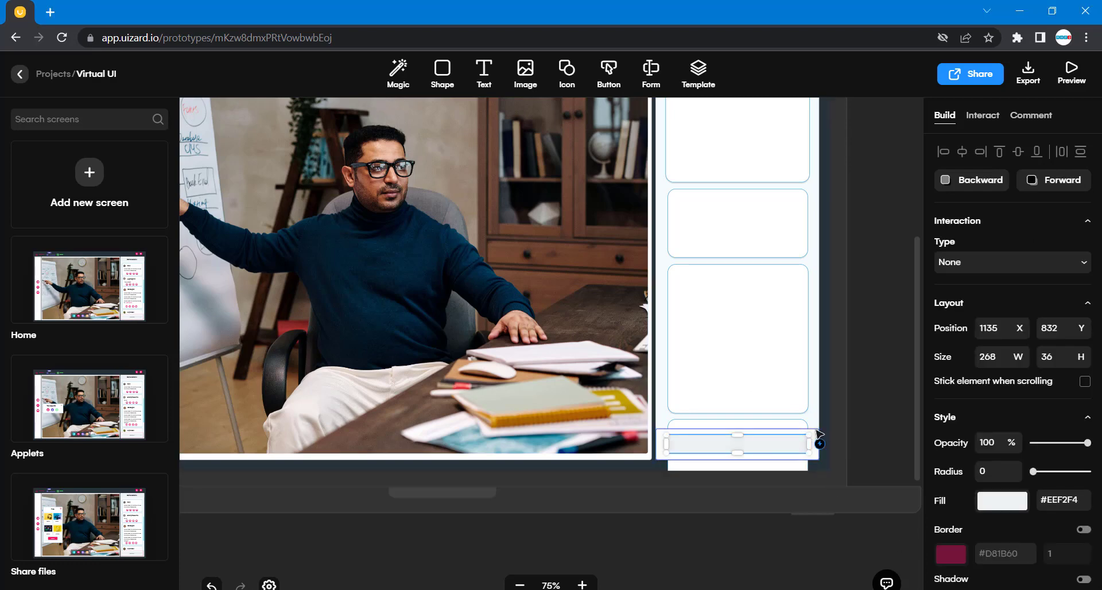
left_click(817, 434, "shift")
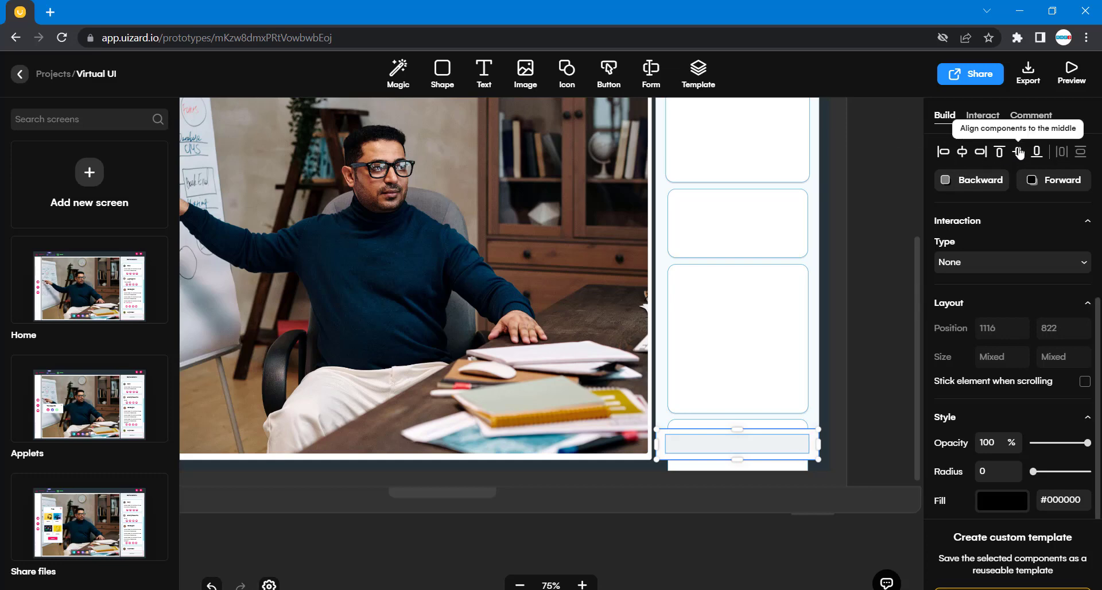
left_click(873, 357)
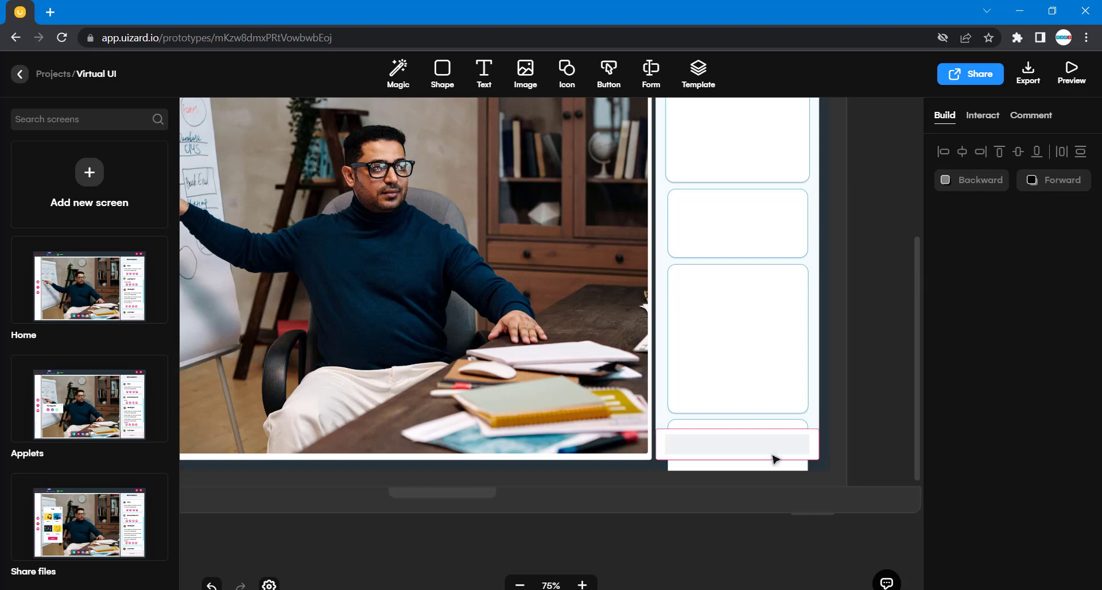
- Check Home's chat box and add the Play icon from a "play" search, placing it beside New Screen at X 661, Y 668
scroll(865, 410, "up", 3)
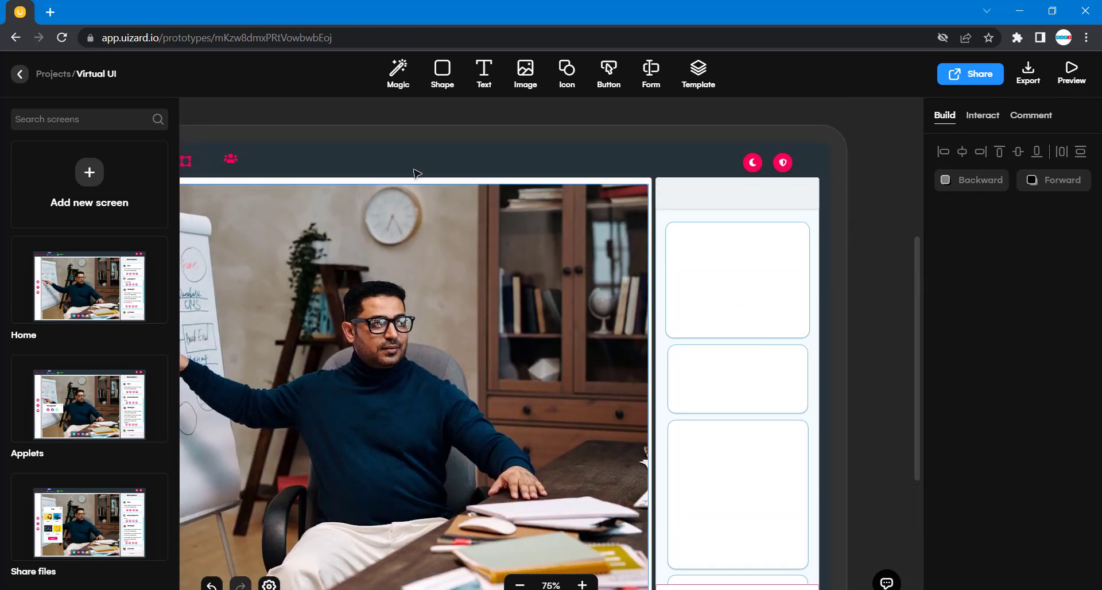
scroll(889, 469, "down", 6)
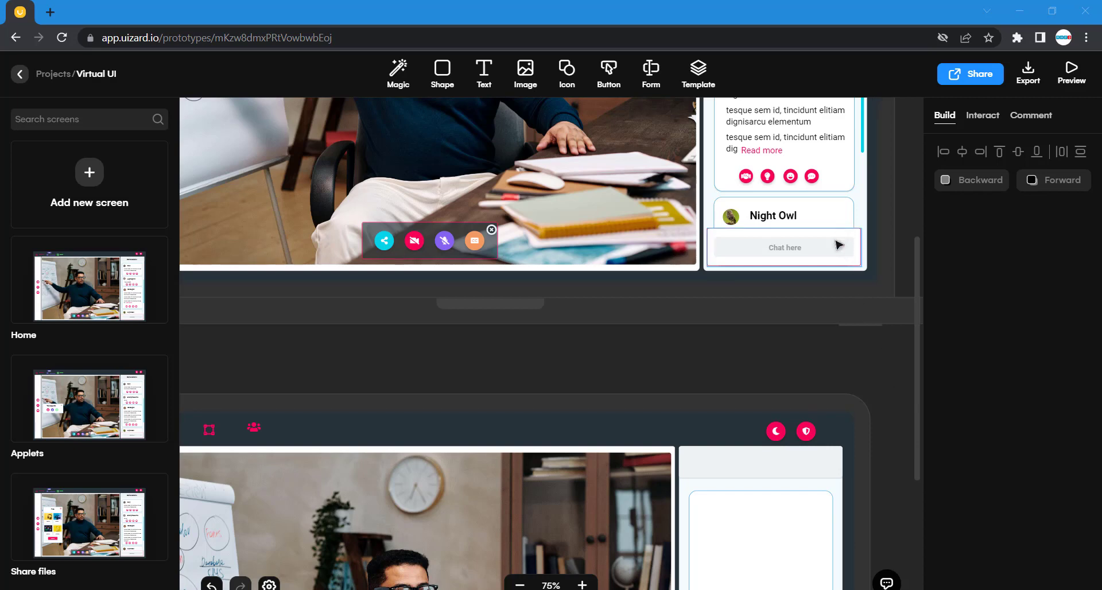
left_click(566, 72)
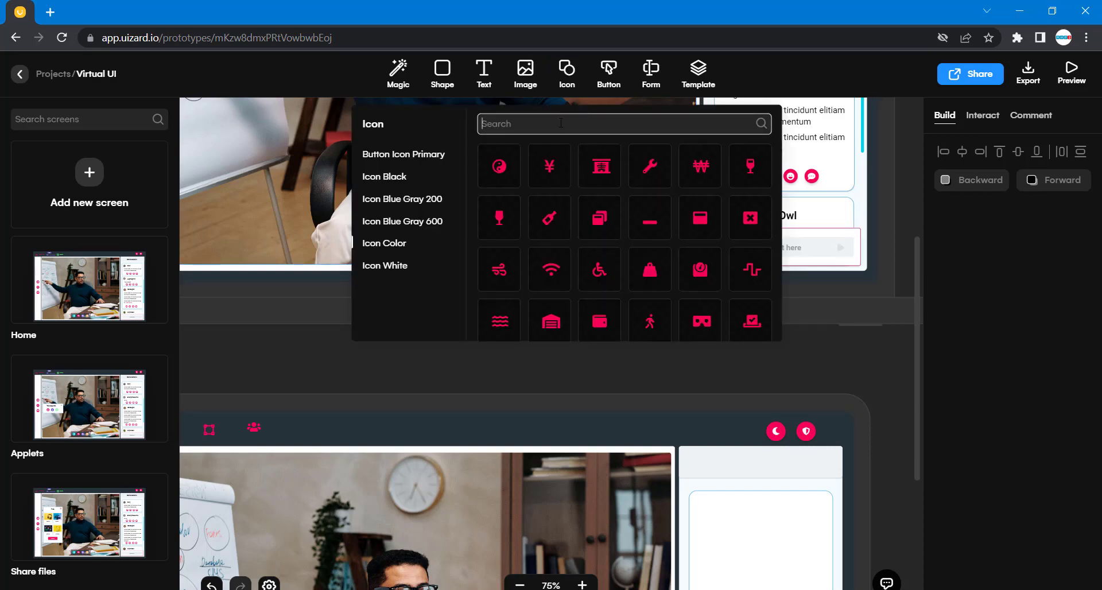
type("play")
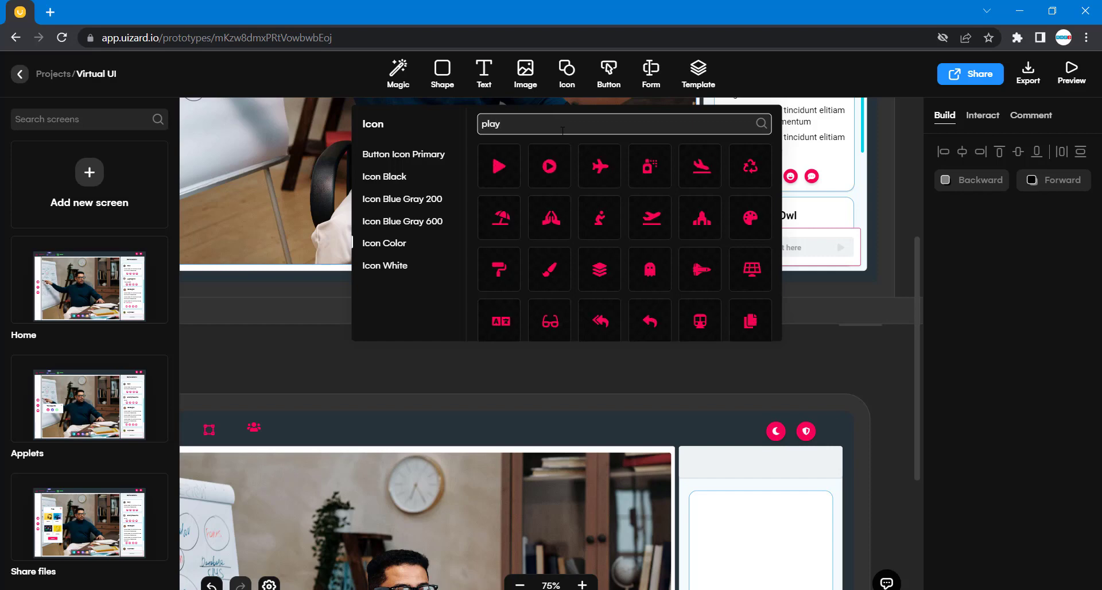
left_click(499, 168)
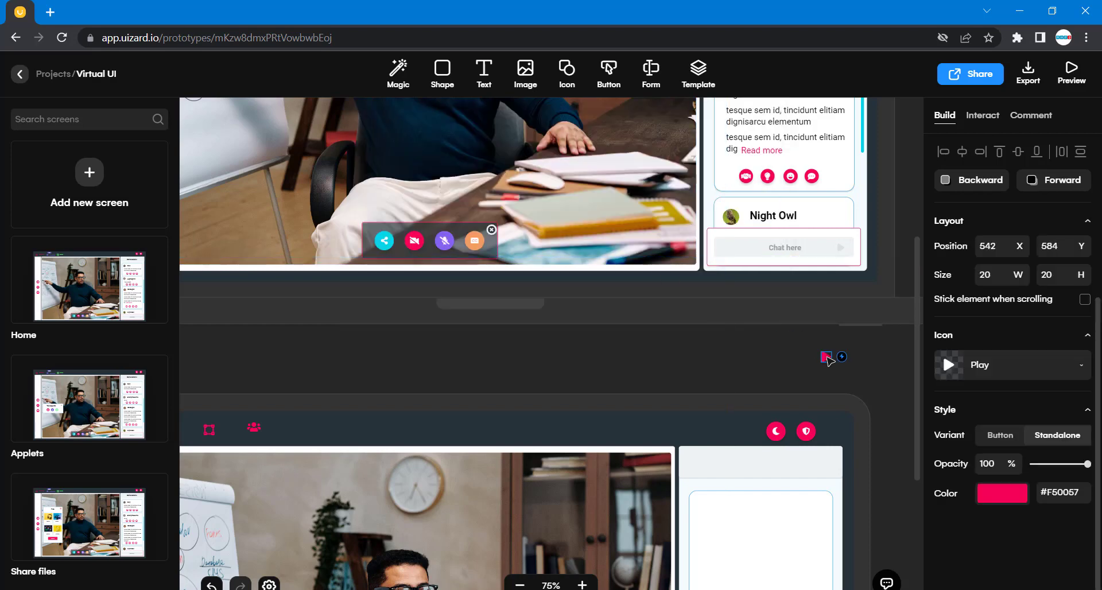
left_click_drag(836, 369, 893, 405)
- Move the Play icon to the far end of the grey bar in New Screen's chat box, at X 1371, Y 841
scroll(855, 477, "down", 4)
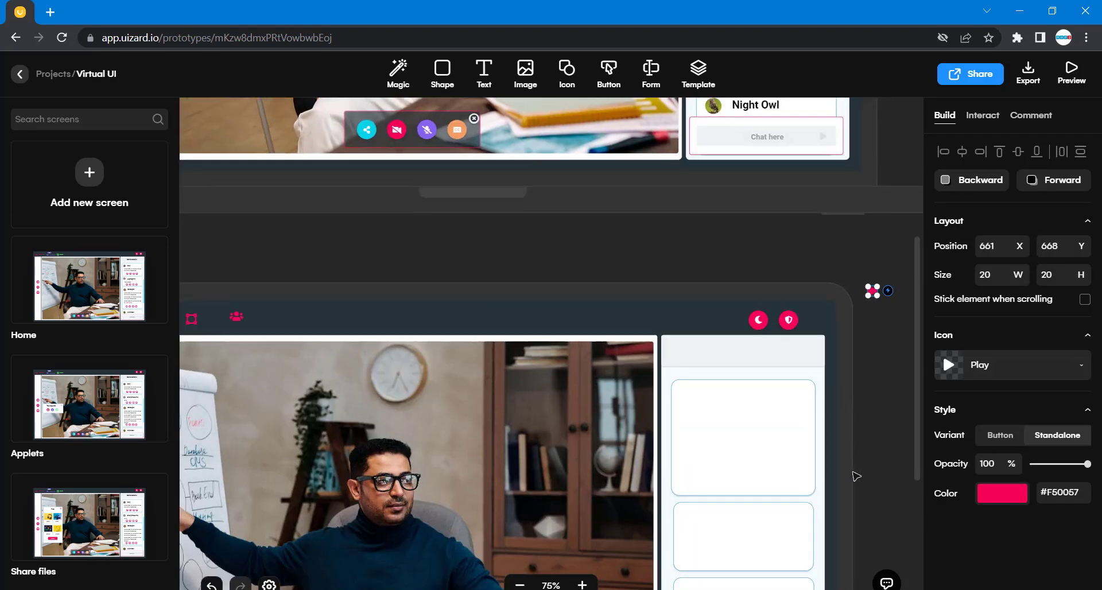
scroll(887, 384, "down", 3)
scroll(880, 253, "up", 3)
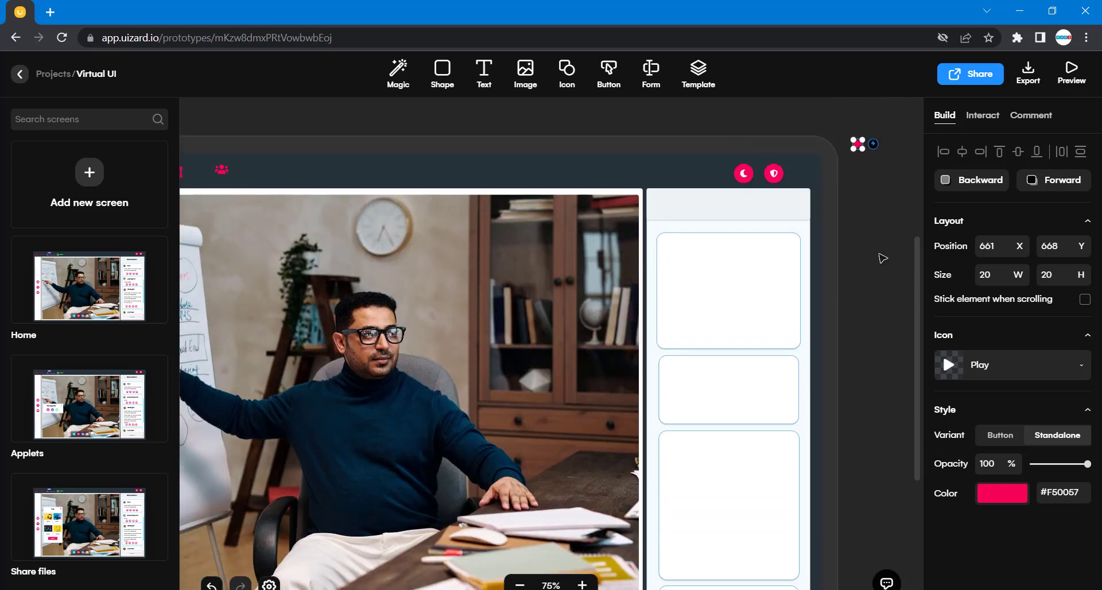
left_click_drag(860, 157, 864, 438)
scroll(864, 437, "down", 3)
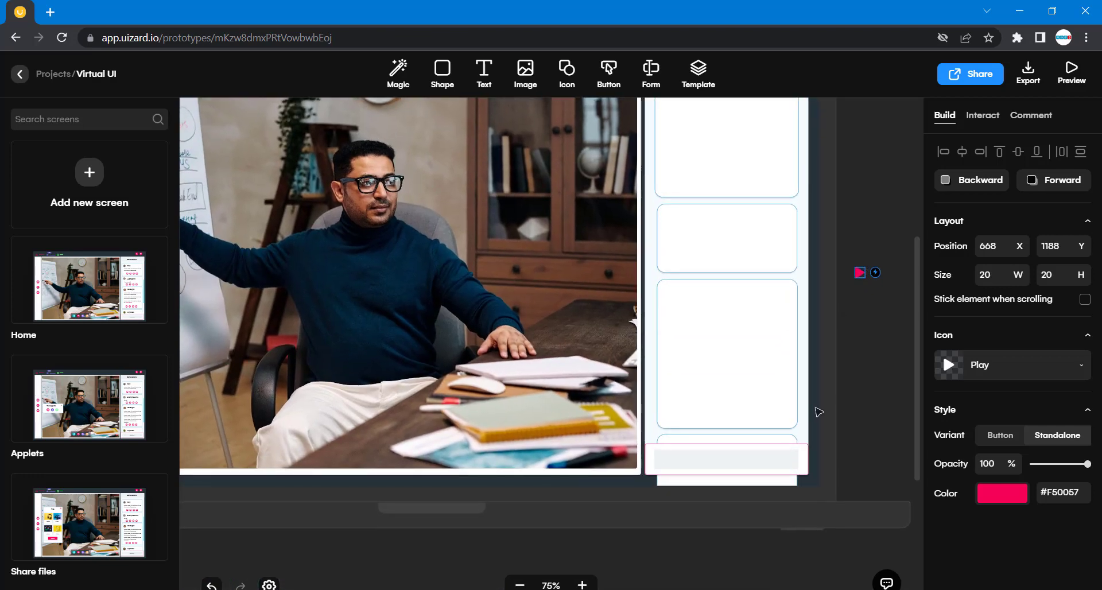
left_click_drag(860, 273, 788, 462)
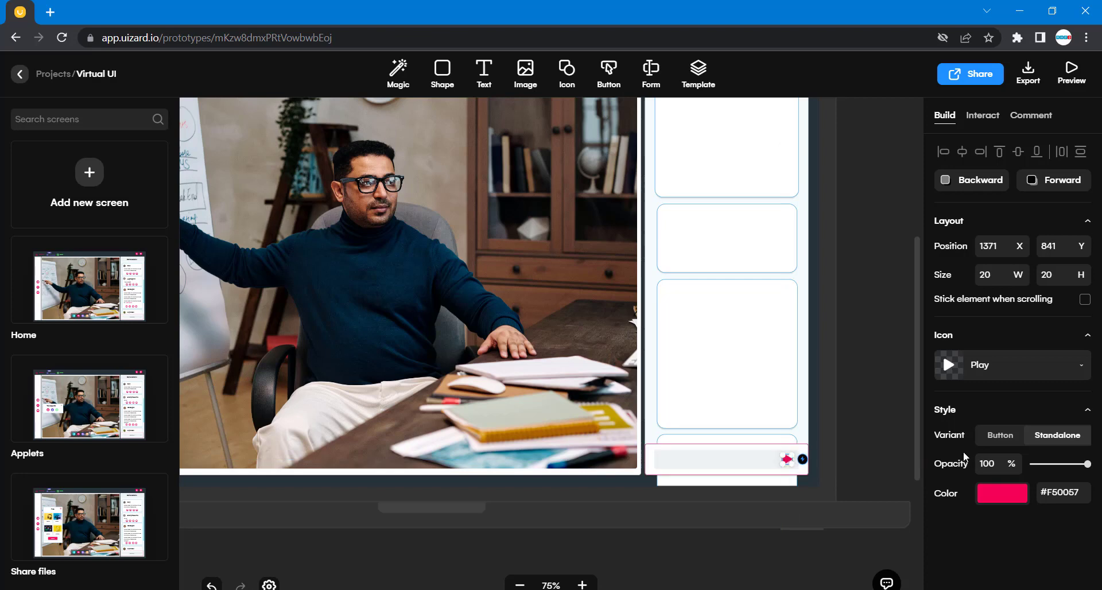
- Copy the fill colour #EEF2F4 from the Play icon in Home's chat box and apply it to New Screen's Play icon
scroll(885, 308, "up", 6)
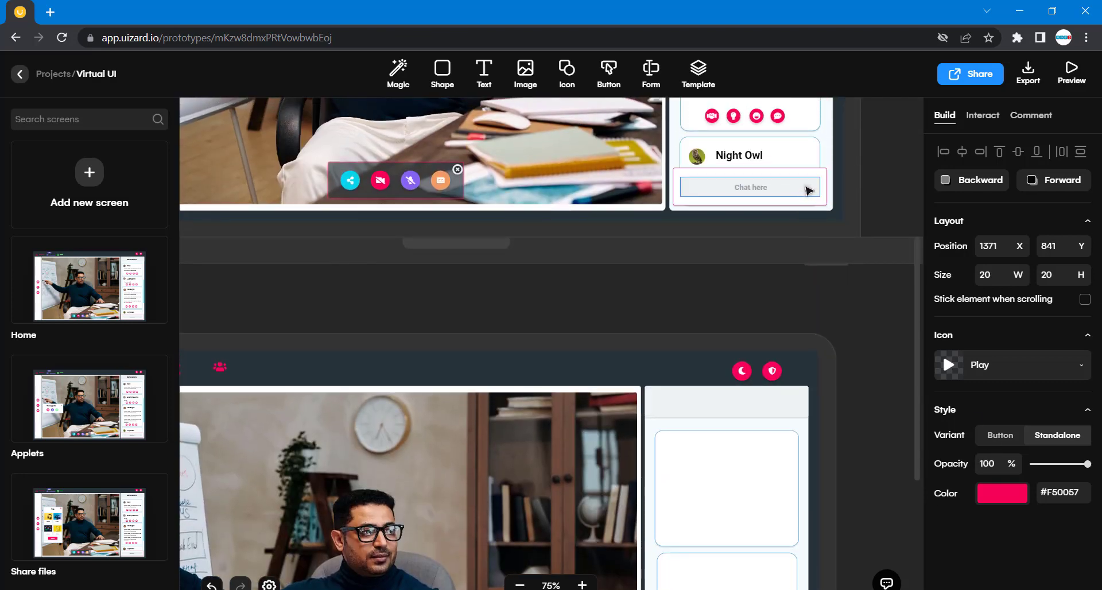
left_click(807, 187)
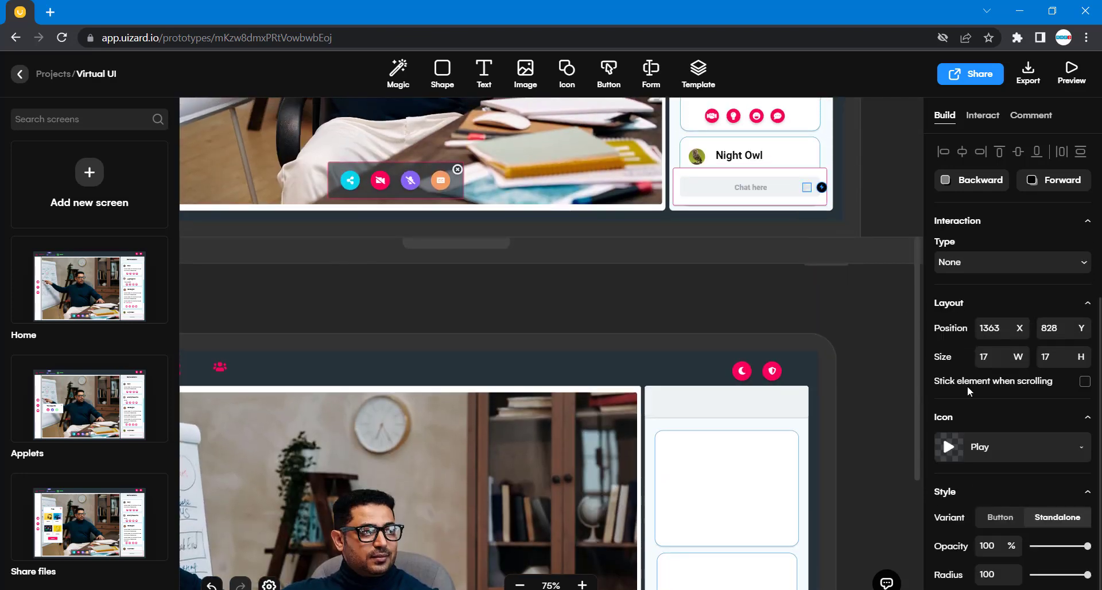
scroll(1061, 522, "down", 2)
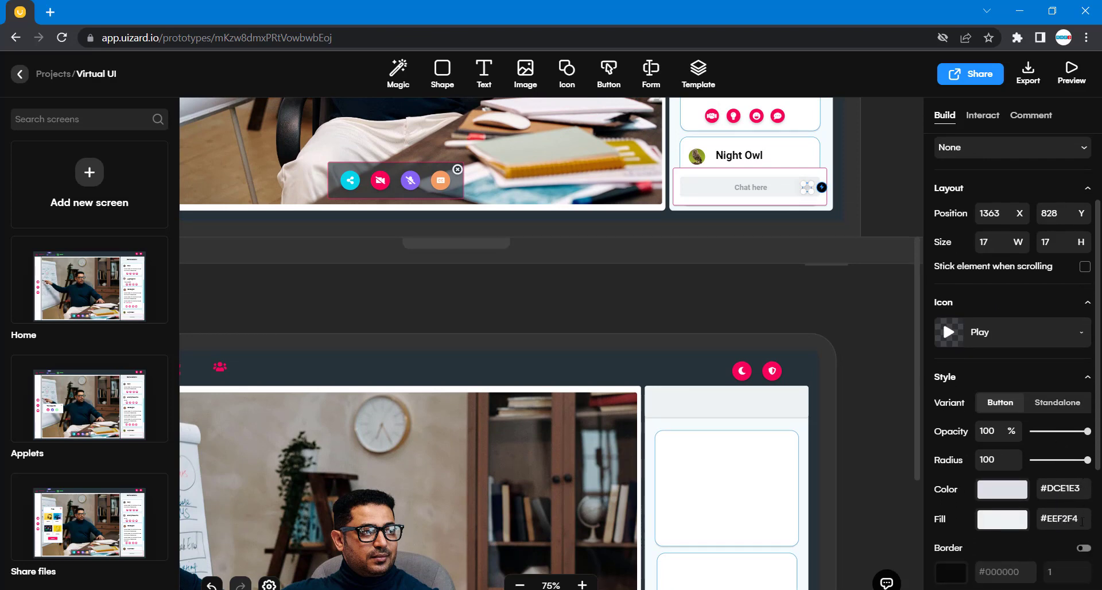
left_click(1080, 520)
key("ctrl+c")
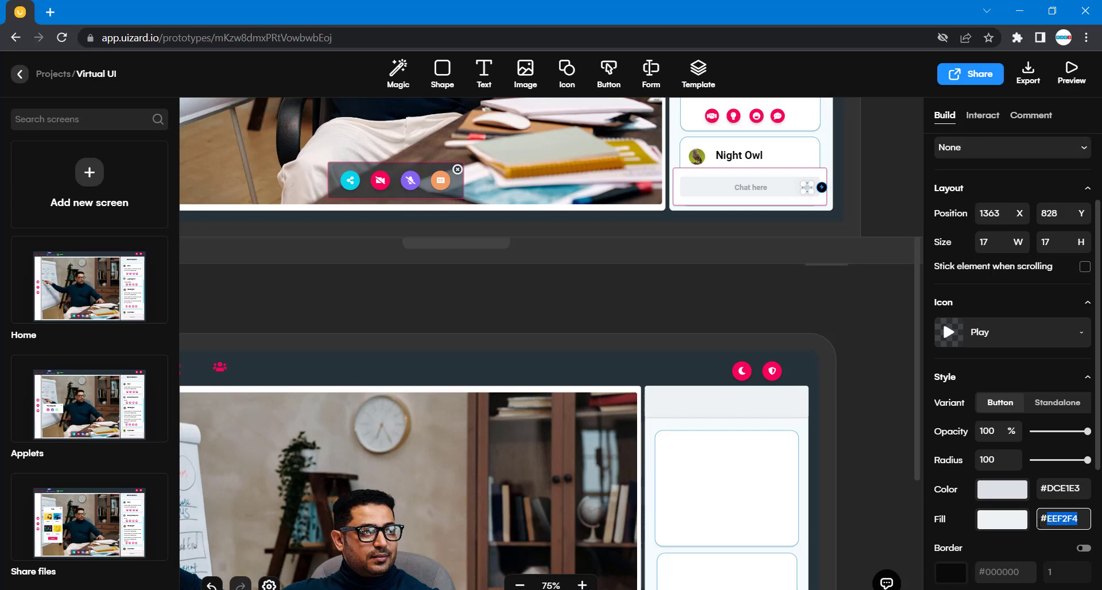
scroll(858, 495, "down", 5)
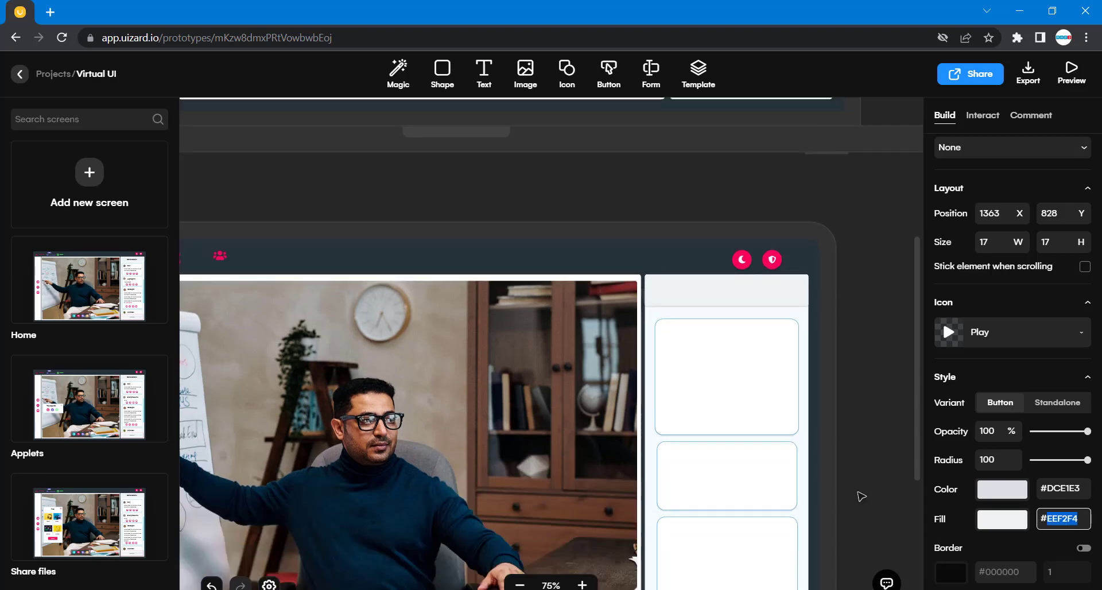
scroll(840, 567, "down", 1)
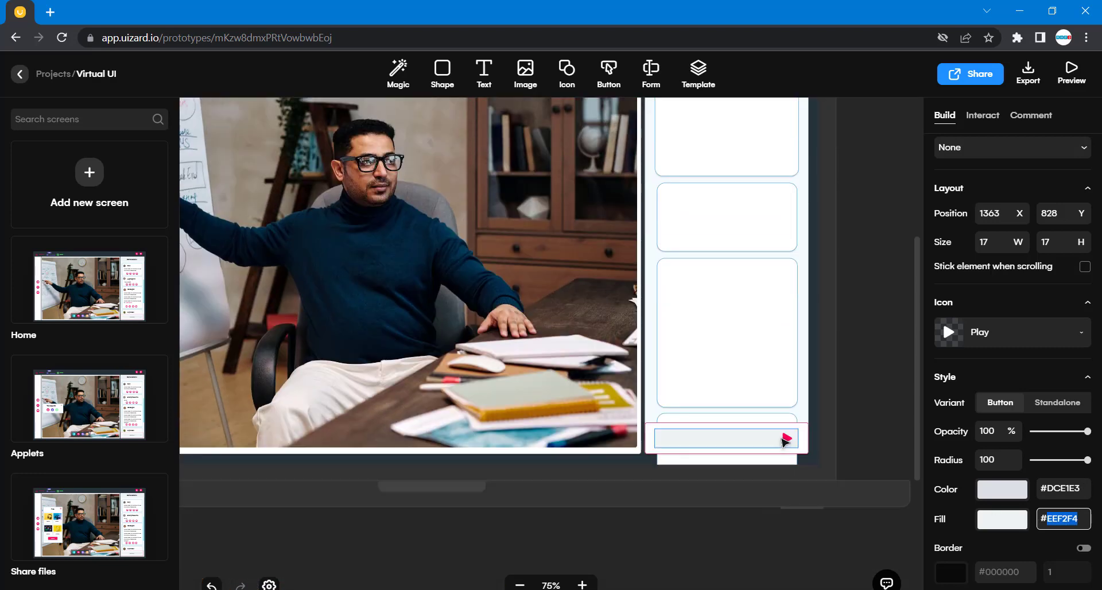
left_click(787, 440)
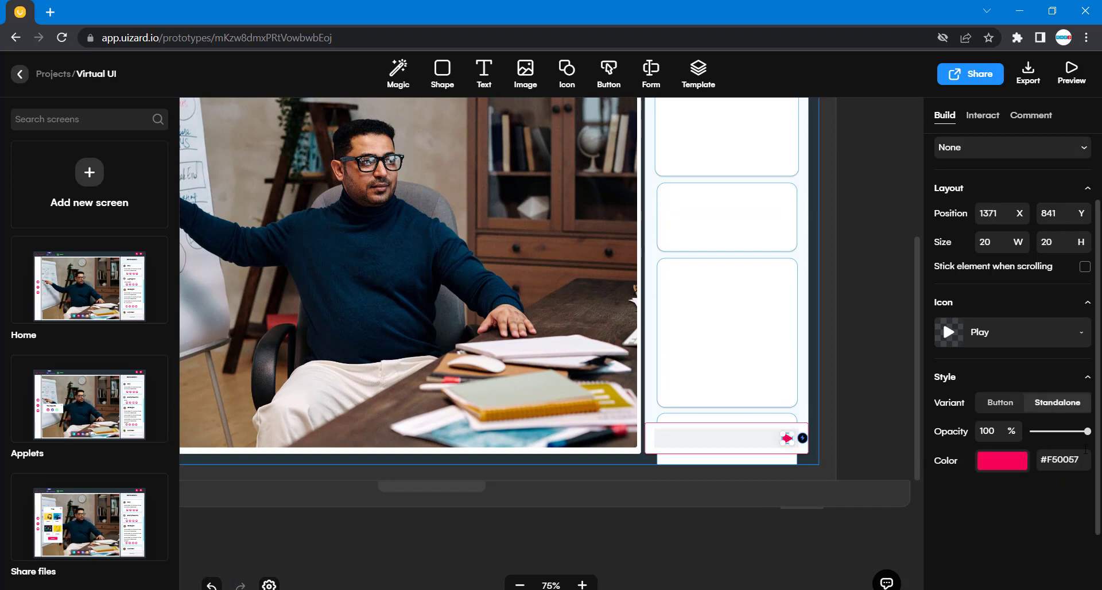
key("ctrl+v")
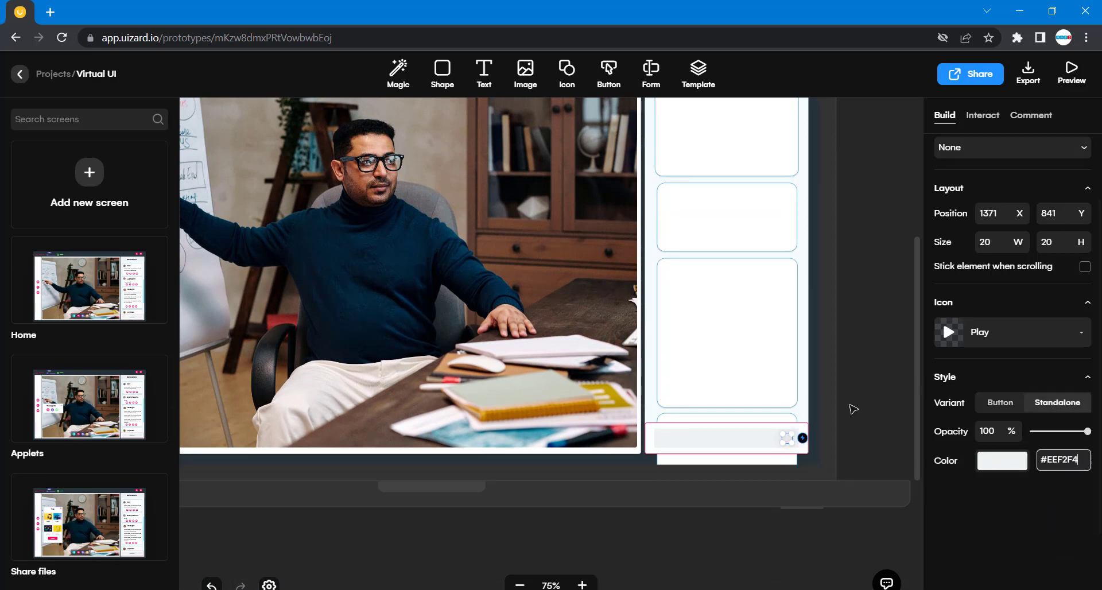
left_click(853, 408)
- Set the colour of New Screen's Play icon to #DCE1E3, matching the icon colour in Home's chat box
left_click(790, 439)
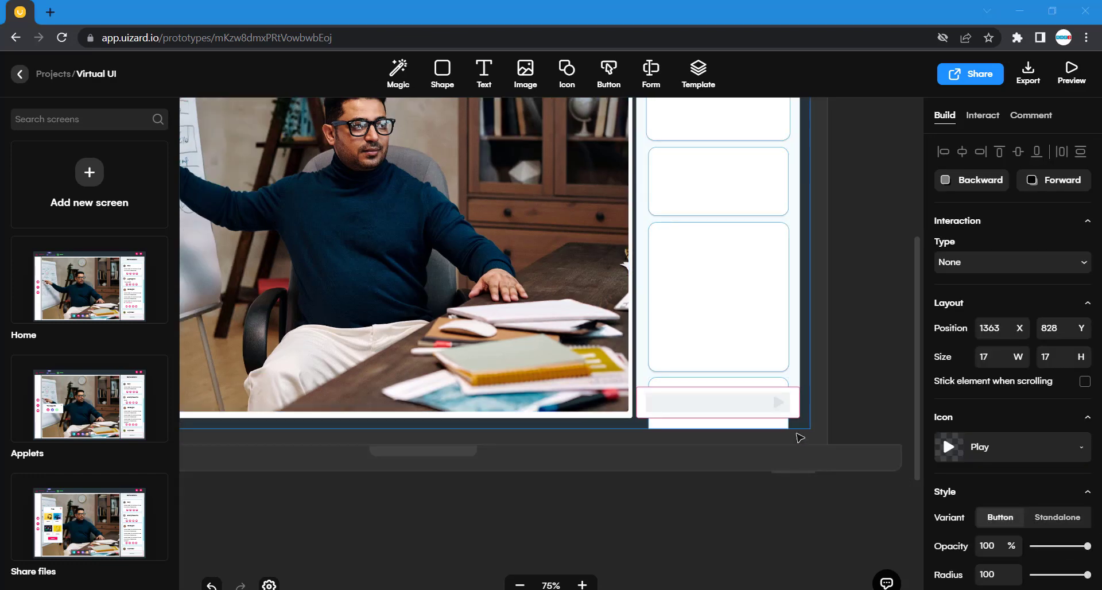
key("ctrl+z")
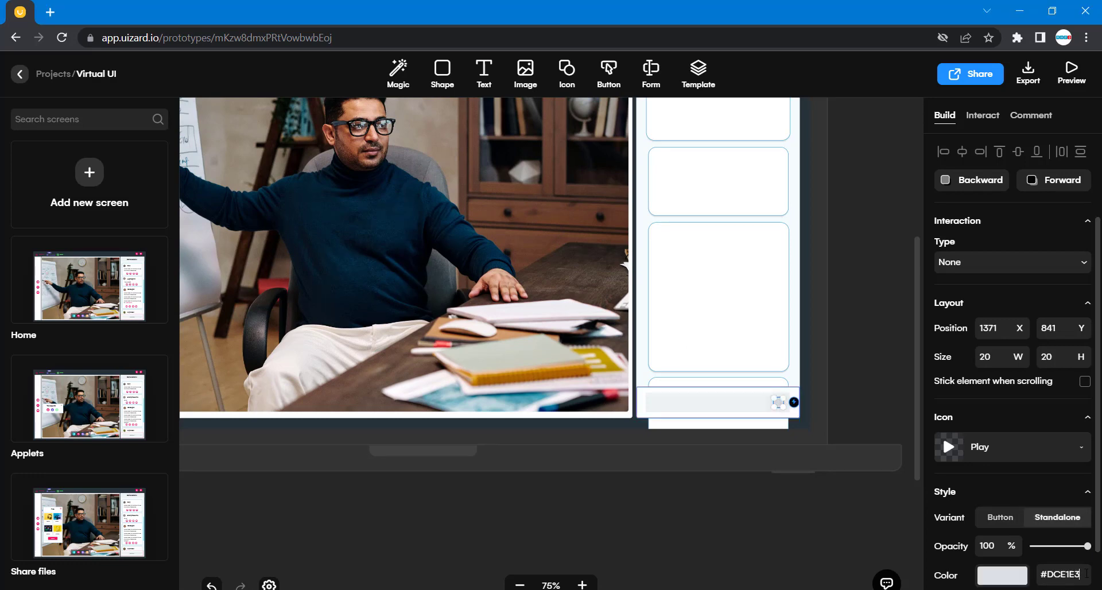
left_click(1061, 574)
scroll(1064, 297, "down", 4)
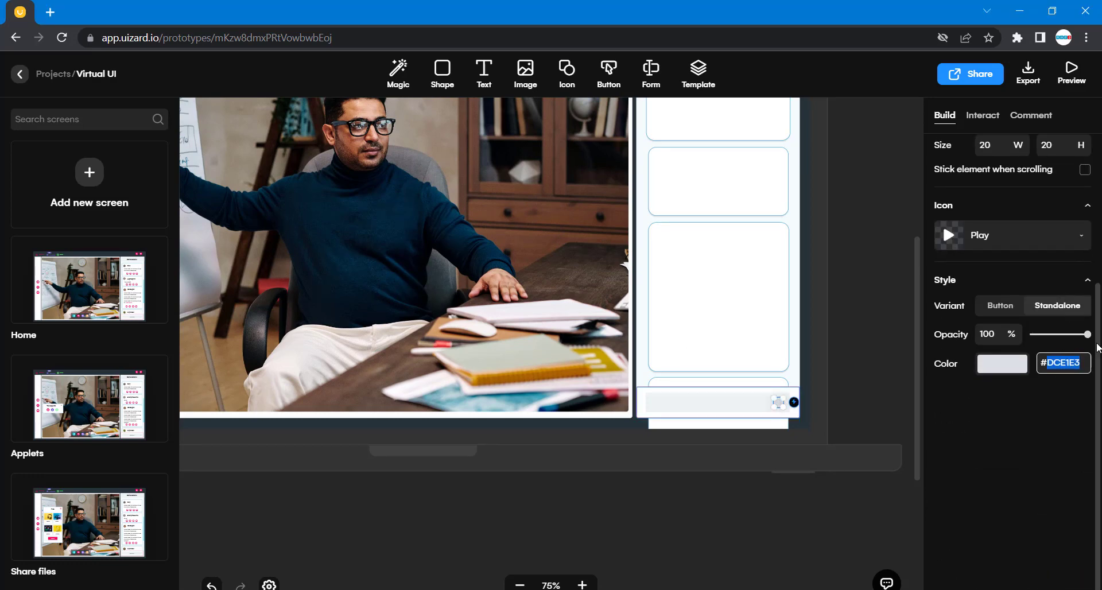
scroll(981, 288, "up", 3)
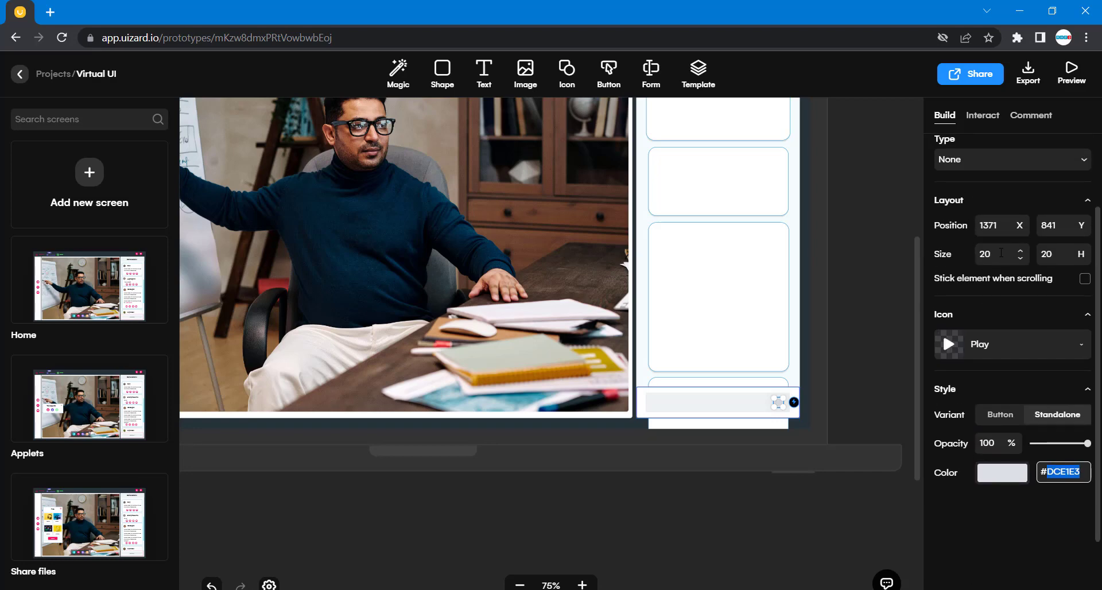
- Resize New Screen's Play icon to 17 × 17 and reposition it in the grey bar at X 1371, Y 843
left_click(976, 254)
type("17")
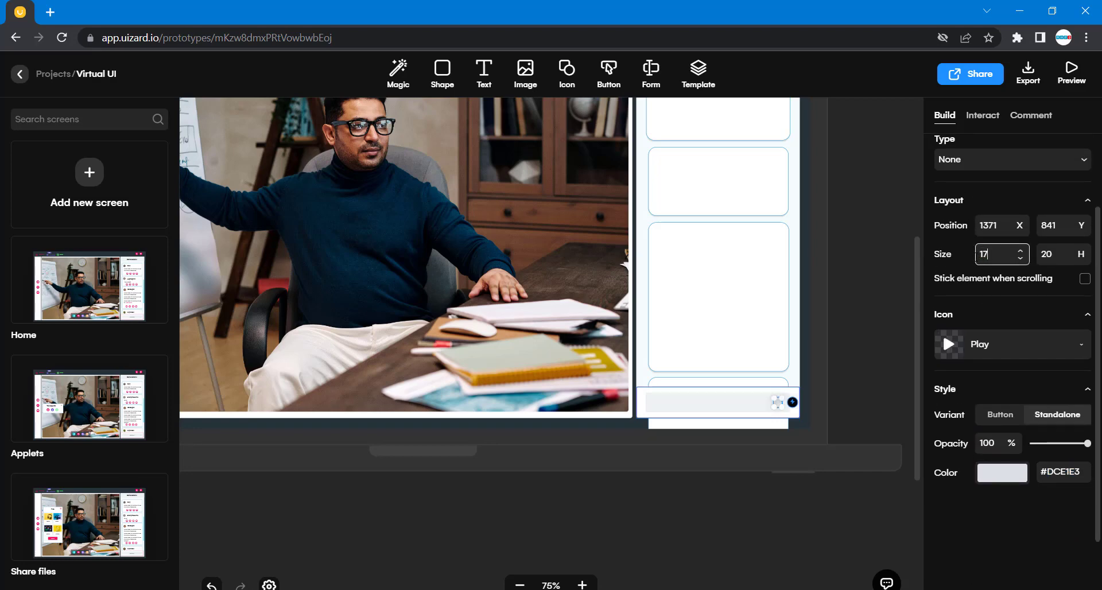
key("Tab")
type("17")
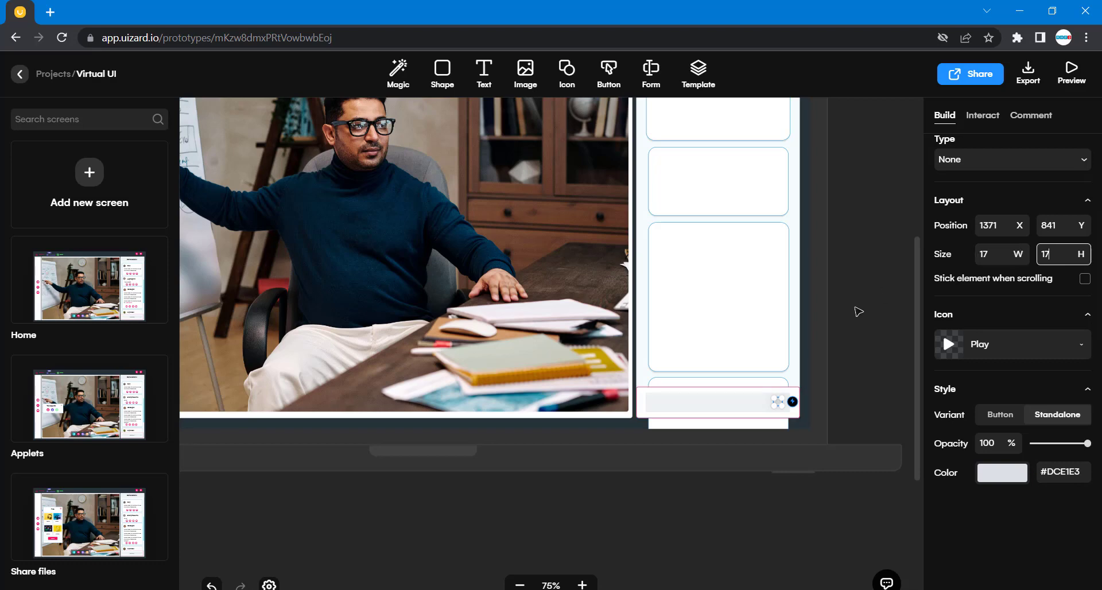
left_click(863, 358)
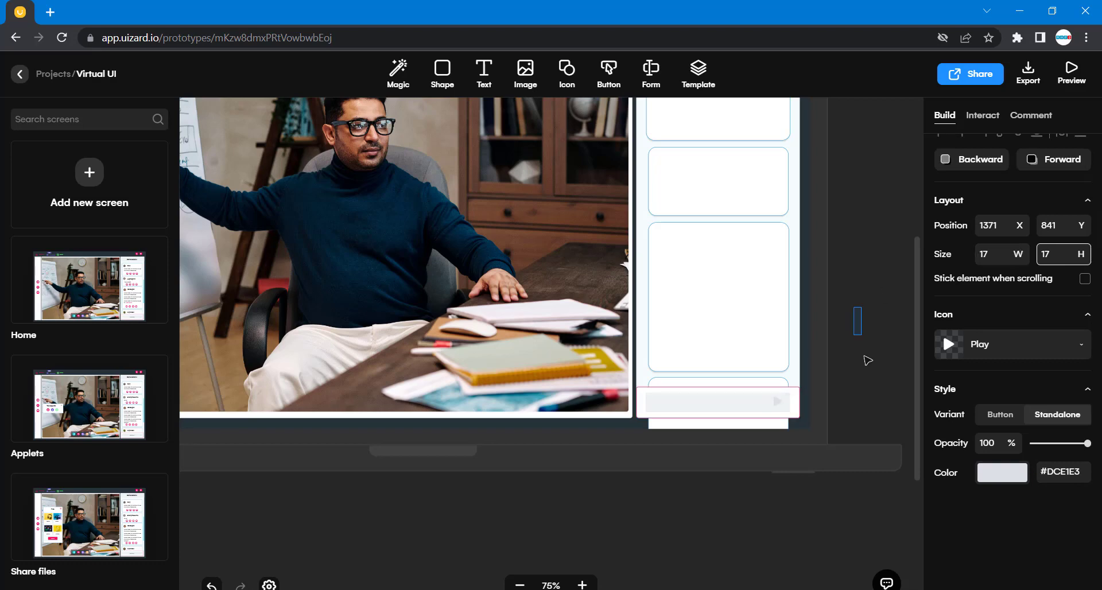
left_click_drag(783, 406, 780, 406)
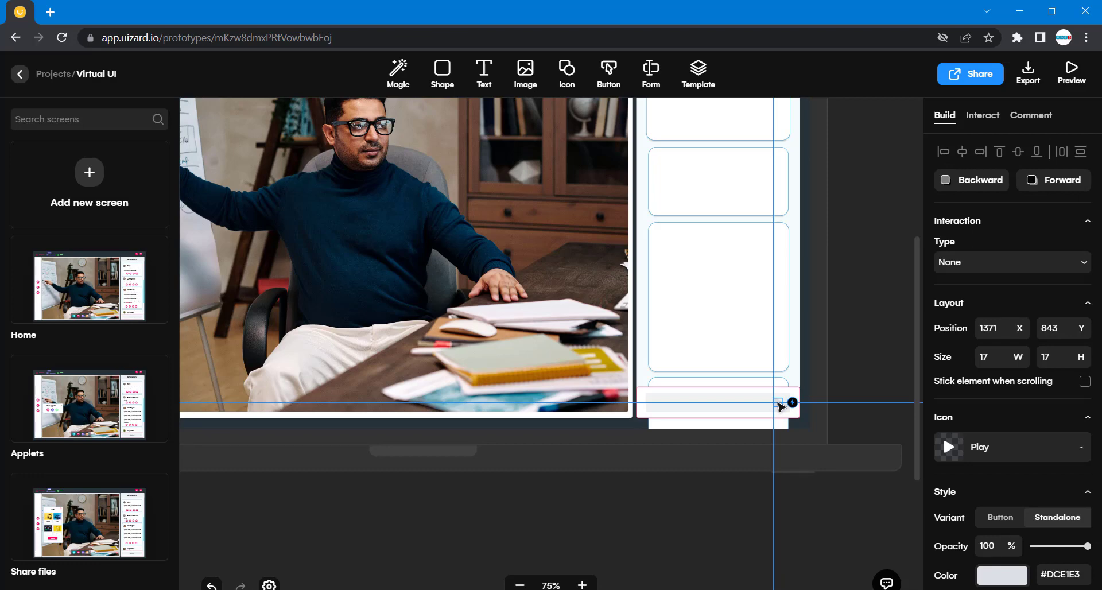
left_click(856, 408)
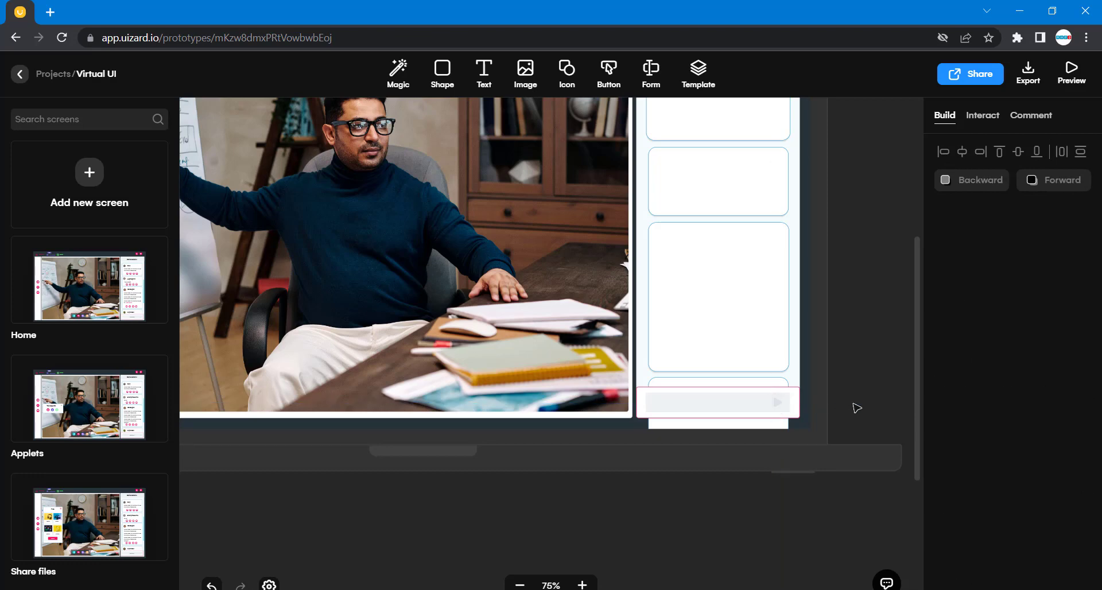
scroll(843, 411, "down", 6)
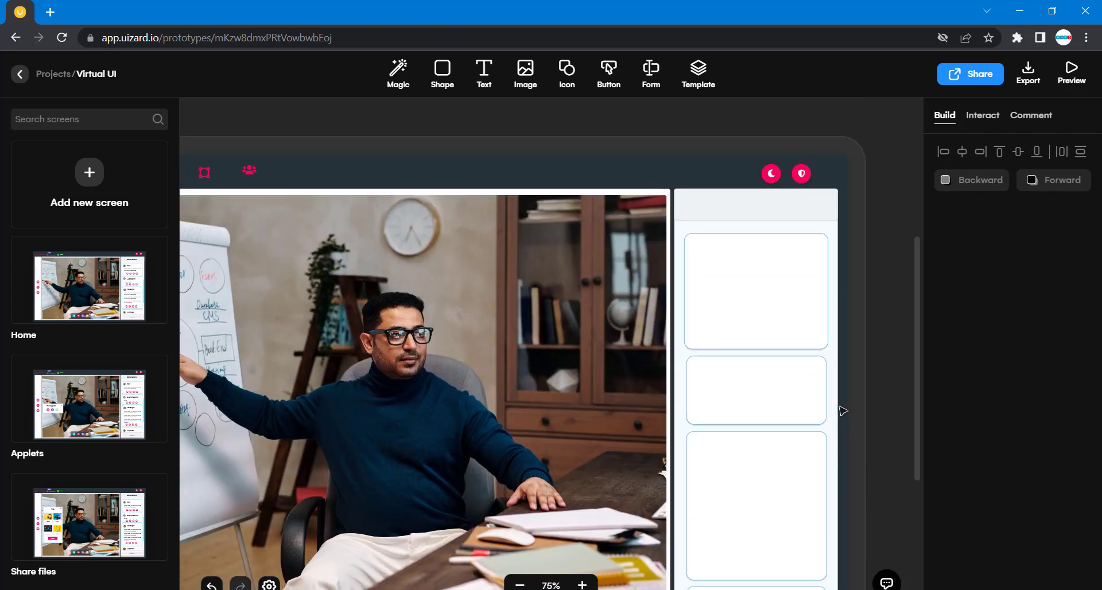
scroll(827, 331, "left", 1)
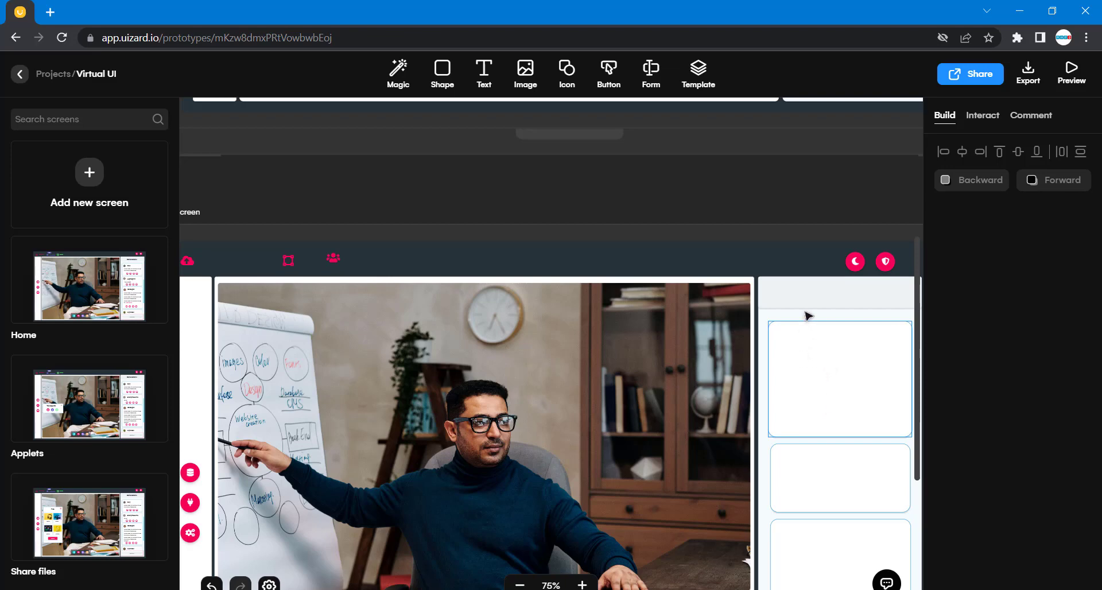